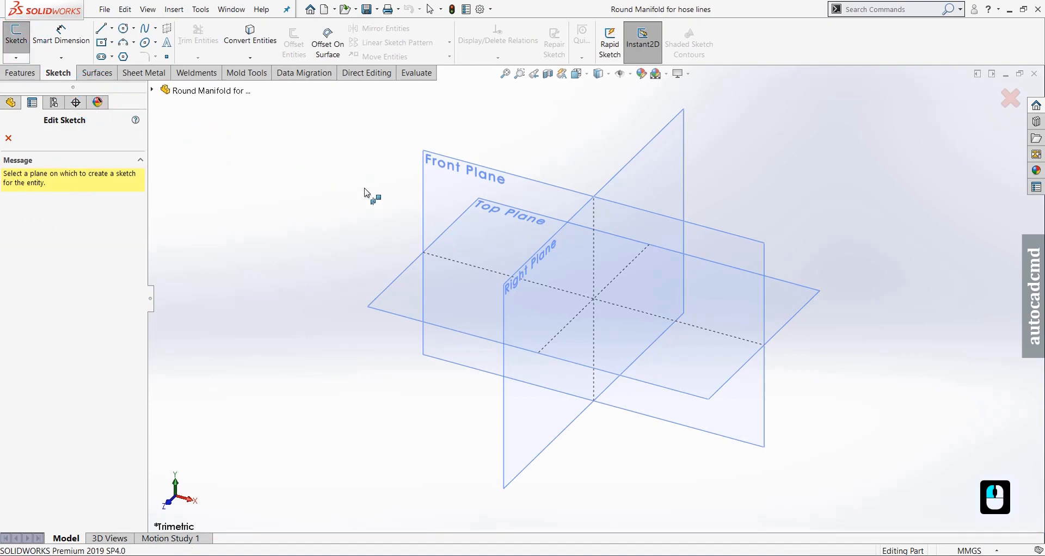
# - Start a sketch on the Front Plane and draw infinite-length vertical and horizontal construction lines through the origin
pyautogui.click(715, 234)
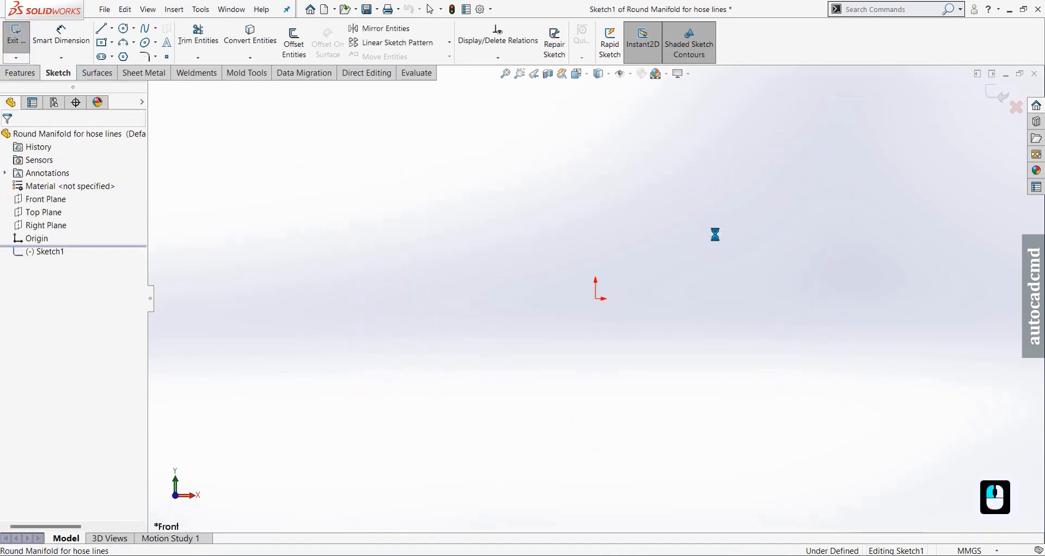
pyautogui.click(103, 30)
pyautogui.click(71, 282)
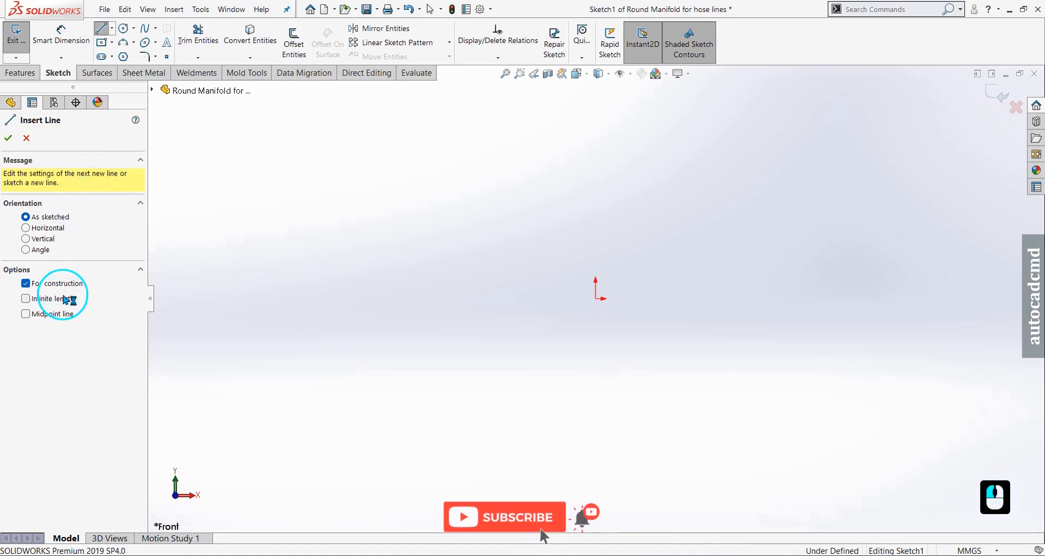
pyautogui.click(71, 299)
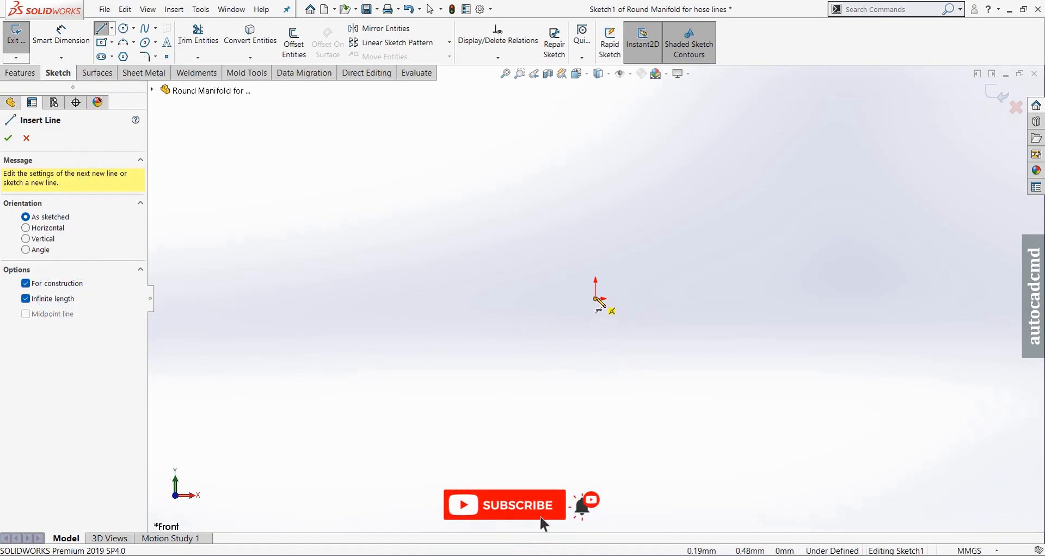
pyautogui.click(599, 300)
pyautogui.click(598, 294)
pyautogui.click(596, 298)
pyautogui.click(632, 299)
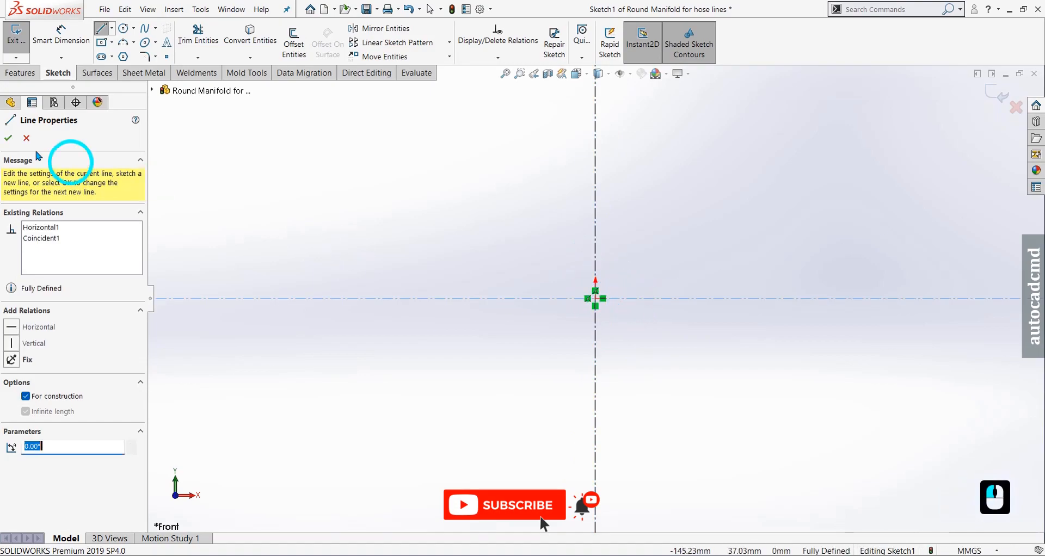
pyautogui.click(8, 140)
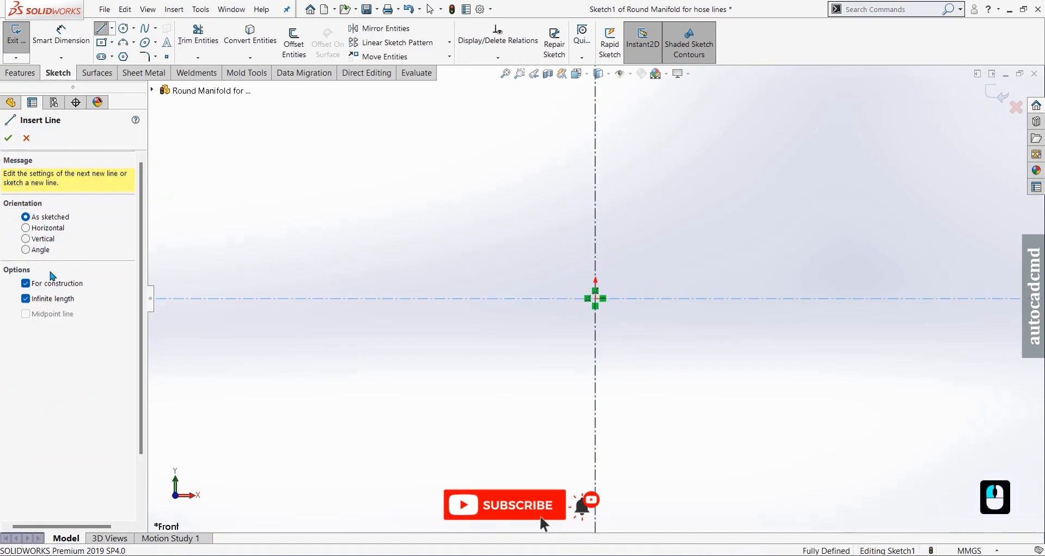
# - With solid finite lines, sketch the outer contour from the vertical centerline: horizontal, slope about 21 mm, vertical about 16 mm, two slanted segments, vertical to the horizontal centerline
pyautogui.click(48, 284)
pyautogui.click(44, 299)
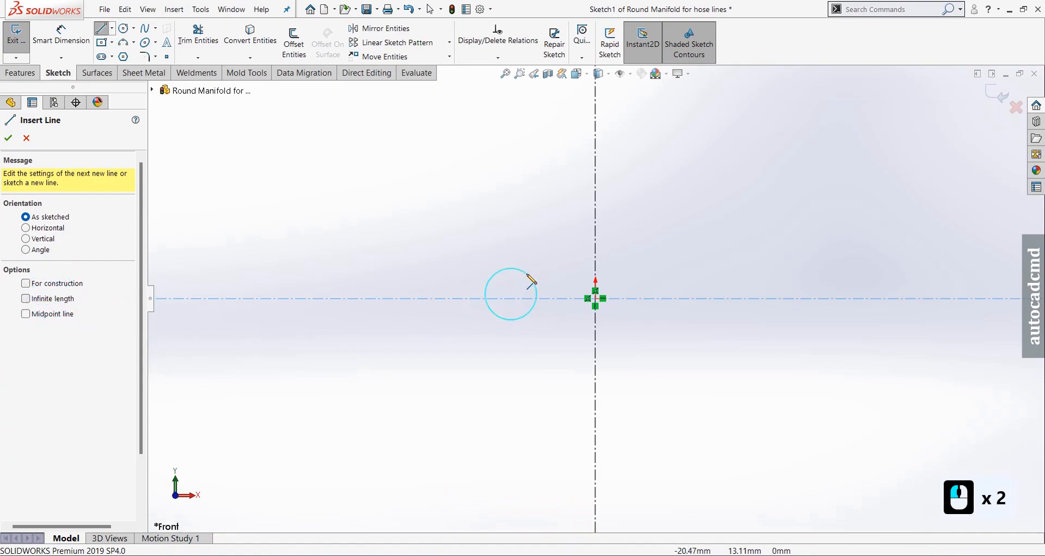
pyautogui.click(596, 101)
pyautogui.click(649, 100)
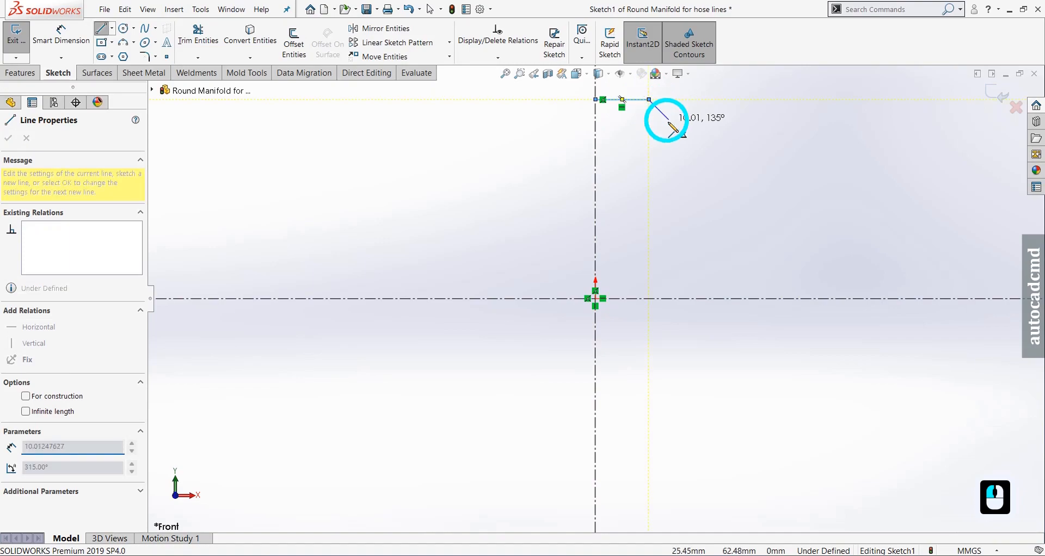
pyautogui.click(703, 122)
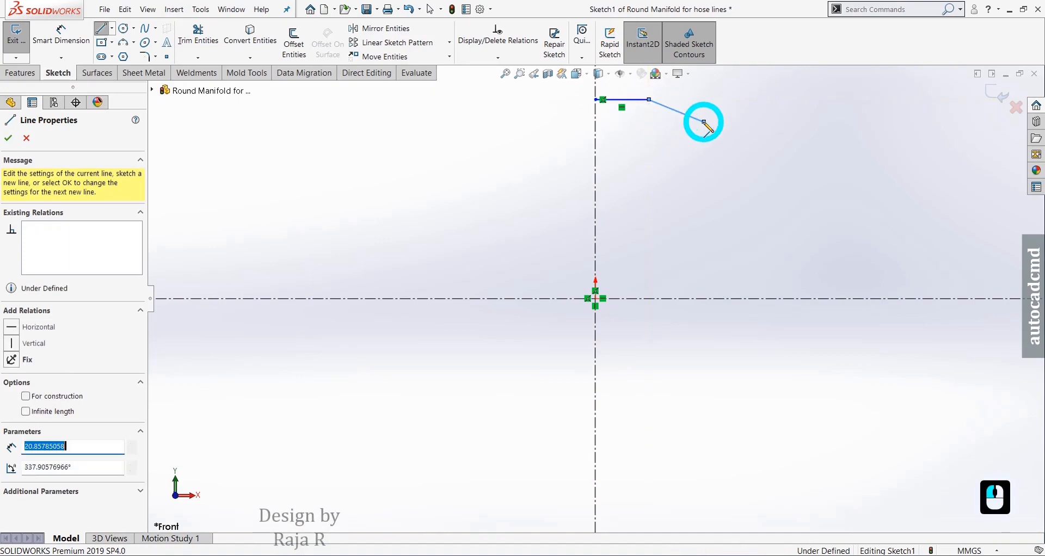
pyautogui.click(703, 169)
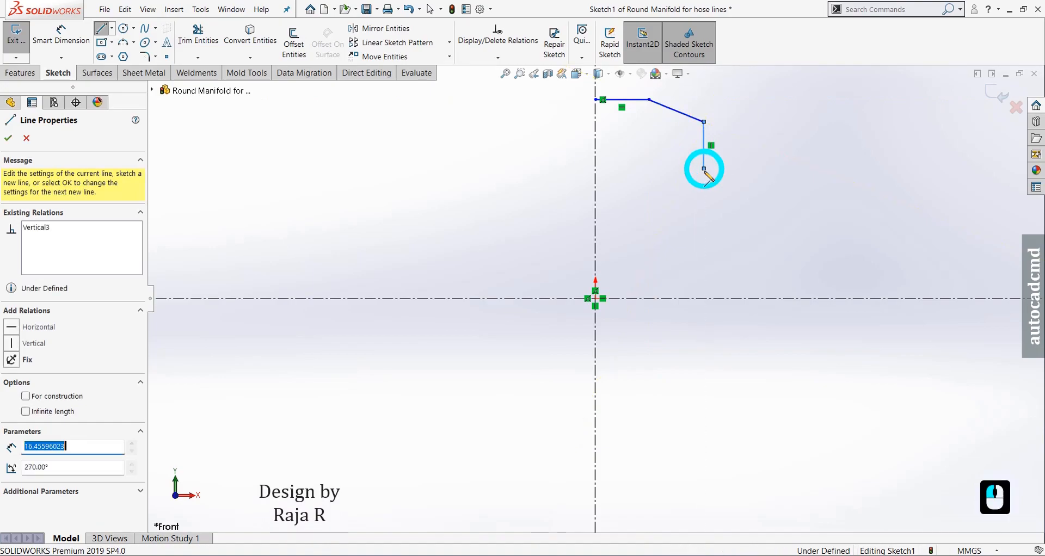
pyautogui.click(682, 201)
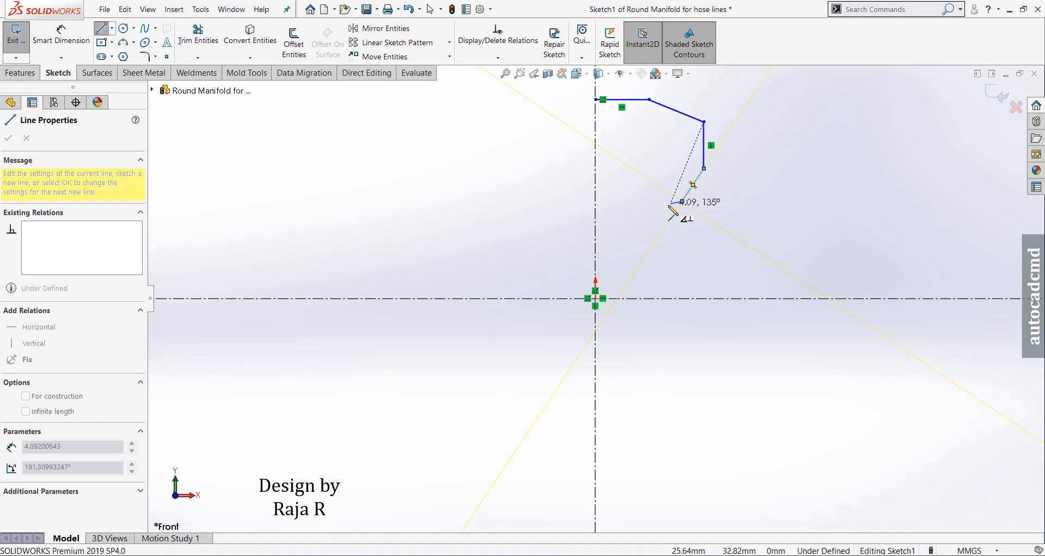
pyautogui.doubleClick(667, 205)
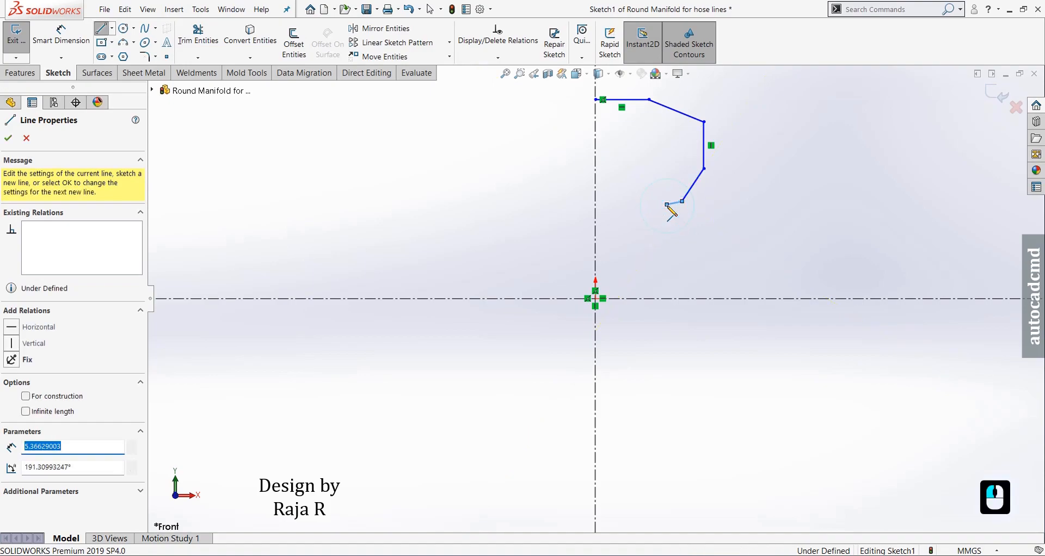
pyautogui.click(668, 206)
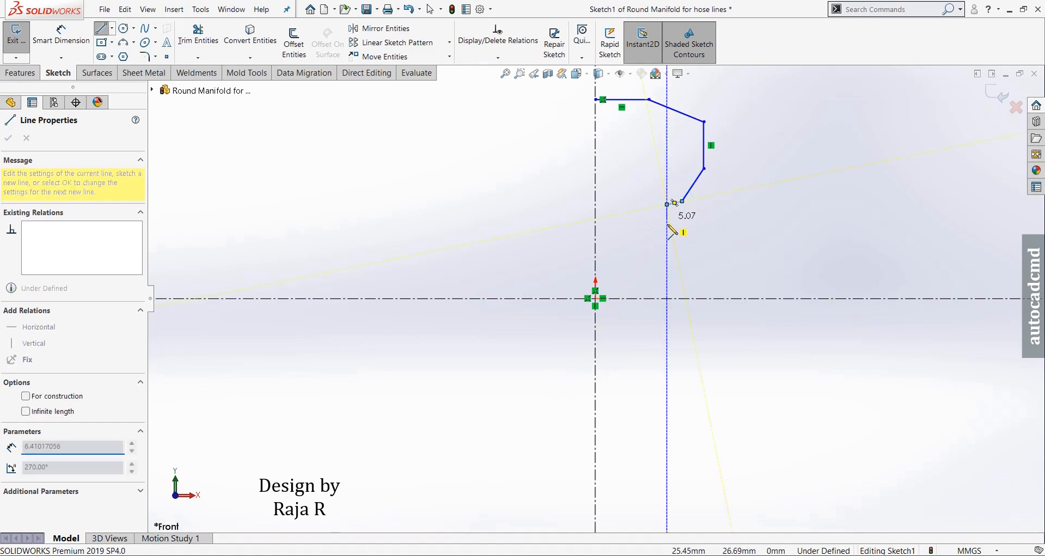
pyautogui.click(666, 298)
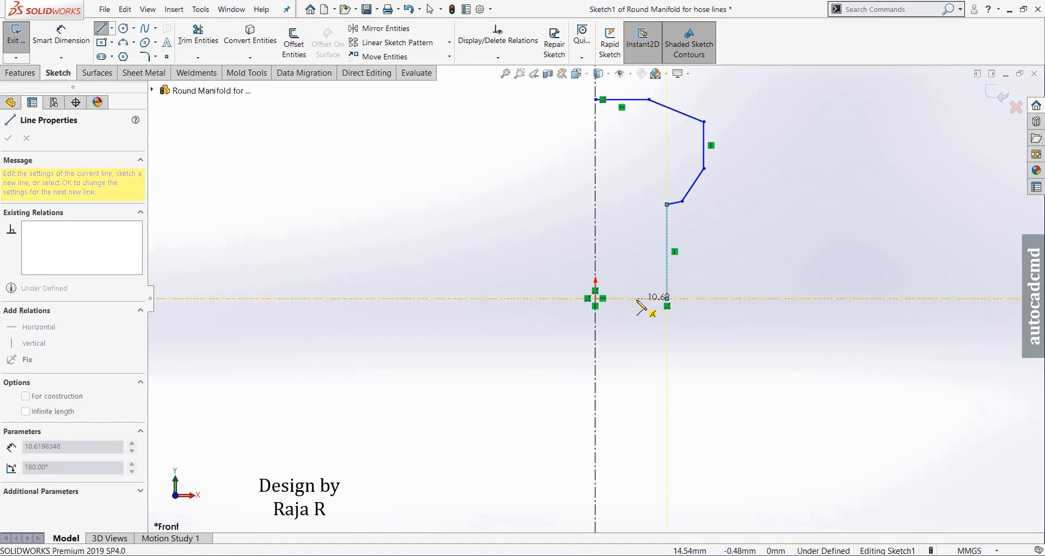
# - Close the profile with a base on the horizontal centerline, a stepped inner wall, a line parallel to the upper slope and a vertical about 8 mm long
pyautogui.click(636, 299)
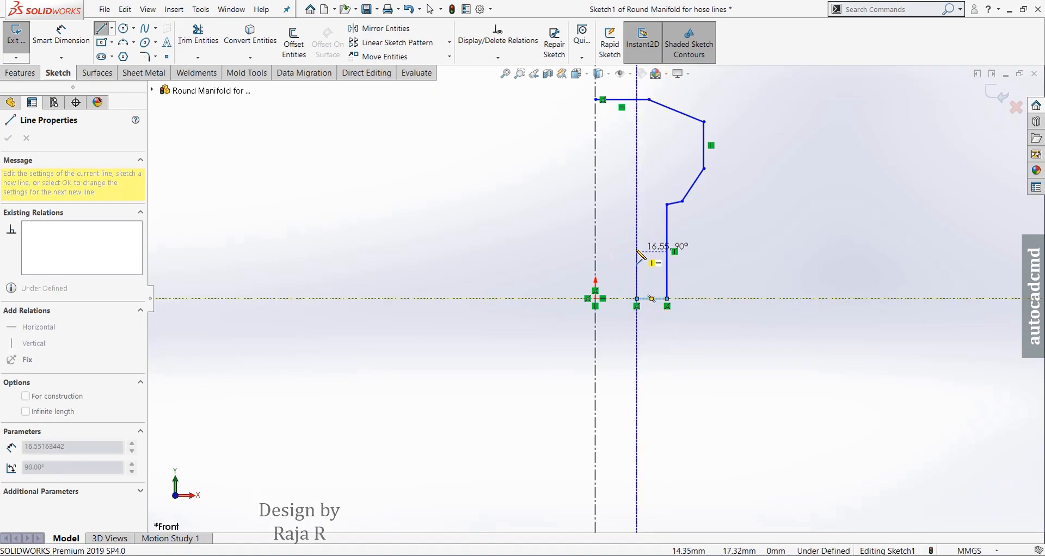
pyautogui.click(637, 260)
pyautogui.click(648, 260)
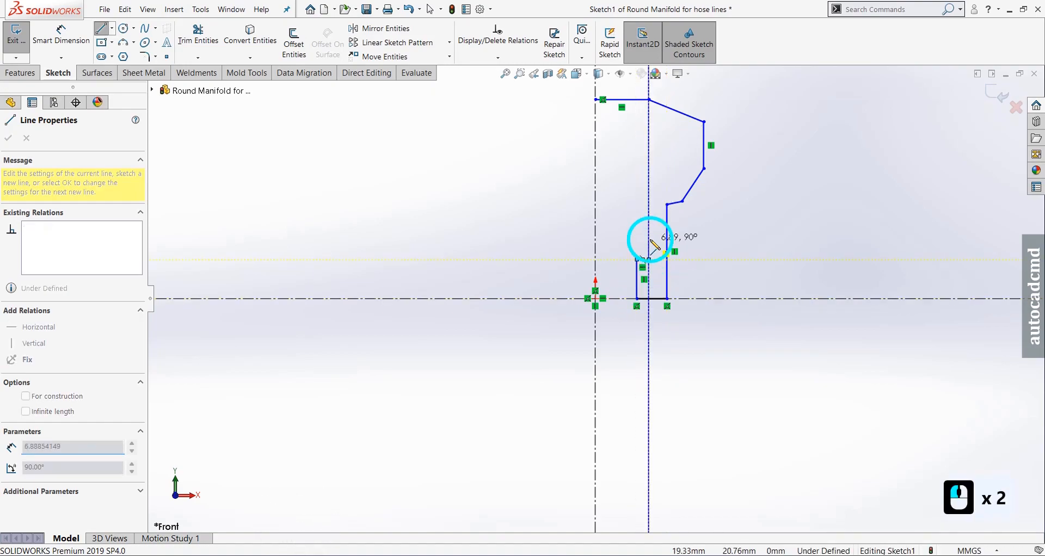
pyautogui.click(649, 179)
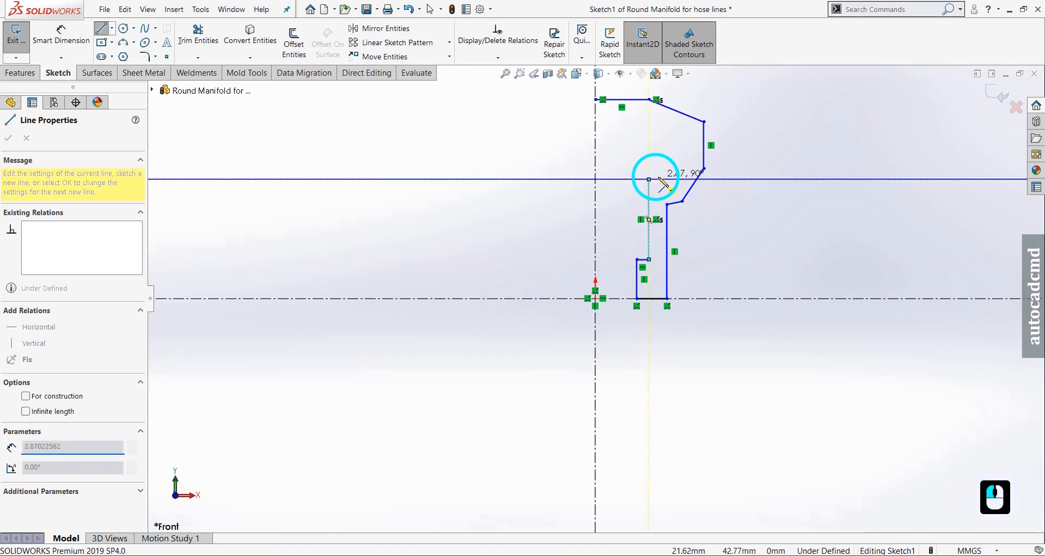
pyautogui.click(667, 179)
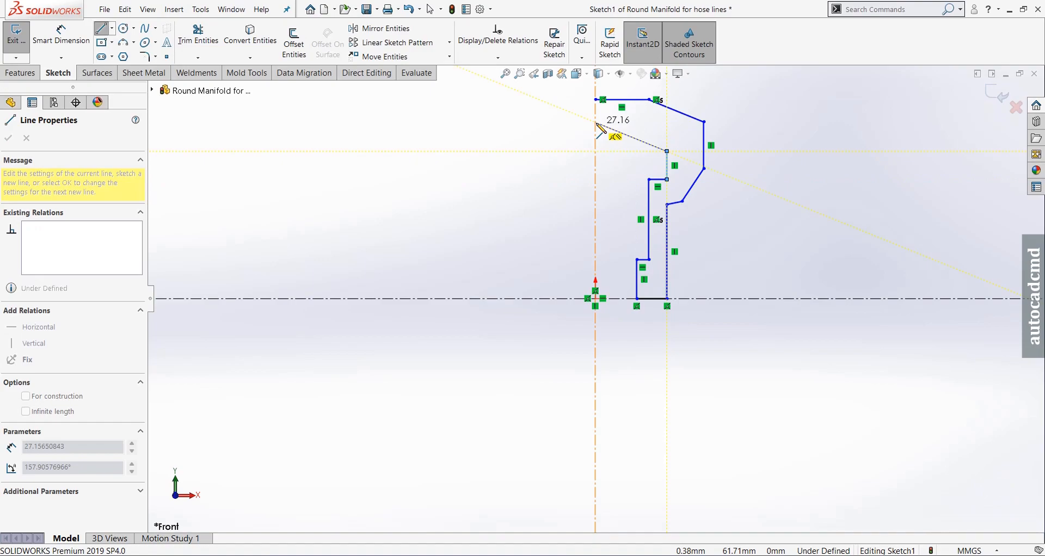
pyautogui.click(596, 122)
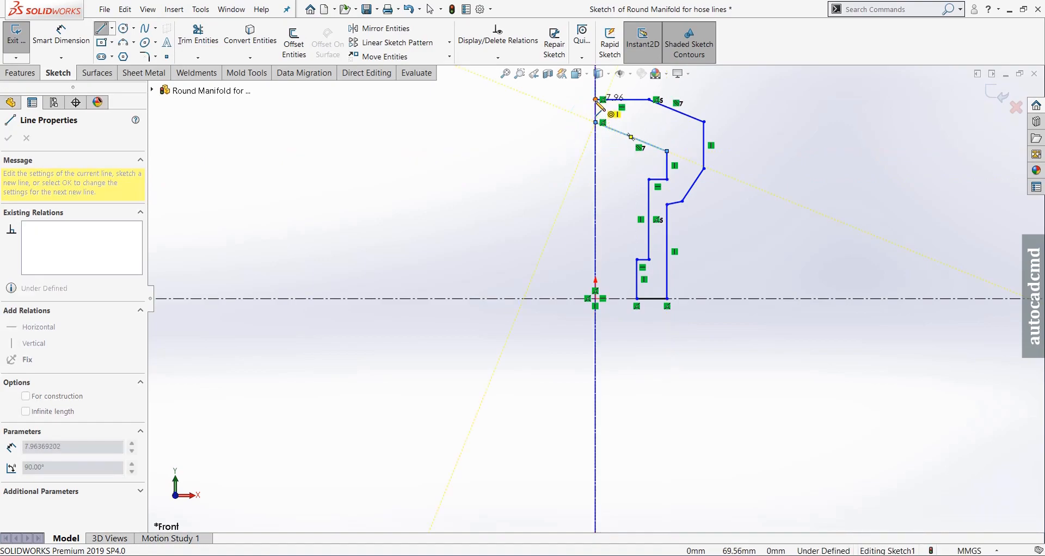
pyautogui.click(596, 99)
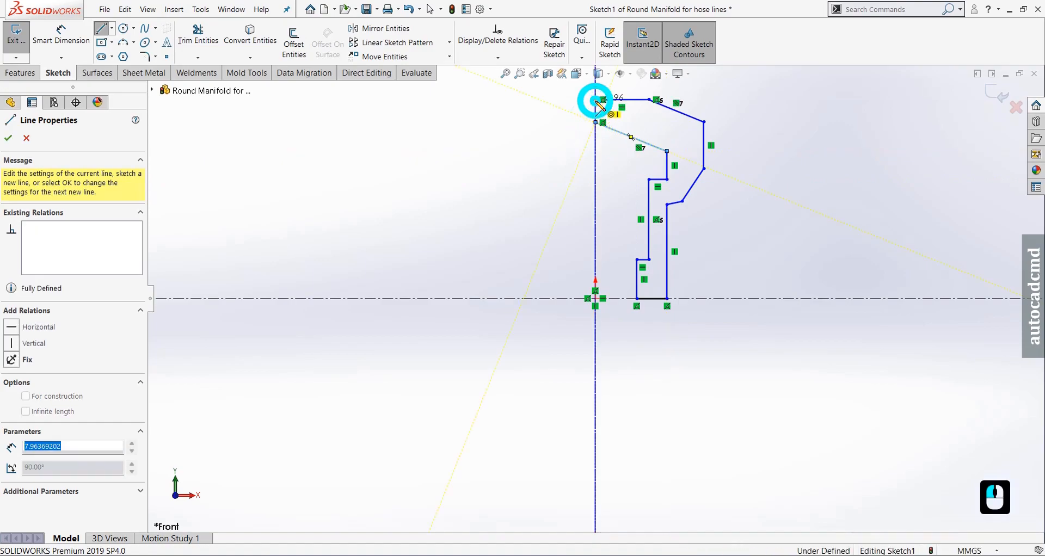
pyautogui.click(8, 138)
# - Dimension the outermost vertical line as a diameter across the vertical centerline and set it to 41.28 mm
pyautogui.click(59, 42)
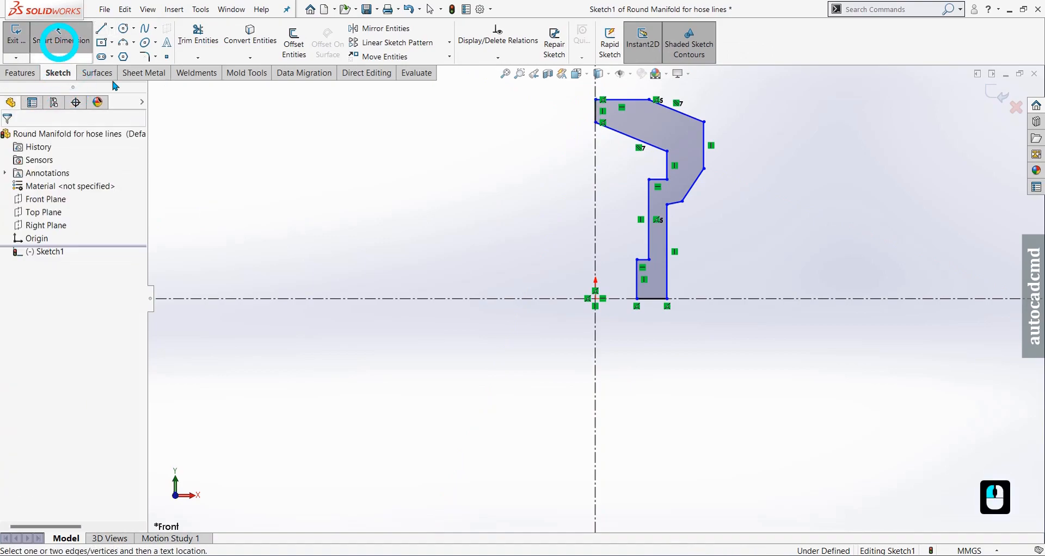
pyautogui.scroll(3, 593, 298)
pyautogui.scroll(-3, 651, 179)
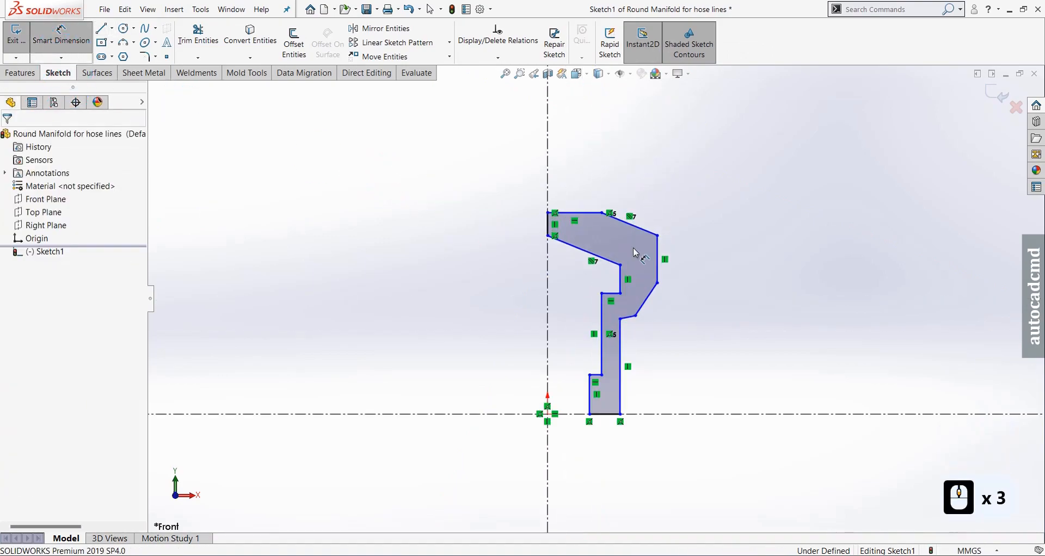
pyautogui.scroll(-2, 634, 267)
pyautogui.click(667, 255)
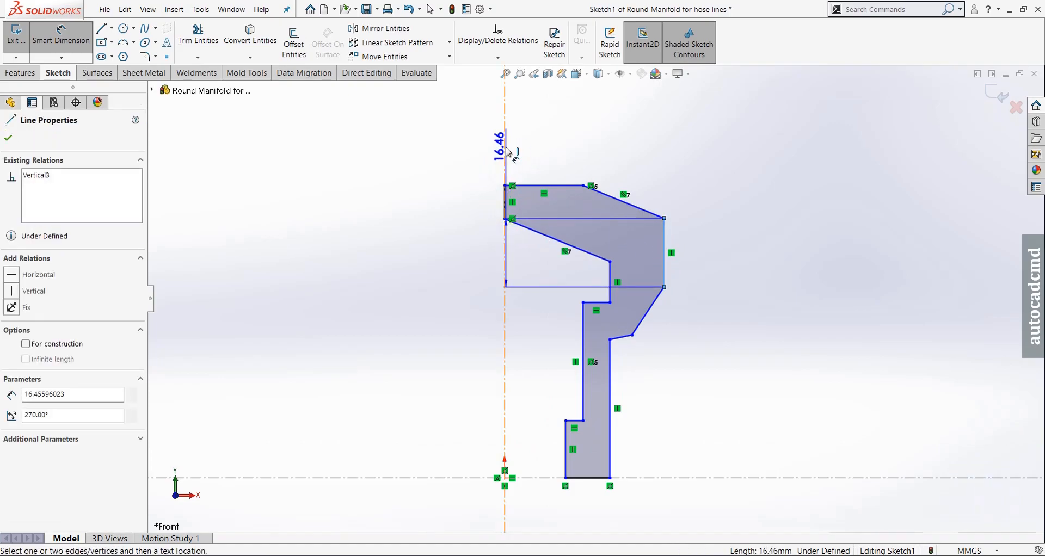
pyautogui.click(507, 152)
pyautogui.click(453, 157)
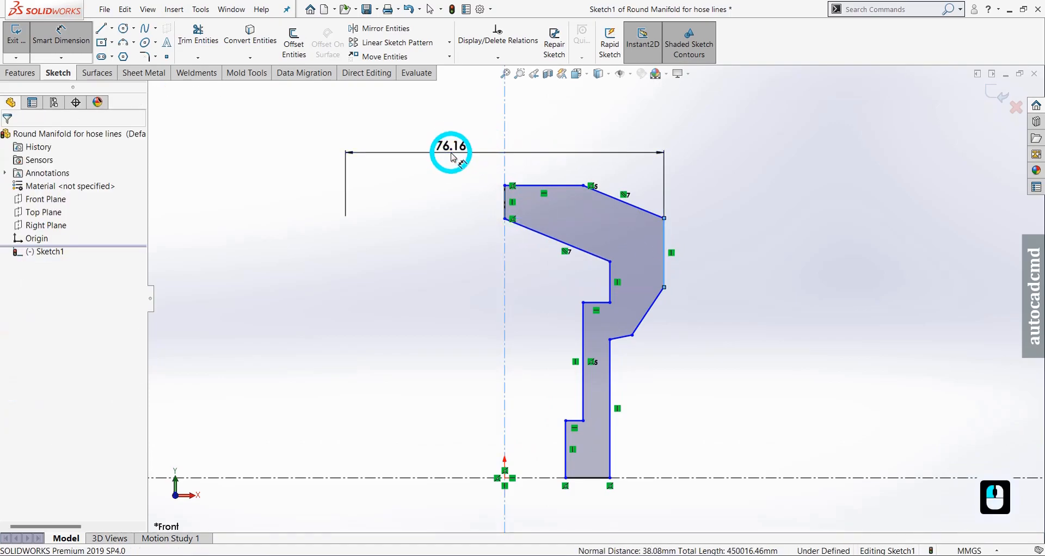
pyautogui.write('41.28')
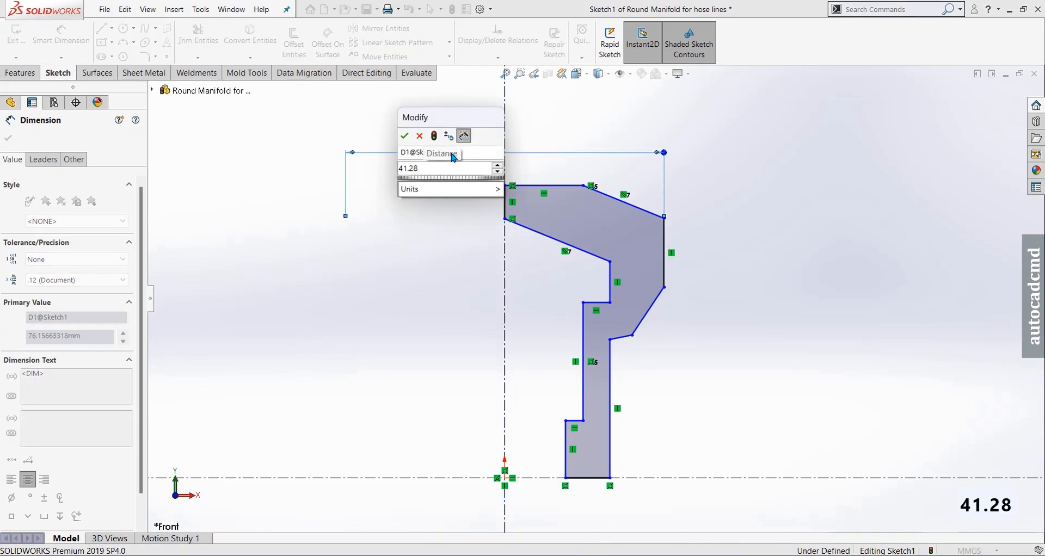
pyautogui.press('Return')
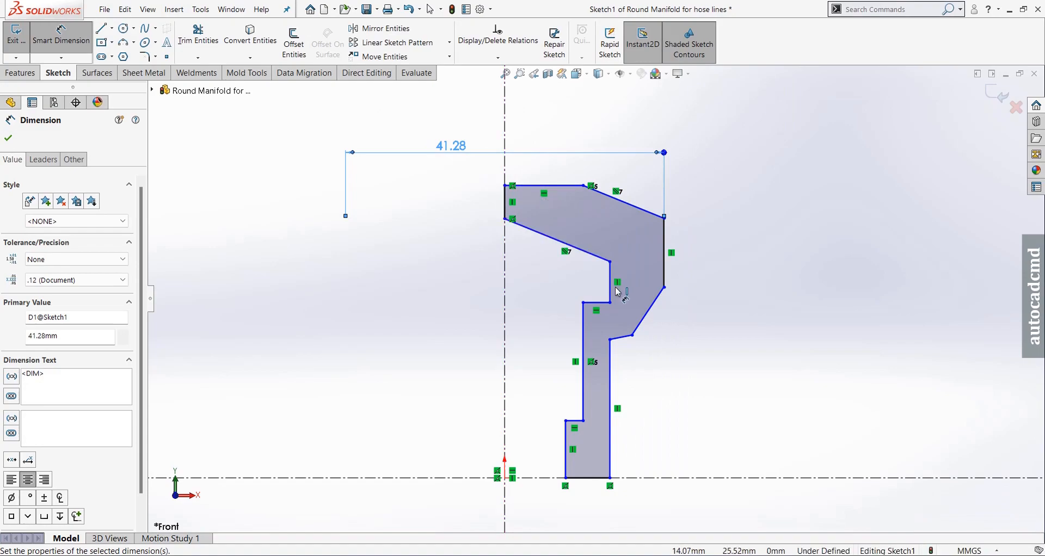
# - Add a diameter dimension of 34.67 mm across the vertical centerline for the corner where the two lower slanted segments meet
pyautogui.click(630, 335)
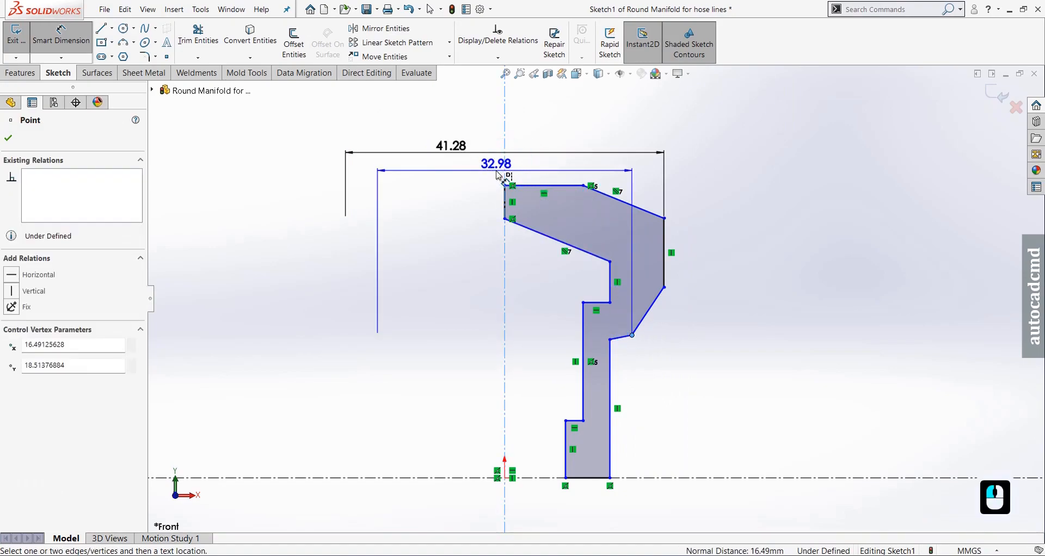
pyautogui.click(468, 176)
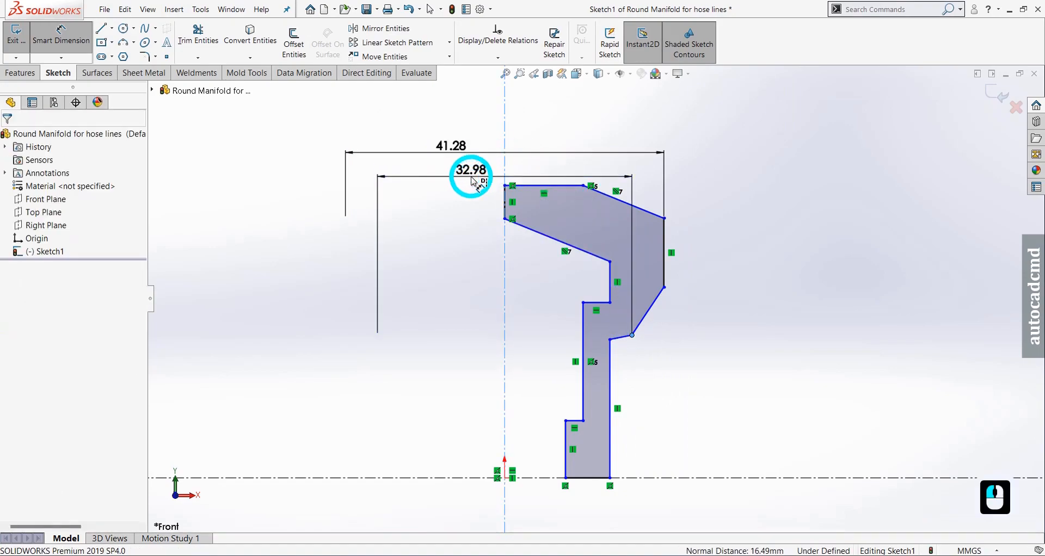
pyautogui.write('34')
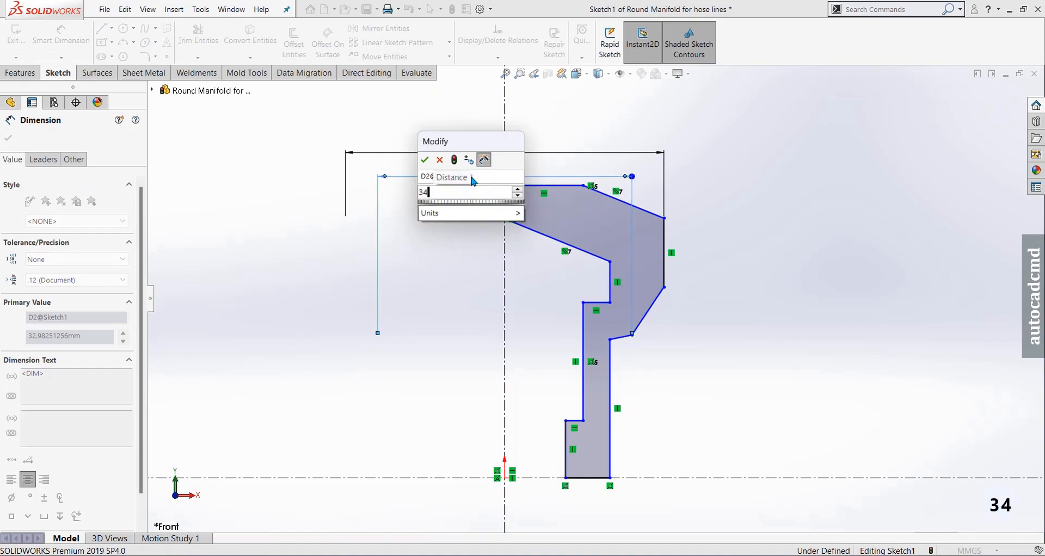
pyautogui.write('.67')
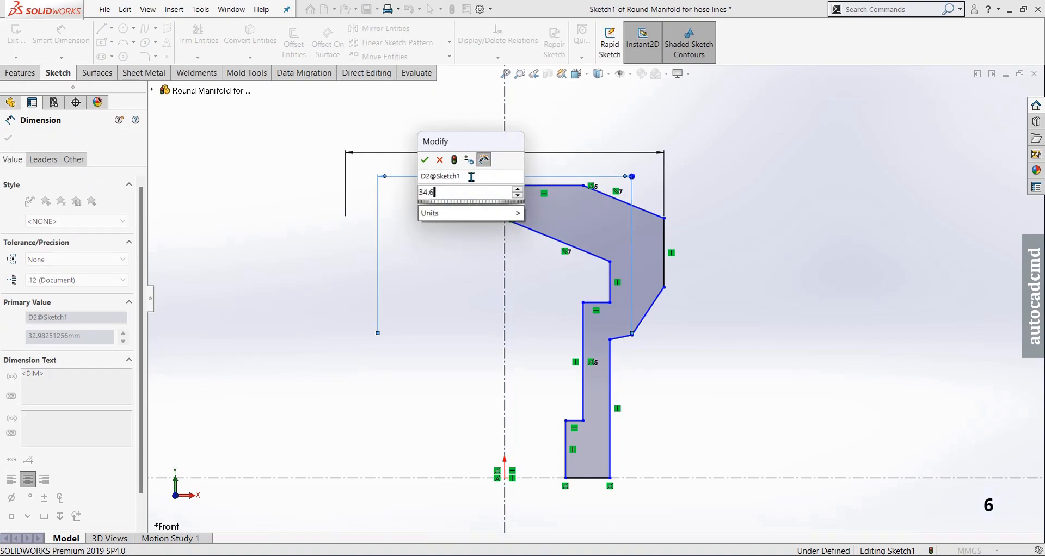
pyautogui.press('Return')
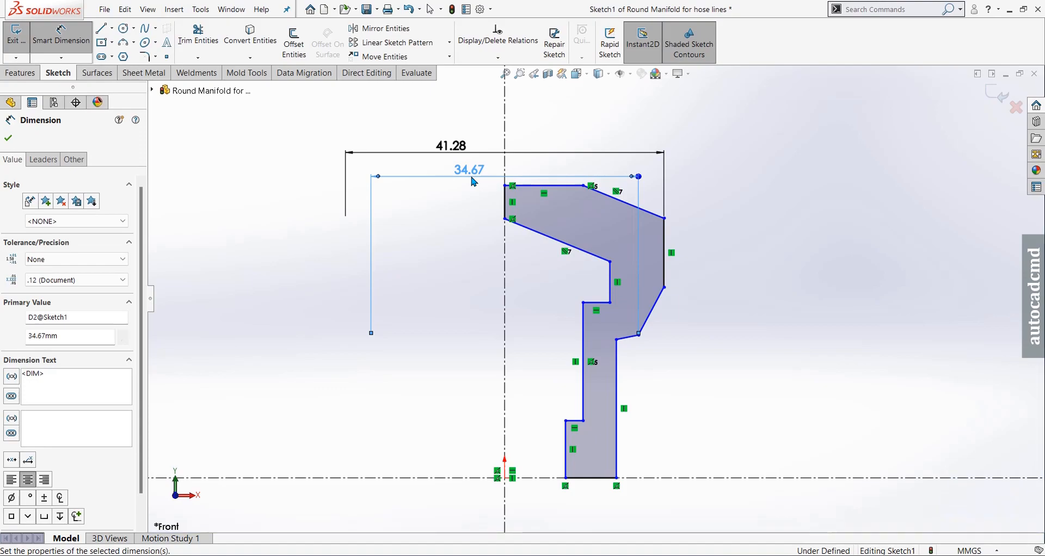
# - Dimension the upper inner vertical line as a diameter across the vertical centerline and set it to 32.78 mm
pyautogui.click(611, 278)
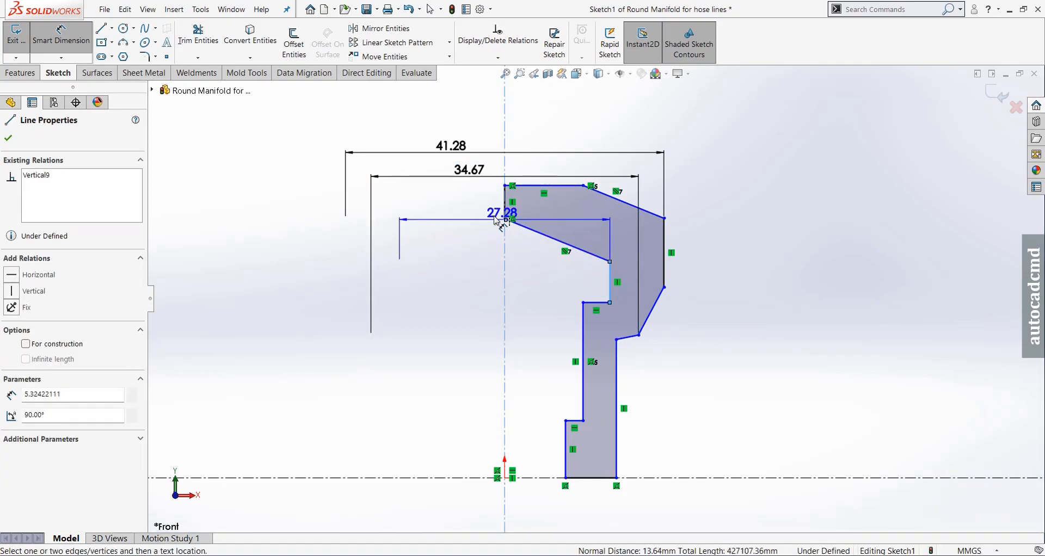
pyautogui.click(462, 203)
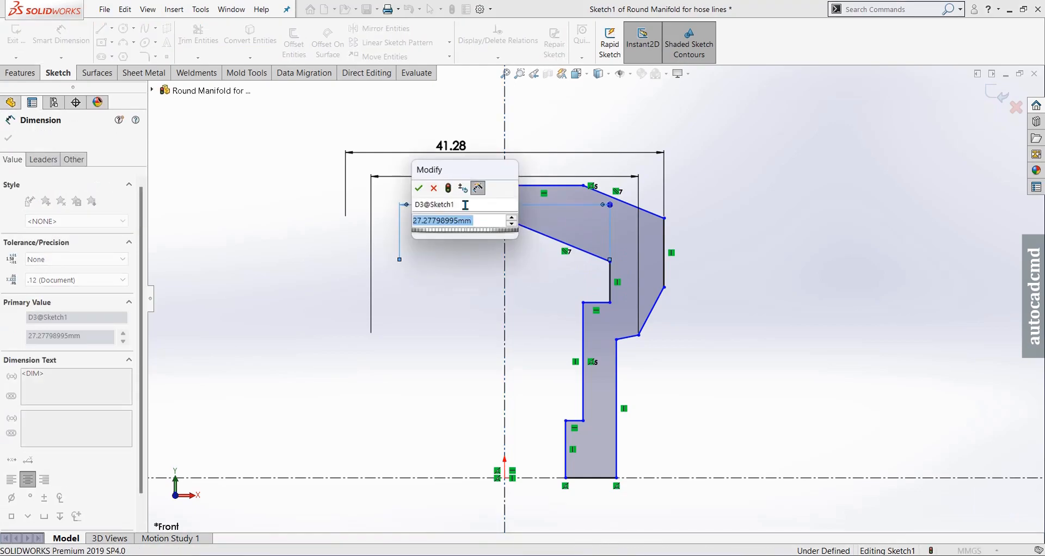
pyautogui.write('32')
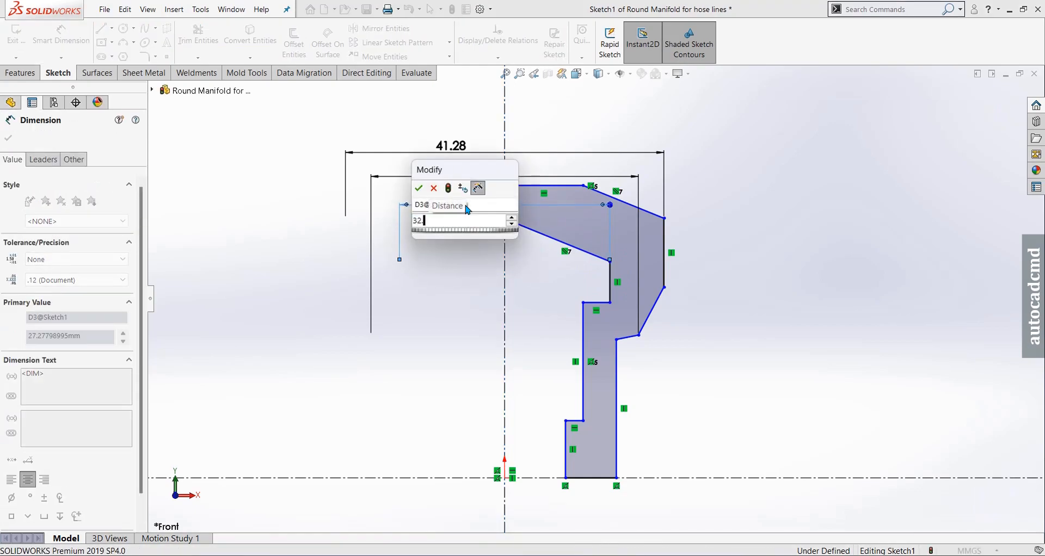
pyautogui.write('.78')
pyautogui.press('Return')
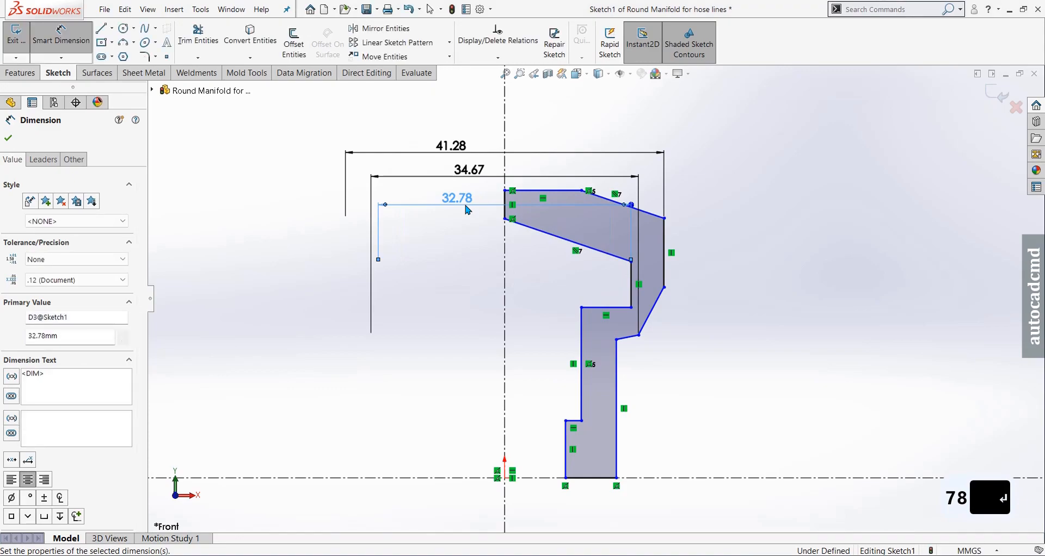
# - Dimension the outer end of the top horizontal line as a diameter across the vertical centerline and set it to 8.67*2 mm
pyautogui.click(582, 190)
pyautogui.click(504, 169)
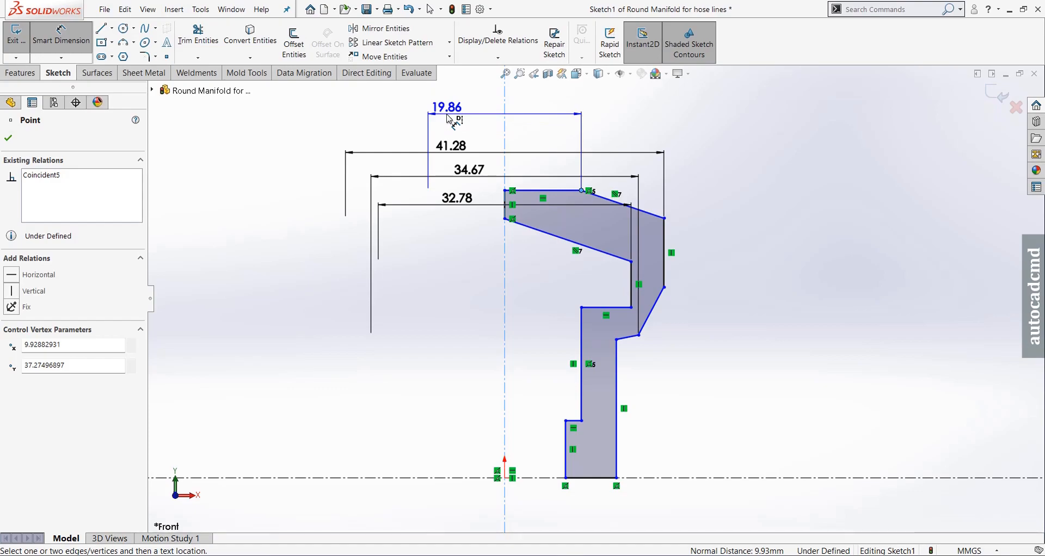
pyautogui.click(450, 118)
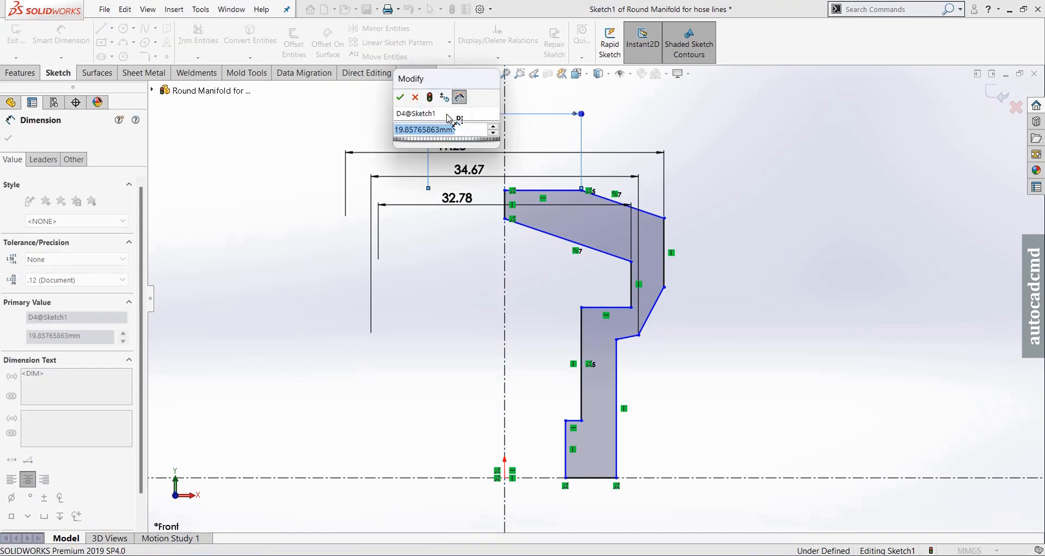
pyautogui.write('8')
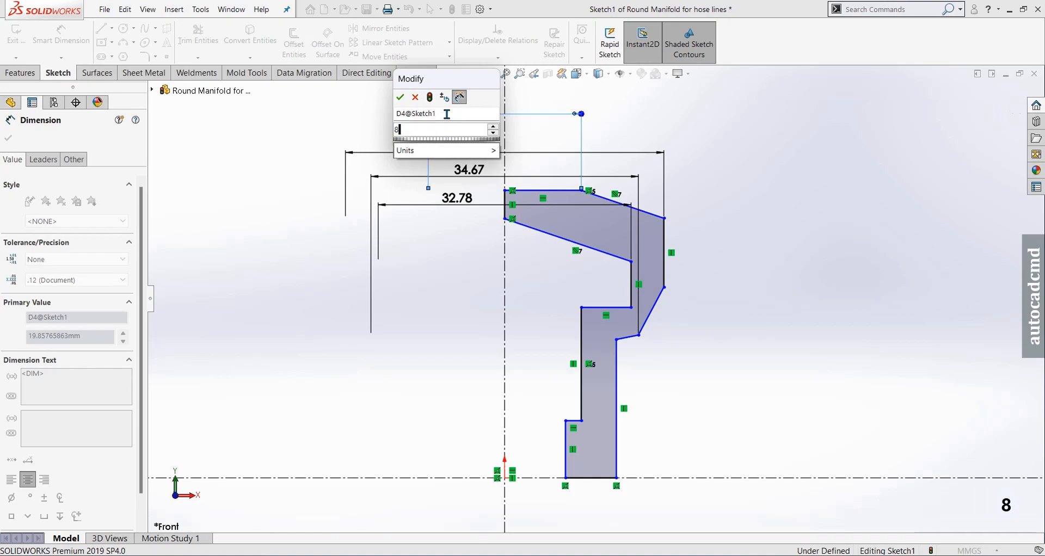
pyautogui.write('.67*')
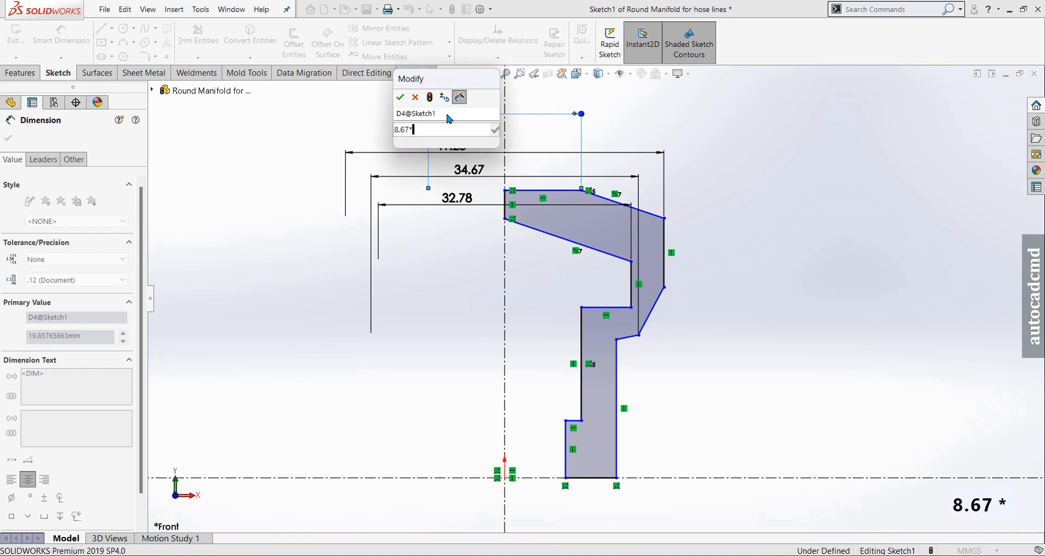
pyautogui.write('2')
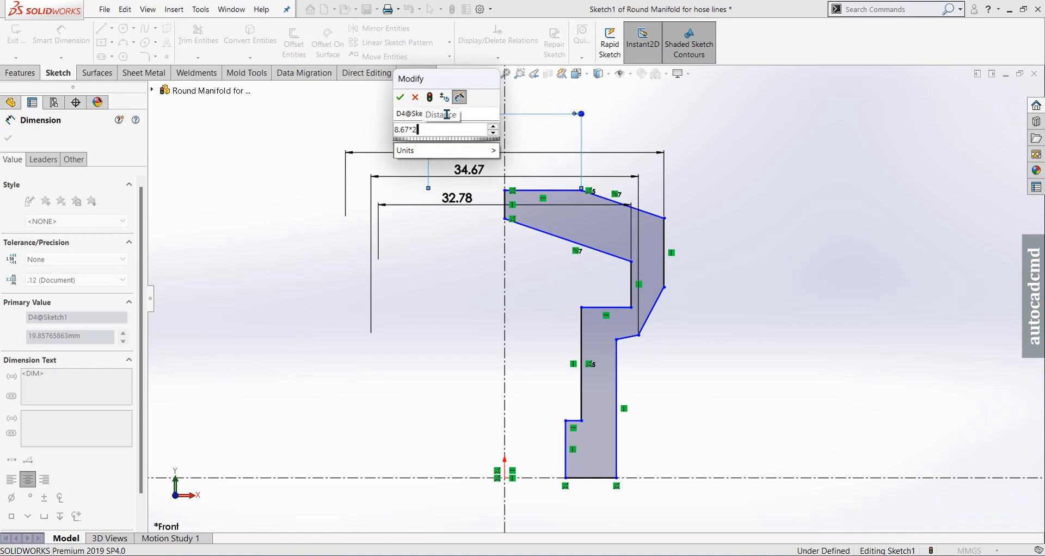
pyautogui.press('Return')
# - Rearrange the 41.28, 34.67 and 32.78 mm diameter dimensions so they stack in descending order above the 17.34 mm dimension
pyautogui.scroll(2, 598, 298)
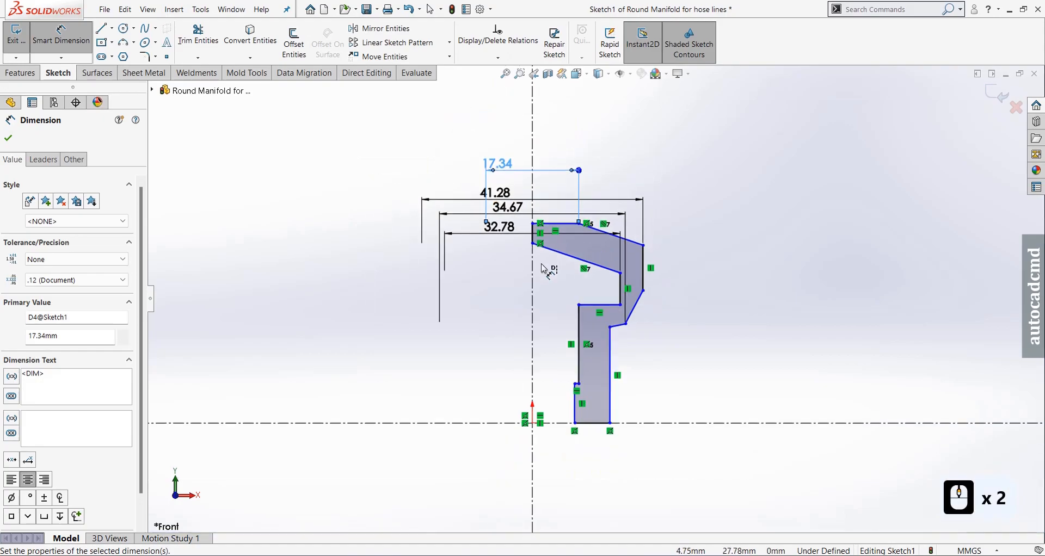
pyautogui.scroll(-3, 544, 270)
pyautogui.press('Escape')
pyautogui.press('Escape')
pyautogui.click(520, 216)
pyautogui.moveTo(520, 216); pyautogui.dragTo(521, 104)
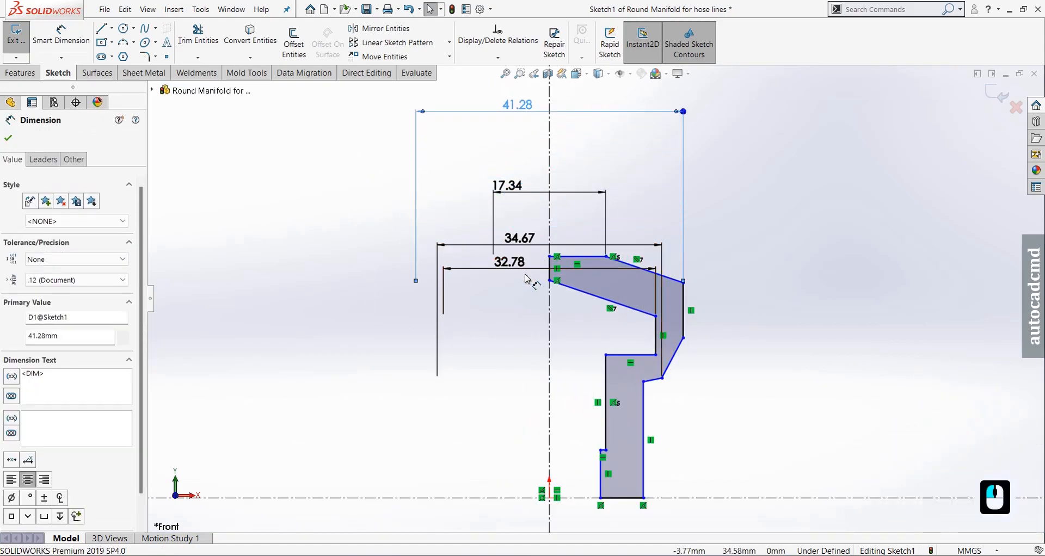
pyautogui.moveTo(518, 238); pyautogui.dragTo(522, 128)
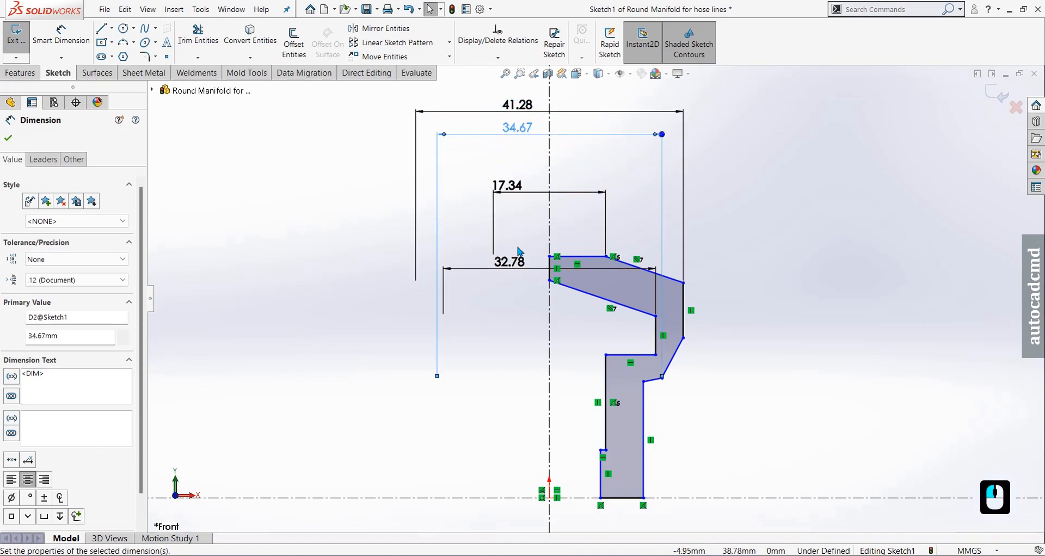
pyautogui.moveTo(517, 264); pyautogui.dragTo(520, 153)
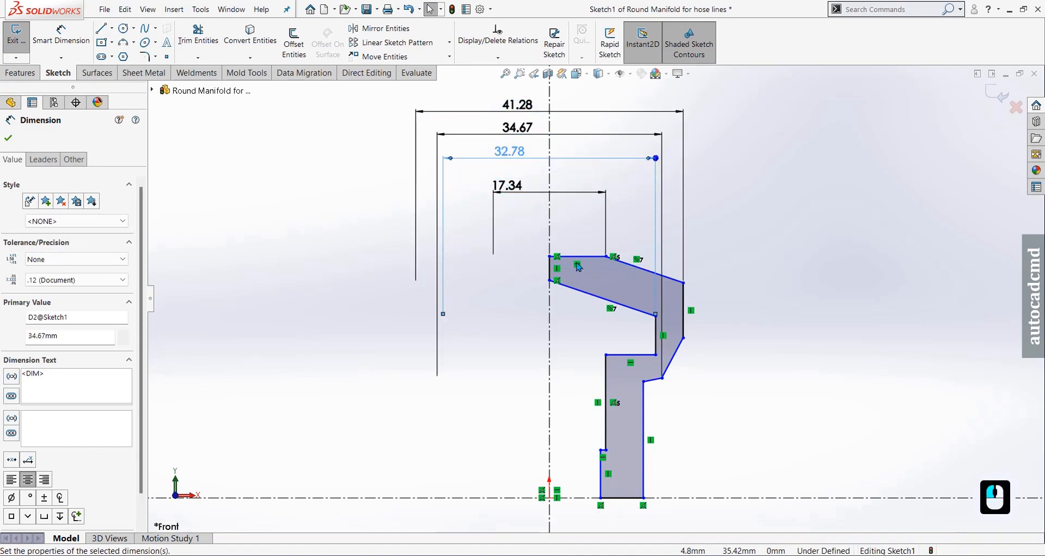
# - Dimension the length of the outermost vertical line and set it to 8.23 mm
pyautogui.scroll(1, 612, 316)
pyautogui.scroll(-1, 675, 353)
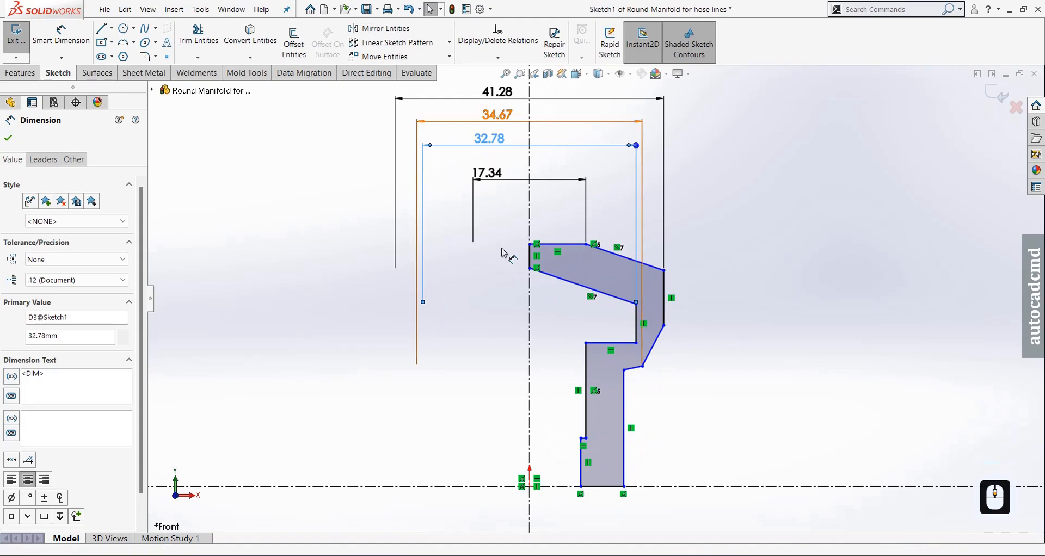
pyautogui.click(61, 32)
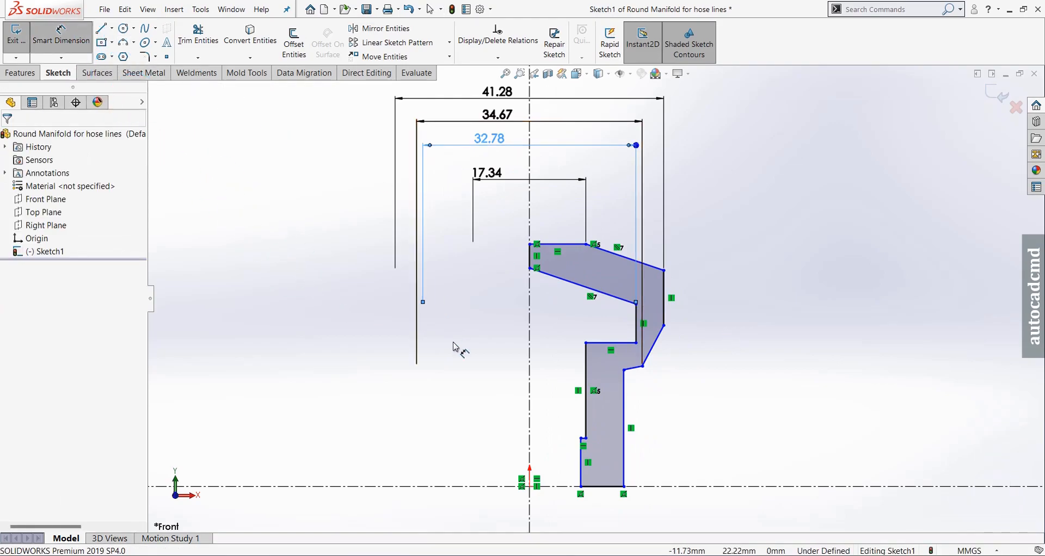
pyautogui.click(664, 294)
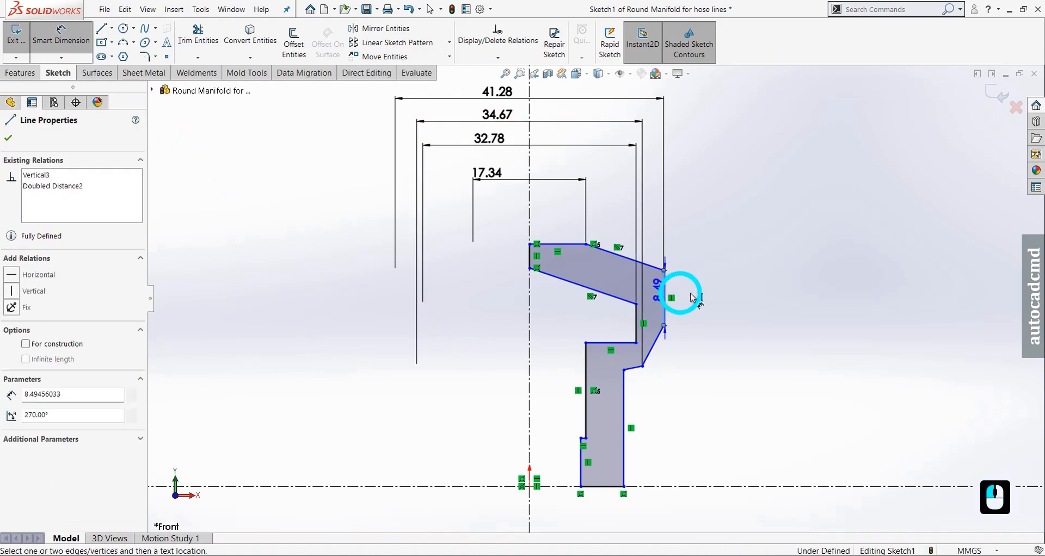
pyautogui.click(717, 301)
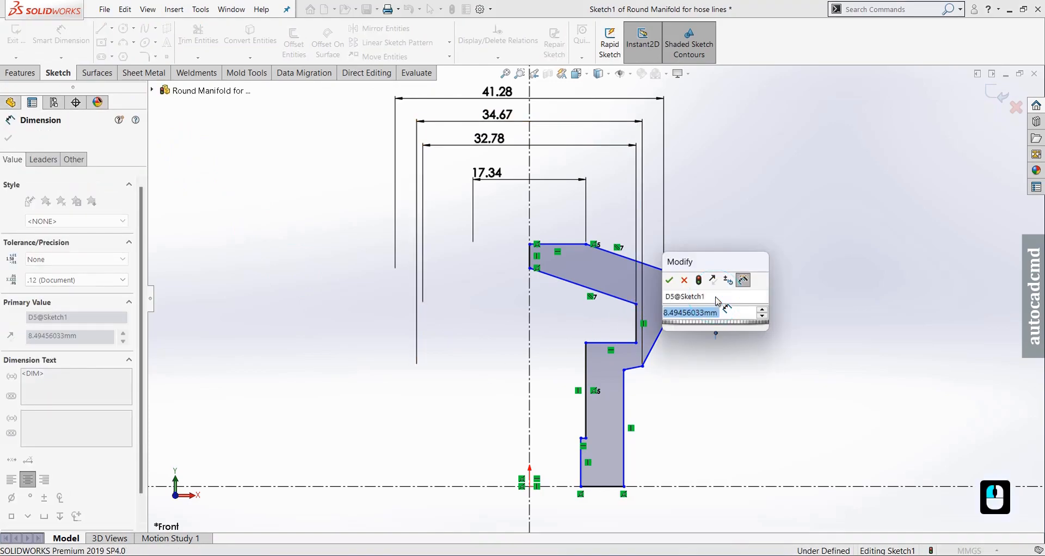
pyautogui.write('8.23')
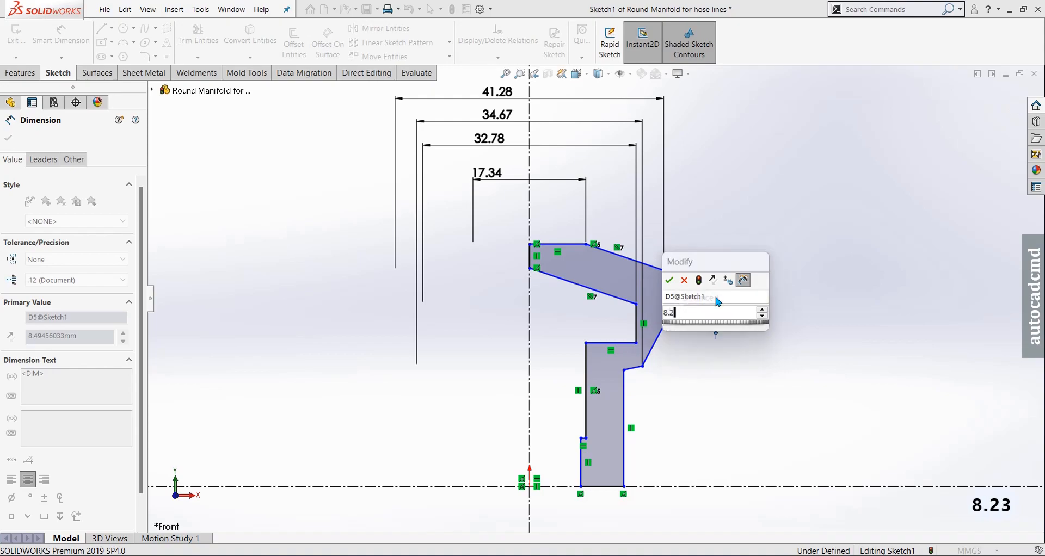
pyautogui.press('Return')
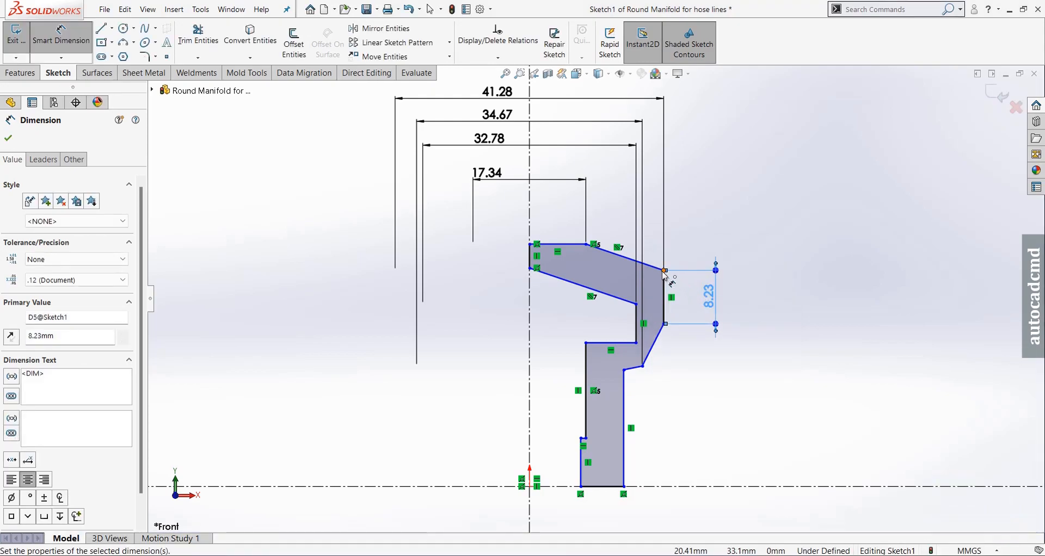
# - Dimension the vertical distance from the top horizontal line to the upper end of the outermost vertical line and set it to 3.89 mm
pyautogui.click(591, 257)
pyautogui.click(578, 247)
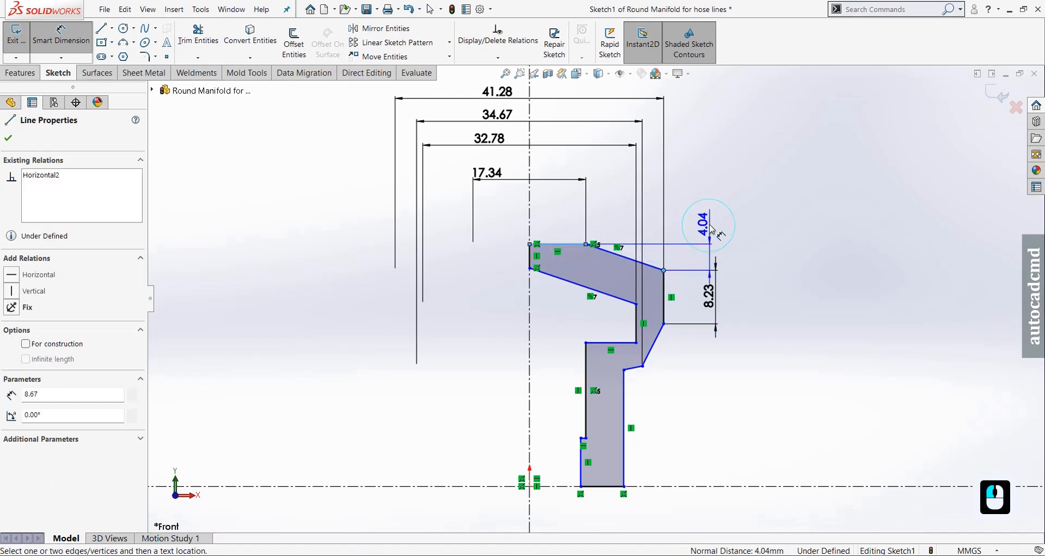
pyautogui.click(712, 226)
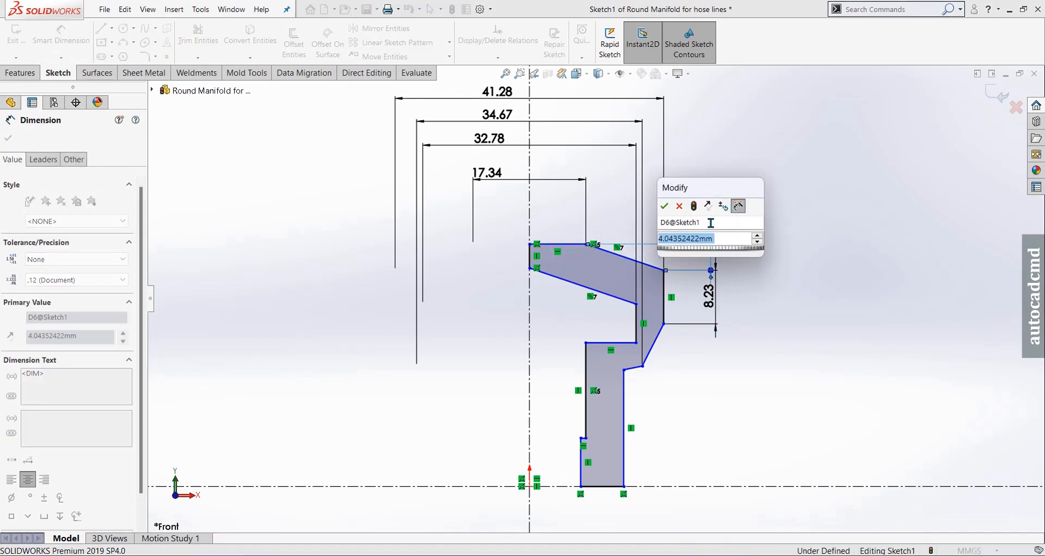
pyautogui.write('3.89')
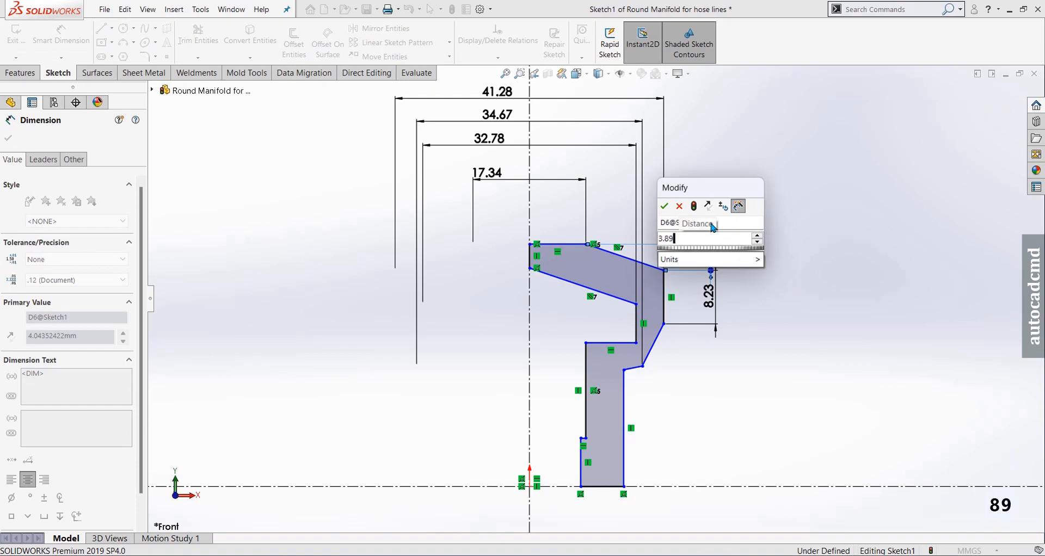
pyautogui.press('Return')
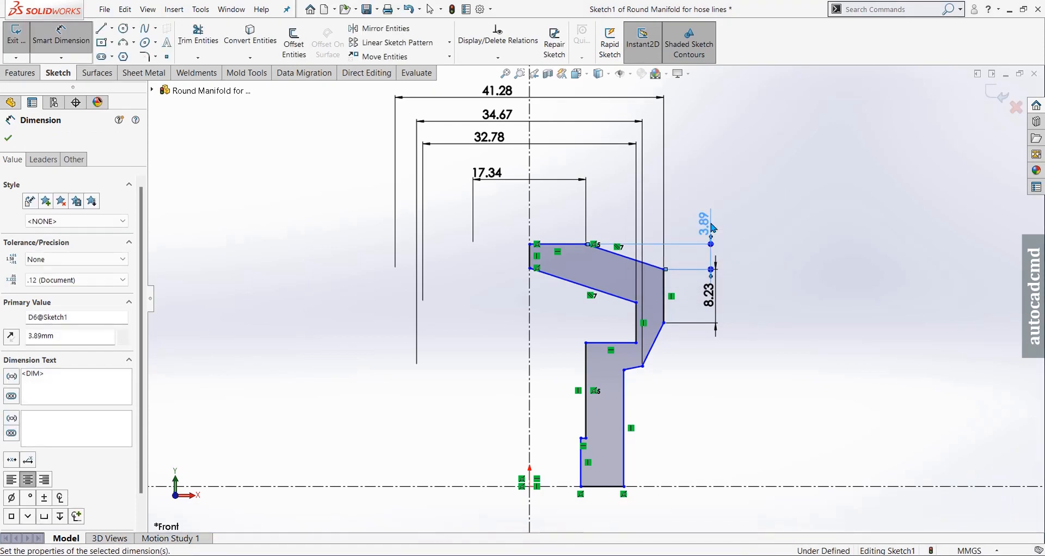
# - Dimension the profile's overall height from the top line to the horizontal centerline and set it to 38.1 mm
pyautogui.click(567, 244)
pyautogui.click(743, 452)
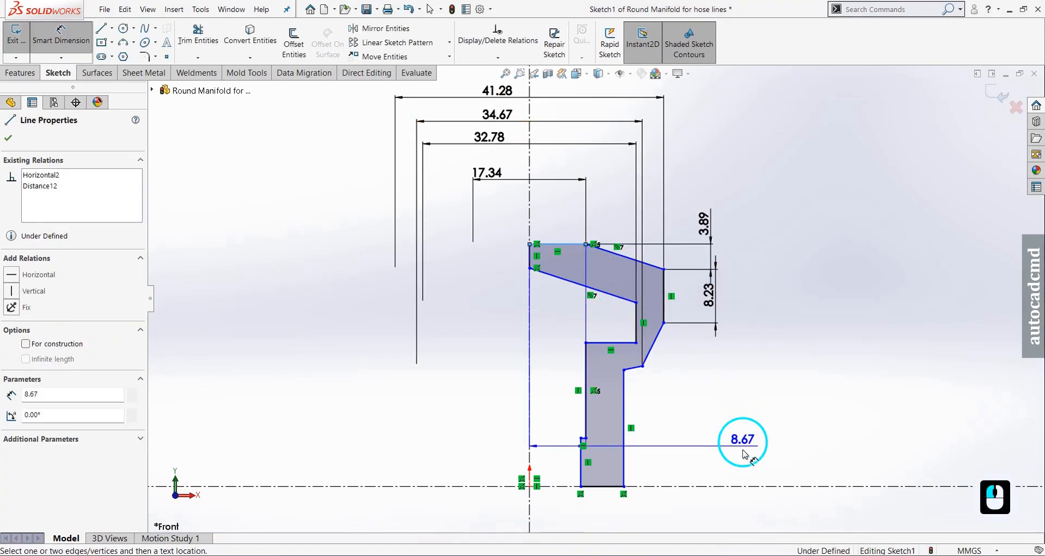
pyautogui.click(728, 489)
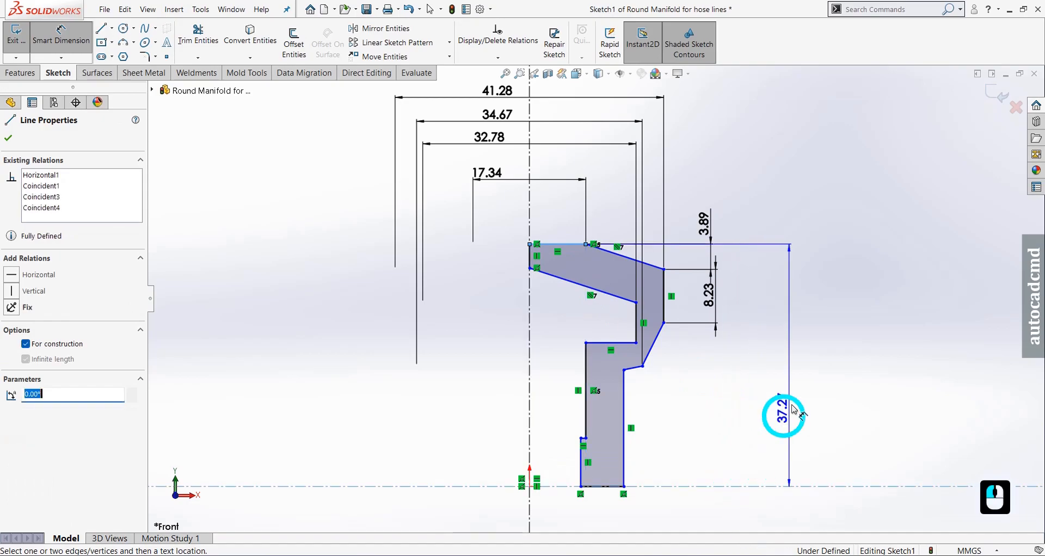
pyautogui.click(806, 381)
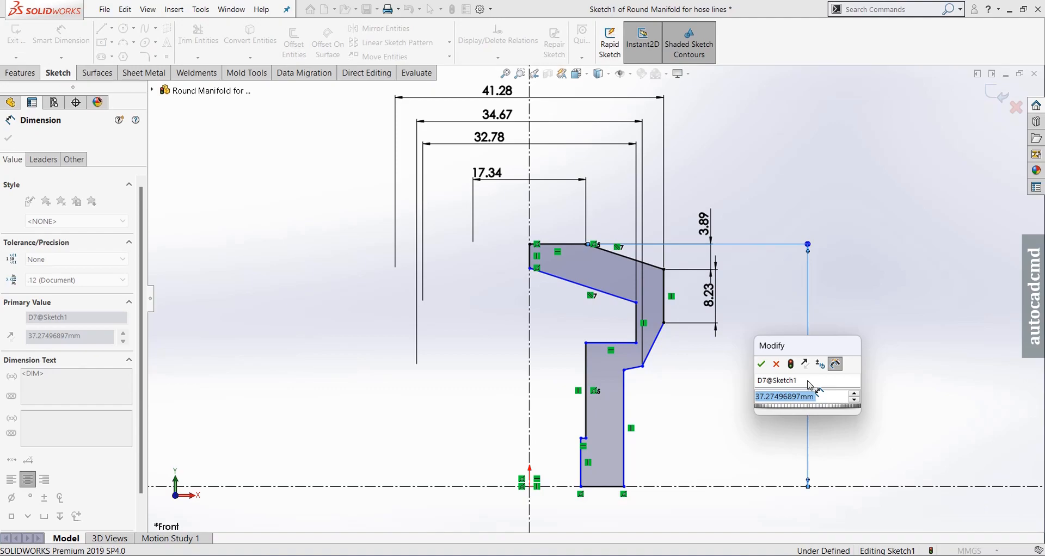
pyautogui.write('38.1')
pyautogui.press('Return')
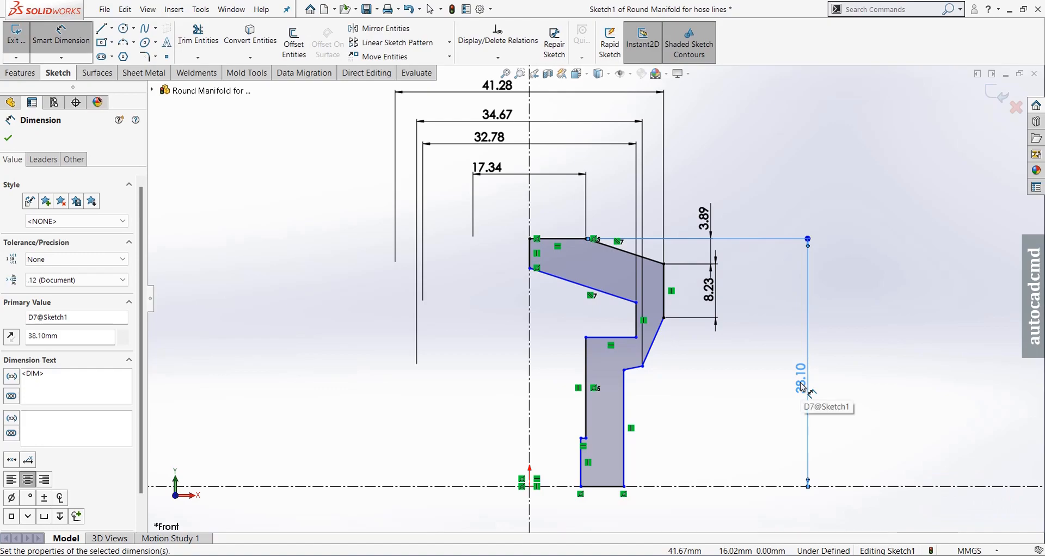
# - Add a vertical dimension between the endpoints of the long slanted segment below the outermost vertical line and set it to 7.97 mm
pyautogui.click(644, 367)
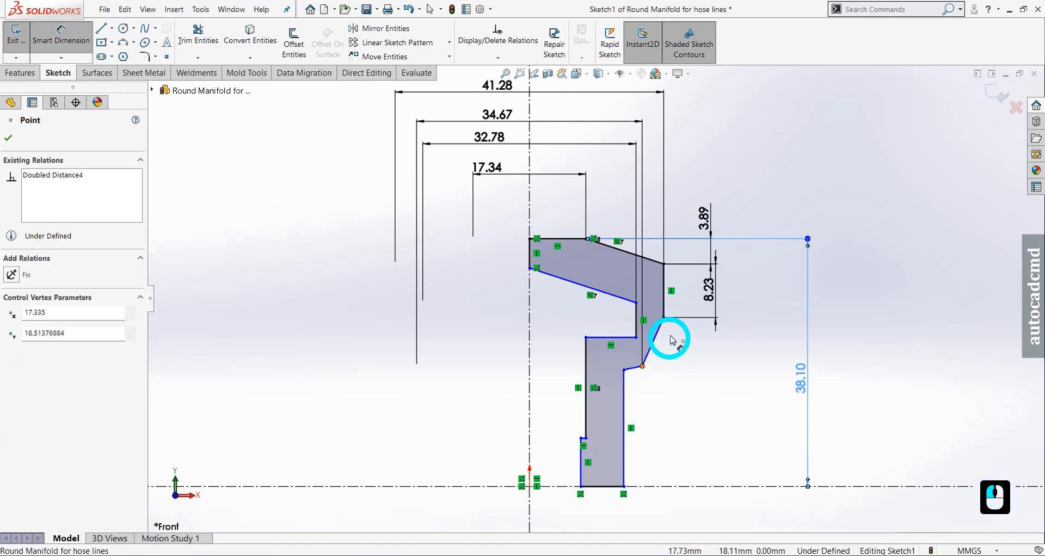
pyautogui.click(664, 318)
pyautogui.click(728, 342)
pyautogui.click(775, 346)
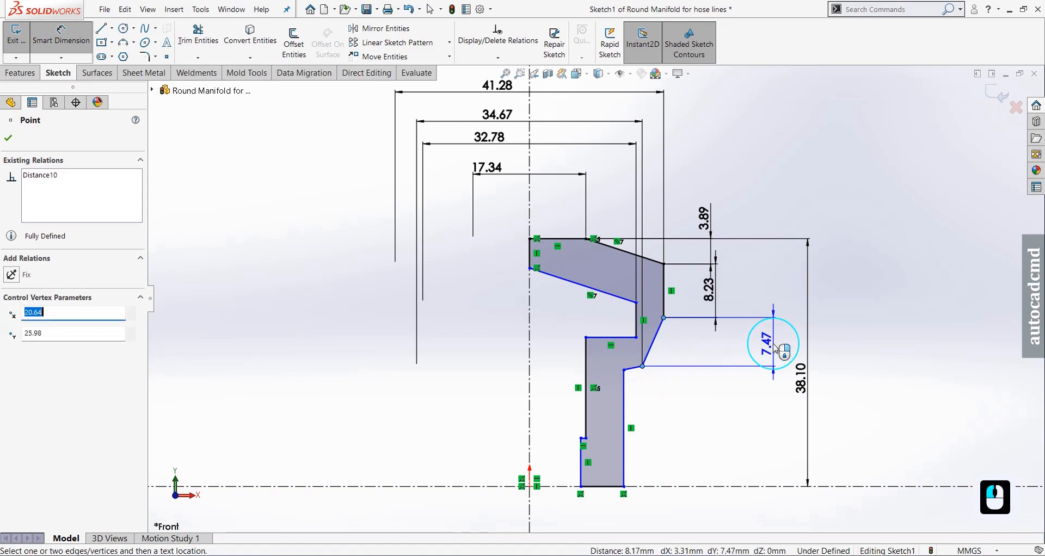
pyautogui.click(776, 348)
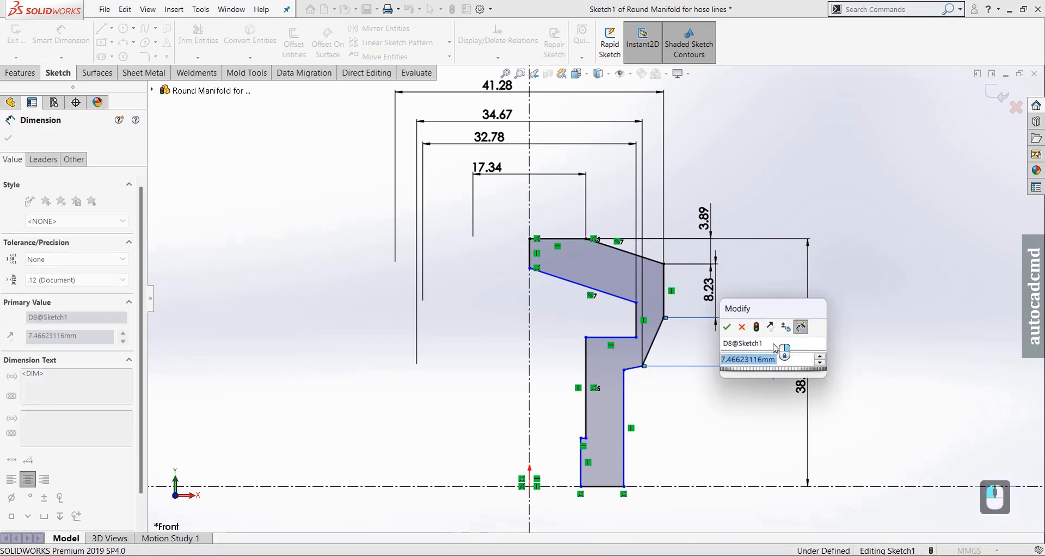
pyautogui.write('7.')
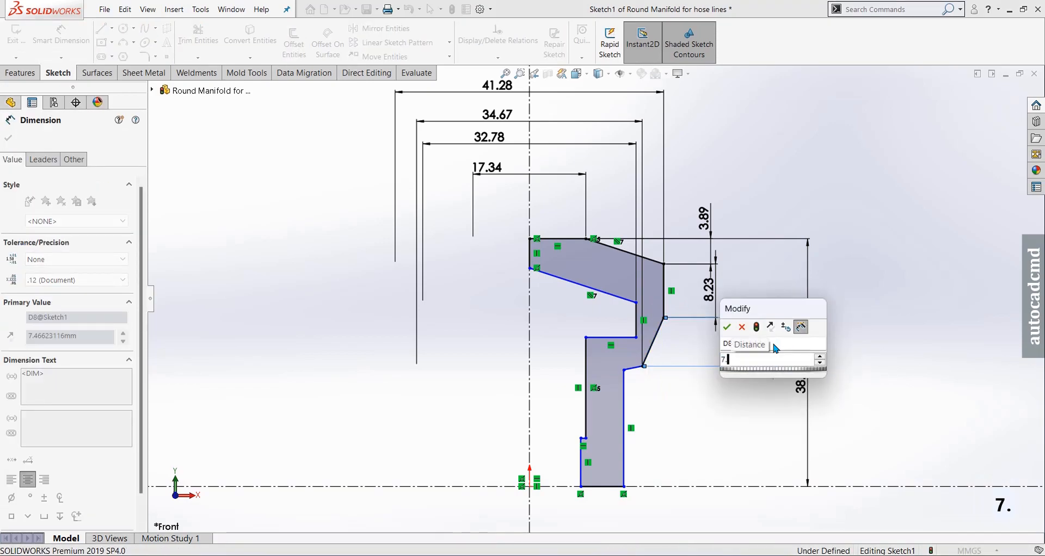
pyautogui.write('97')
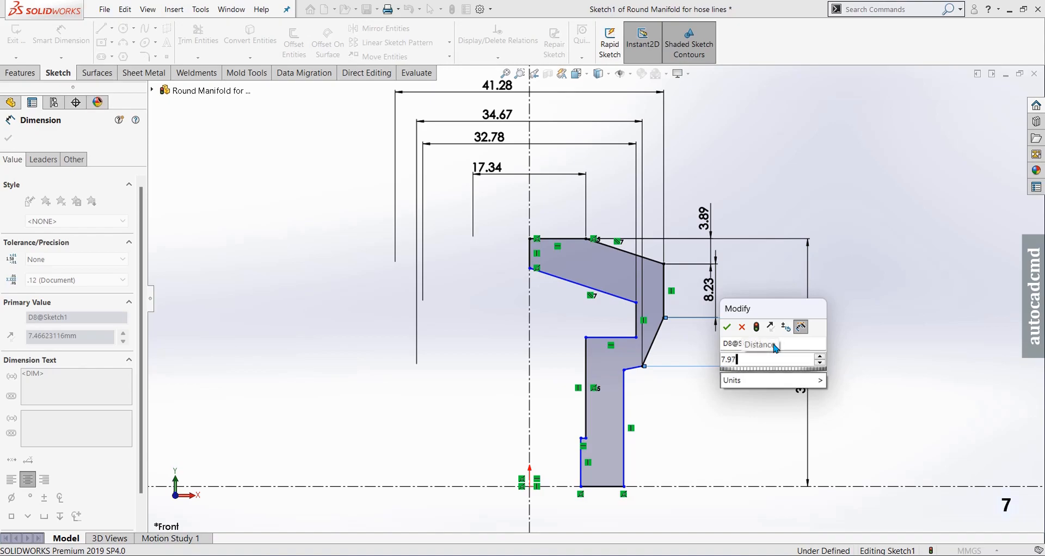
pyautogui.press('Return')
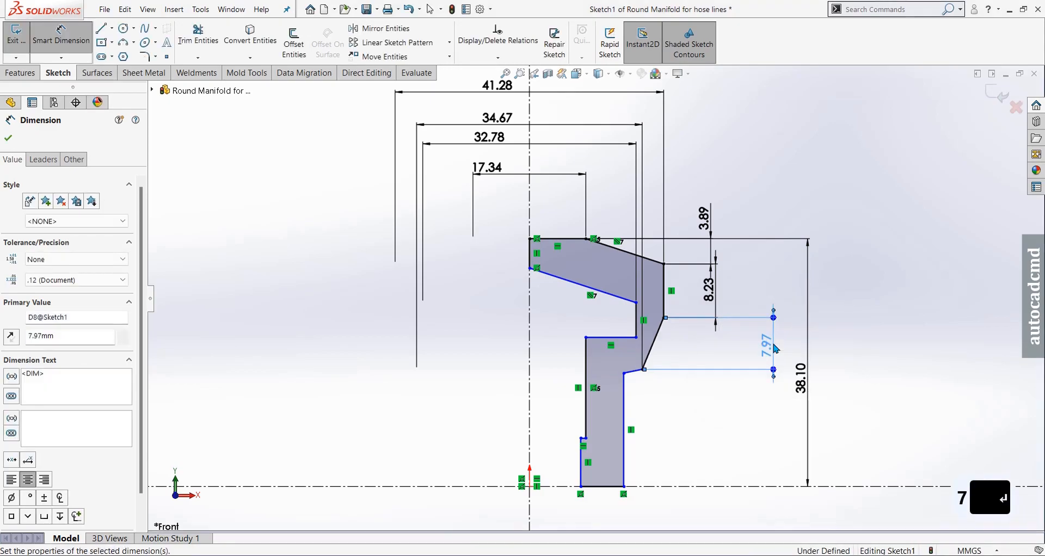
# - Add a vertical dimension between the endpoints of the short slanted segment above the stem's outer wall and set it to 0.75 mm
pyautogui.click(624, 376)
pyautogui.click(644, 374)
pyautogui.click(669, 374)
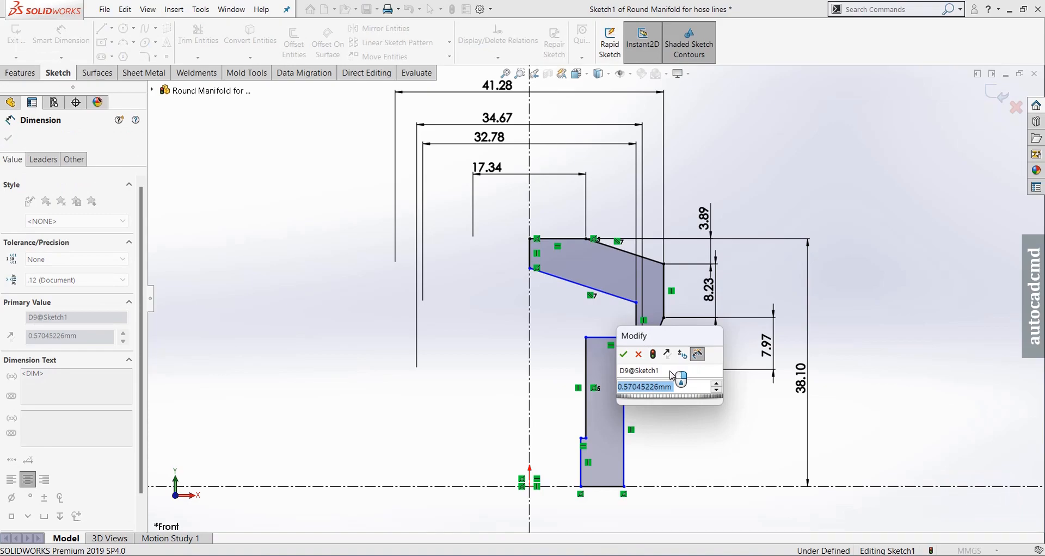
pyautogui.write('.75')
pyautogui.press('Return')
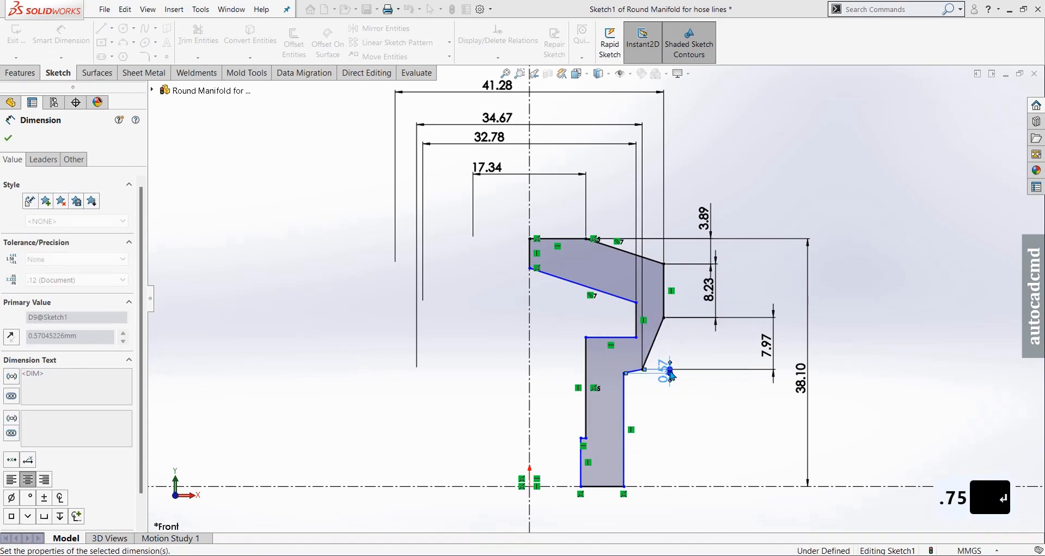
# - Dimension the stem's outer vertical wall as a diameter across the vertical centerline and set it to 30.54 mm
pyautogui.click(624, 415)
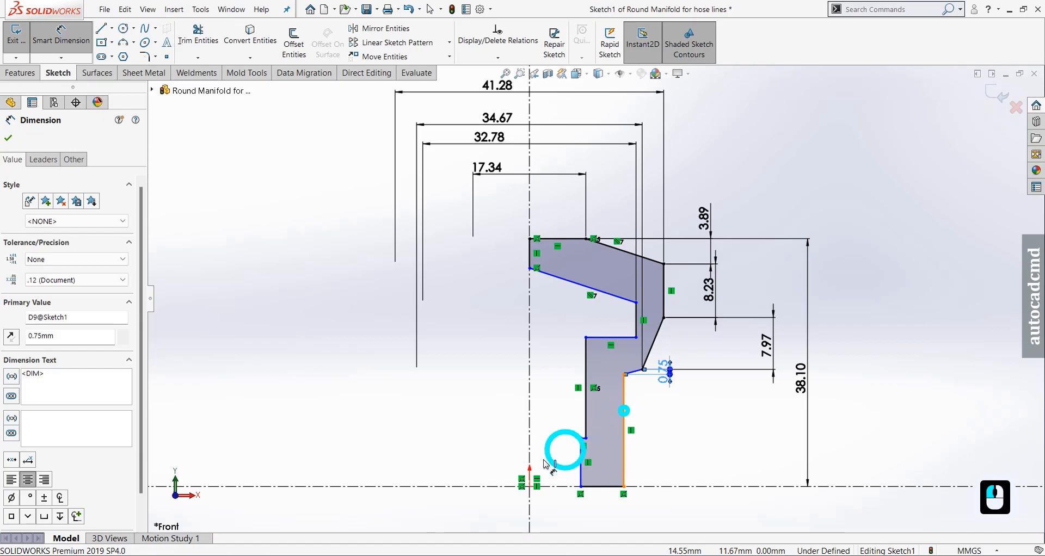
pyautogui.click(530, 433)
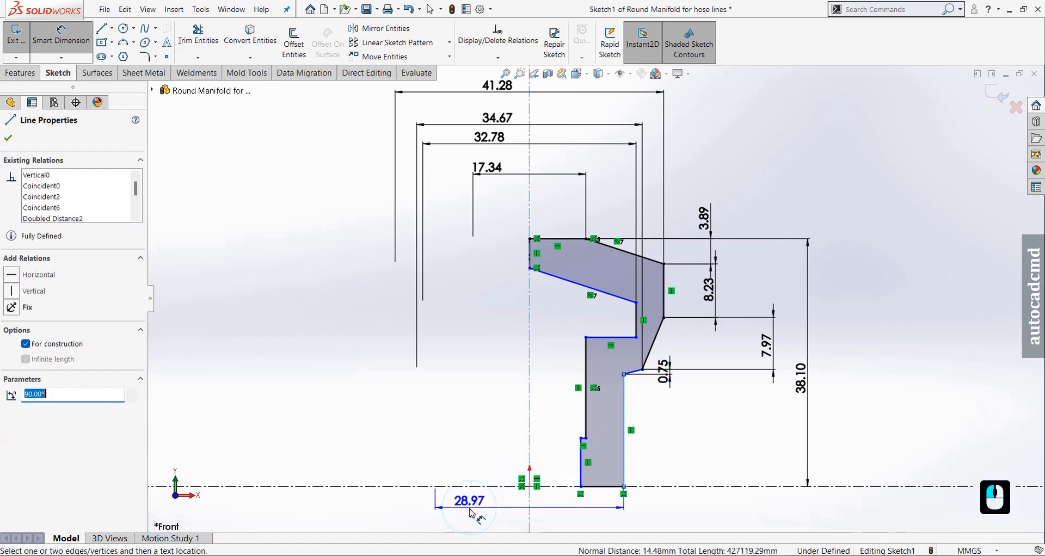
pyautogui.click(472, 512)
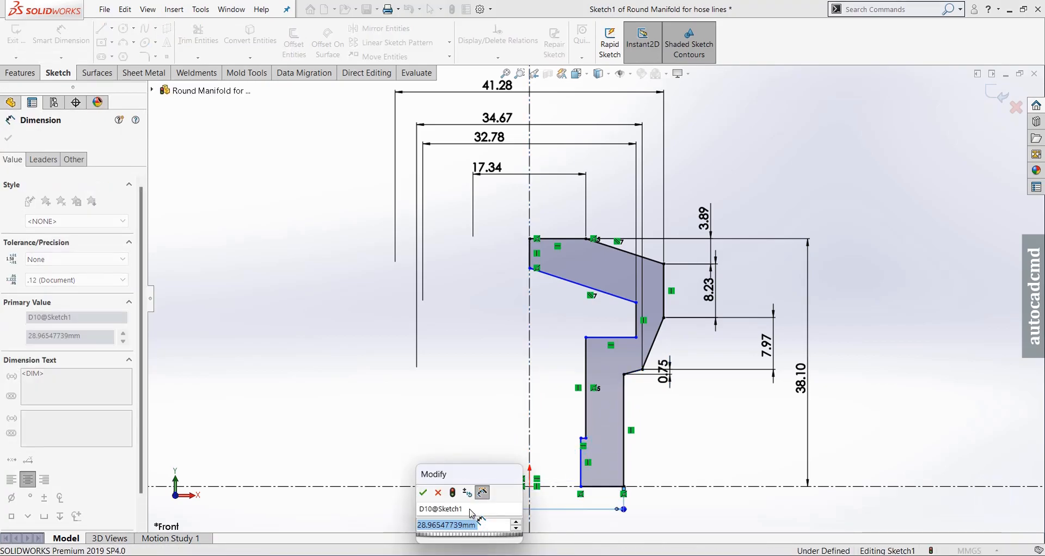
pyautogui.write('30.54')
pyautogui.press('Return')
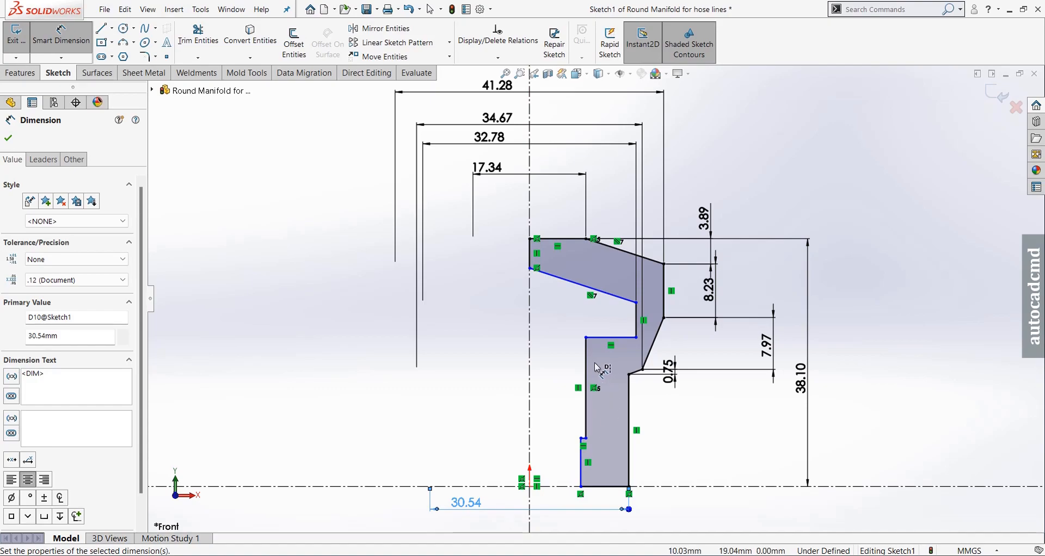
# - Delete the vertical and coincident relations from the stem's upper inner wall line
pyautogui.press('Escape')
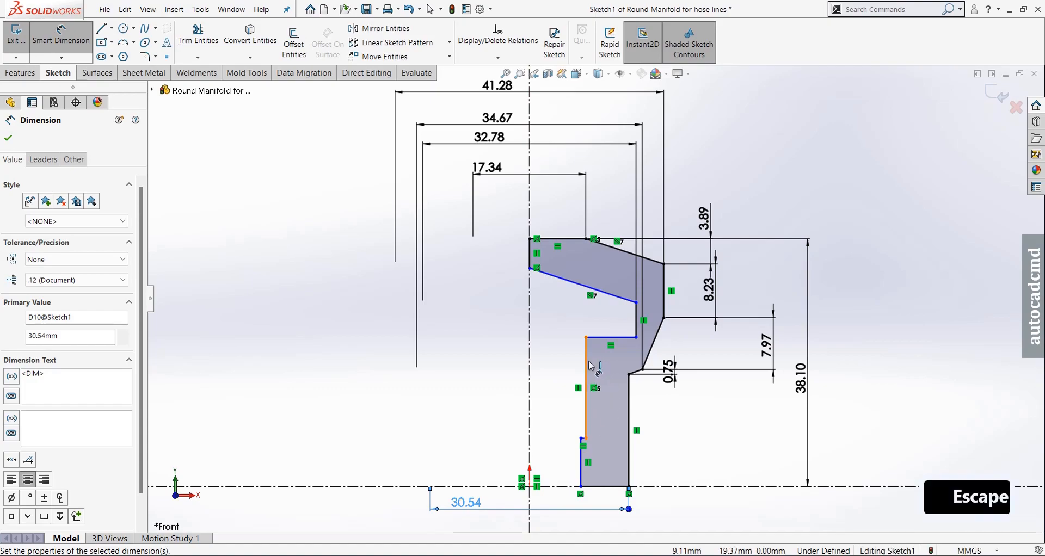
pyautogui.press('Escape')
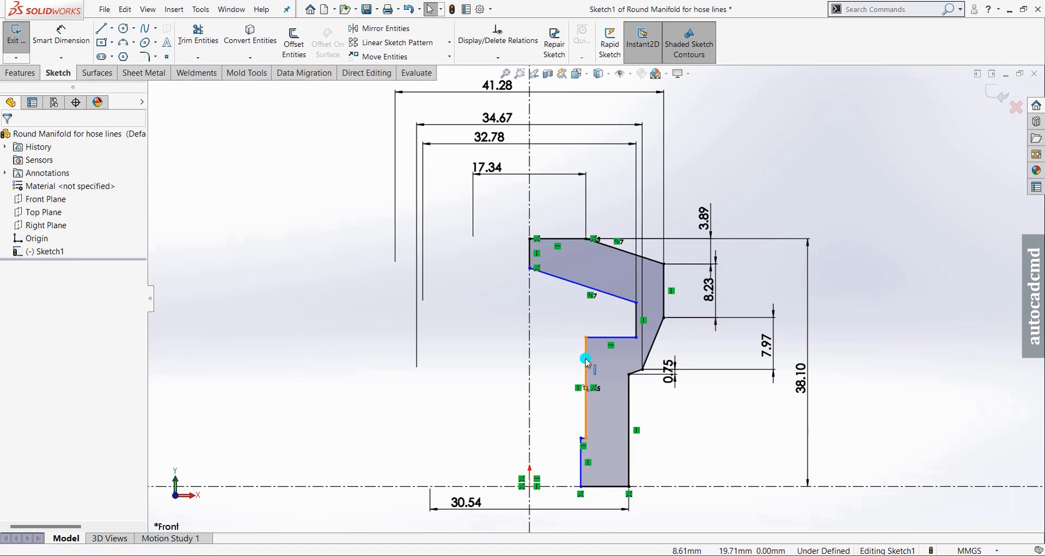
pyautogui.click(586, 364)
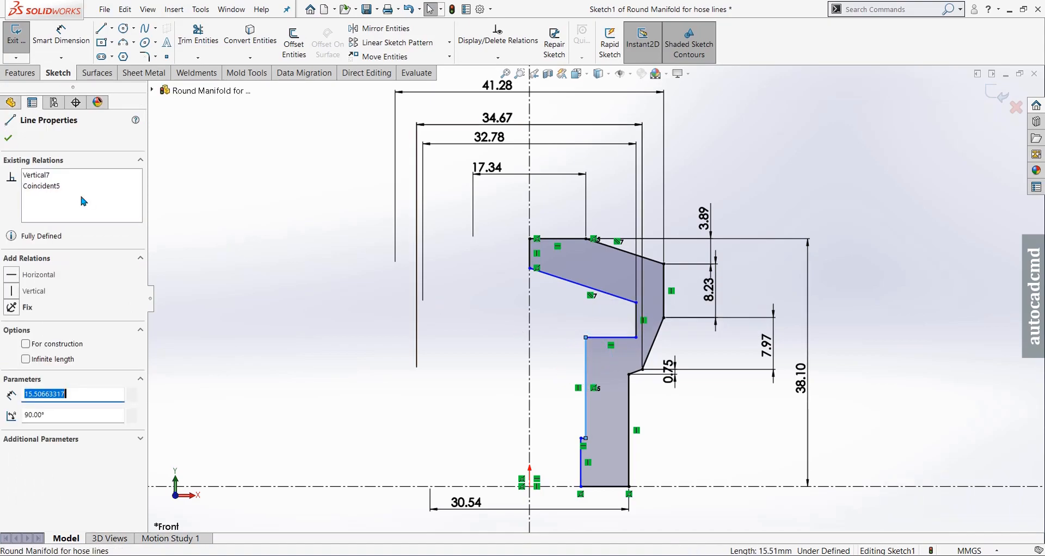
pyautogui.click(58, 187)
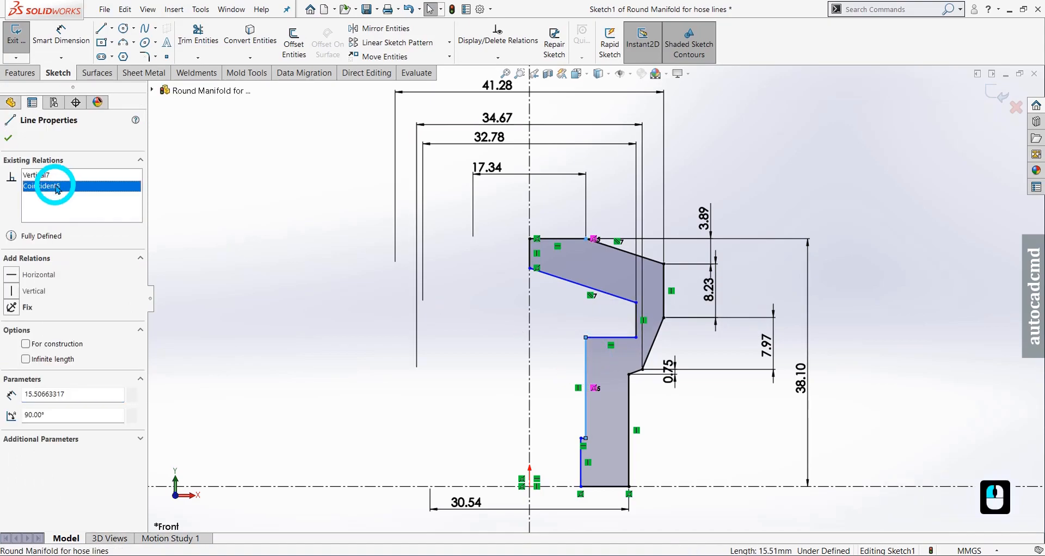
pyautogui.click(45, 175)
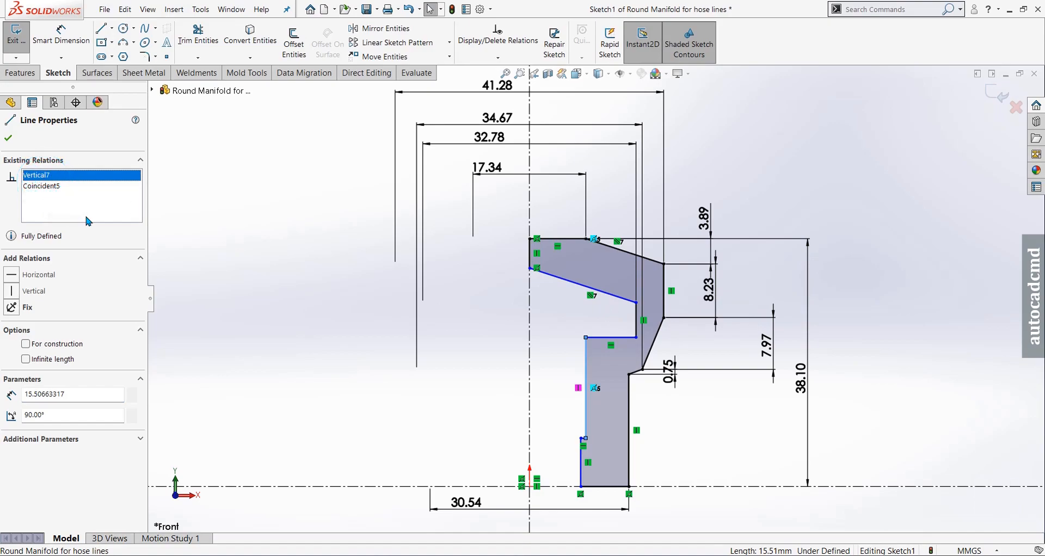
pyautogui.press('Delete')
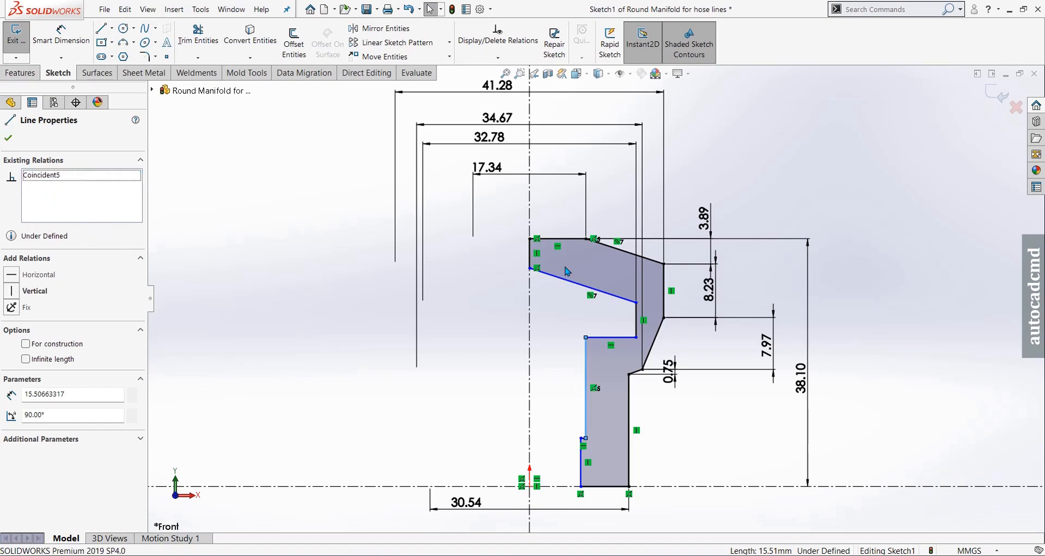
pyautogui.press('Escape')
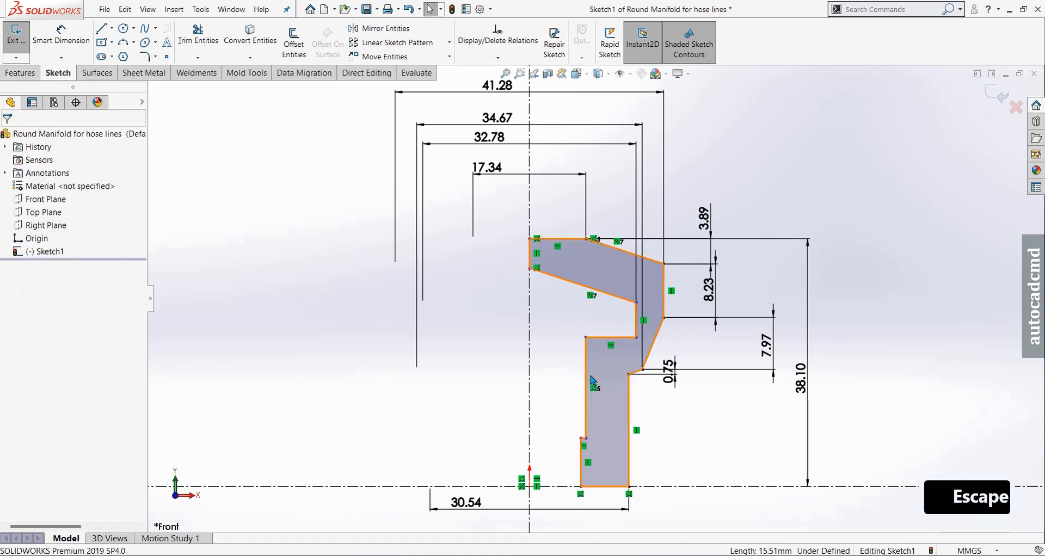
pyautogui.click(592, 373)
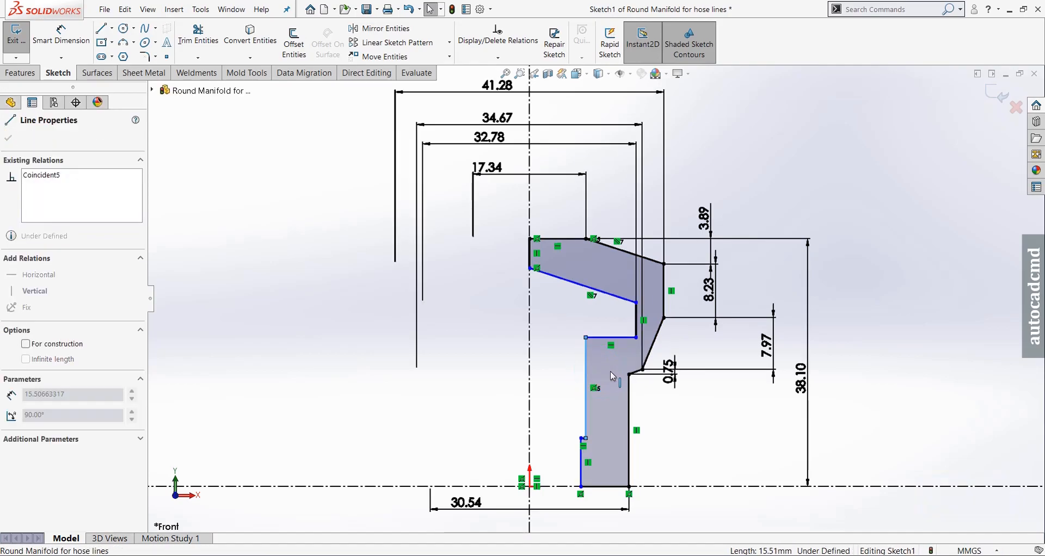
# - Dimension the stem's upper inner wall as a diameter across the vertical centerline and set it to 21.27 mm
pyautogui.click(61, 34)
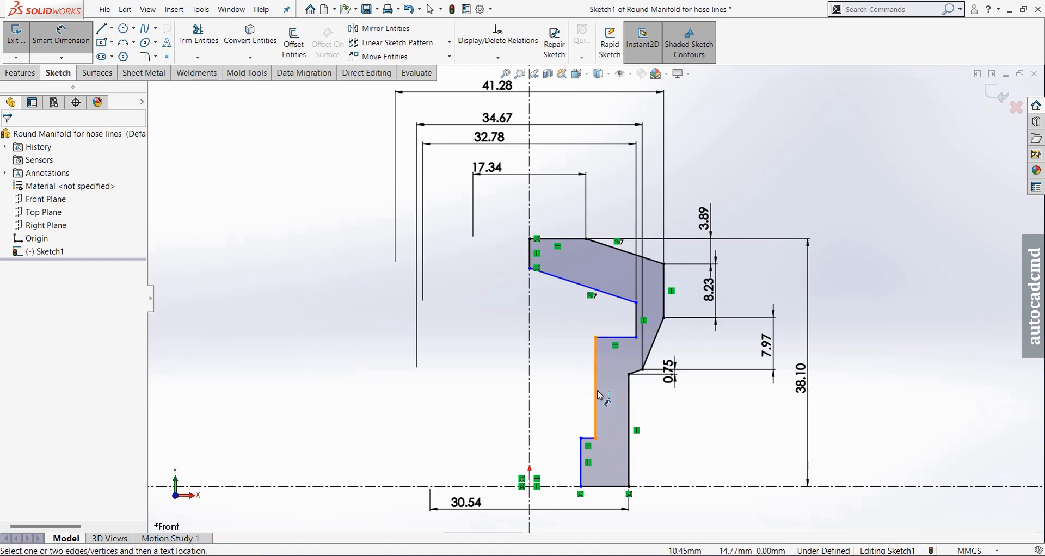
pyautogui.click(597, 396)
pyautogui.click(530, 366)
pyautogui.click(501, 368)
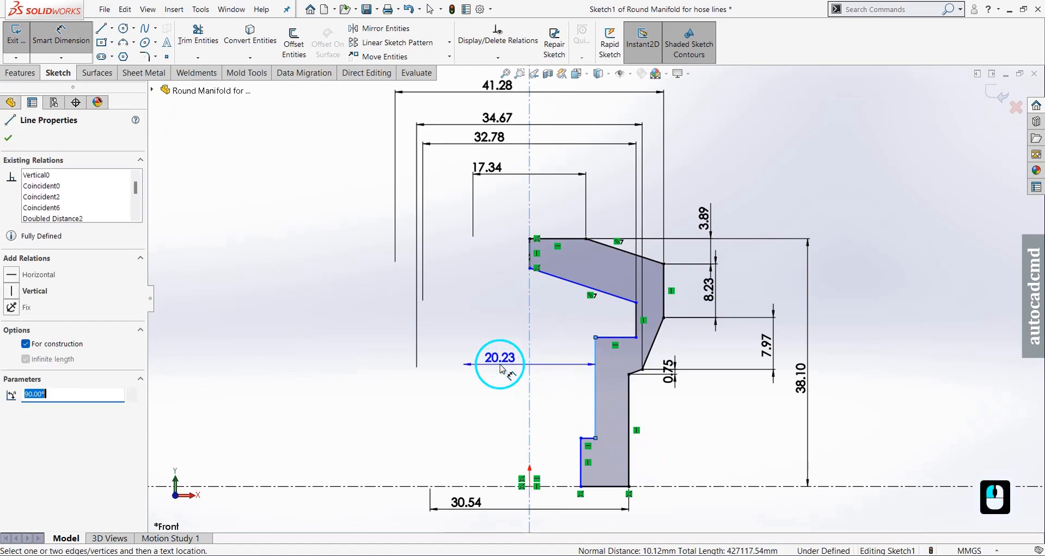
pyautogui.click(501, 368)
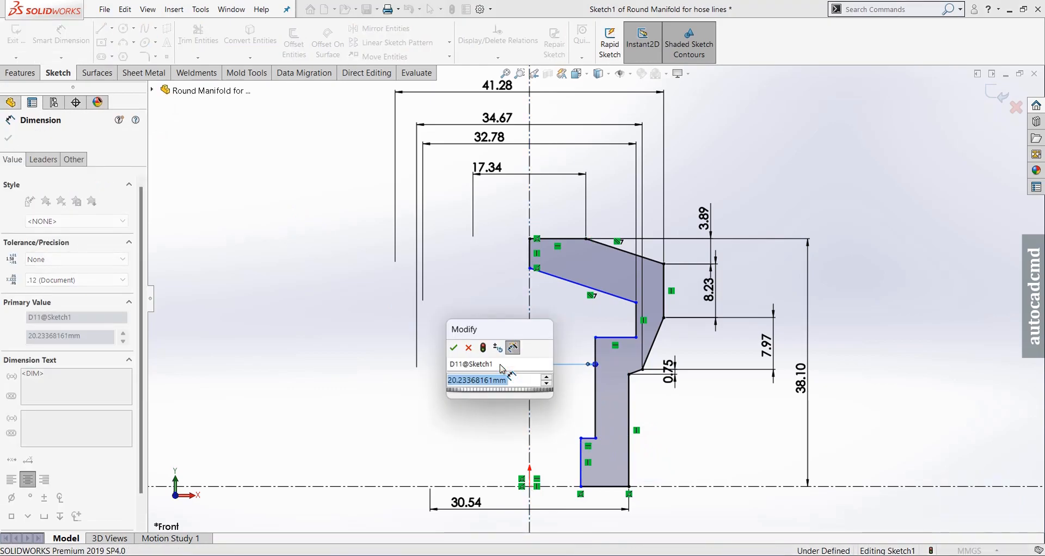
pyautogui.write('21.2')
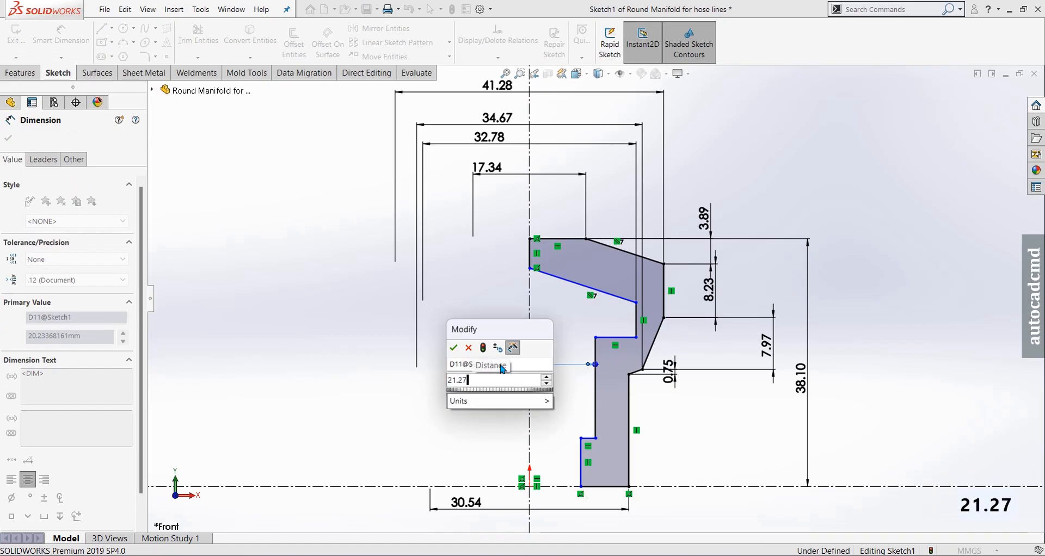
pyautogui.write('7')
pyautogui.press('Return')
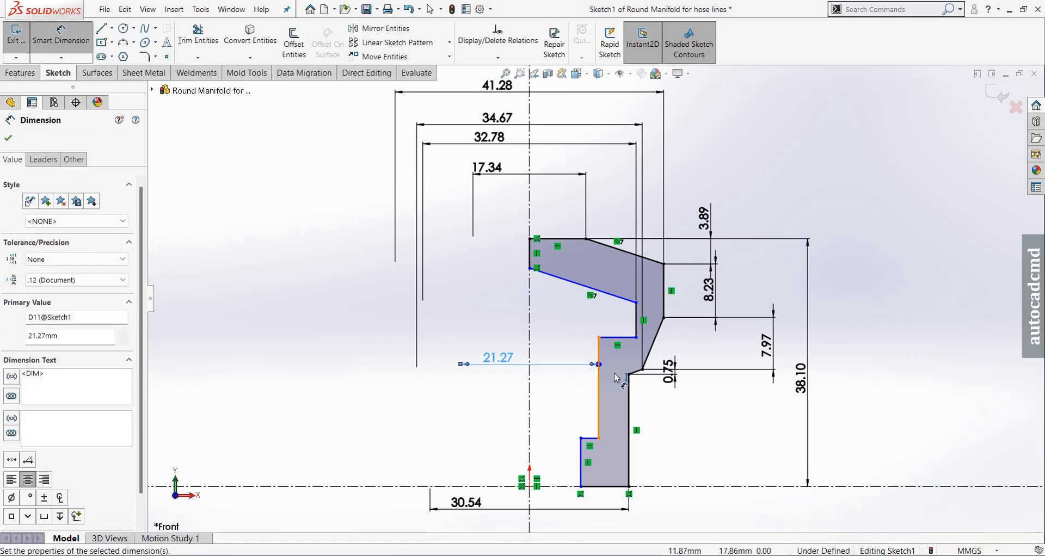
# - Dimension the height of the short horizontal step in the stem's bore above the horizontal centerline and set it to 10.28 mm
pyautogui.scroll(-2, 616, 396)
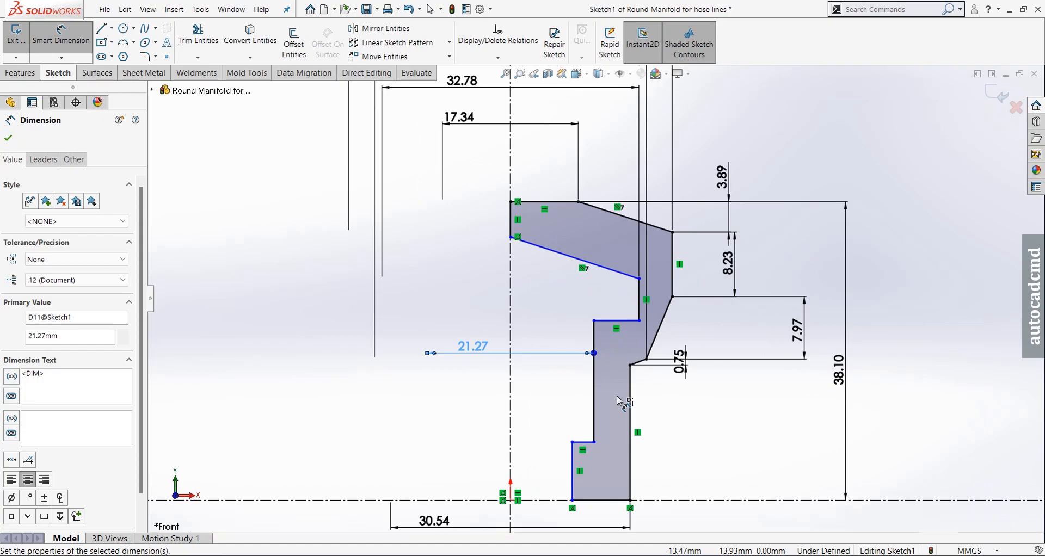
pyautogui.click(586, 443)
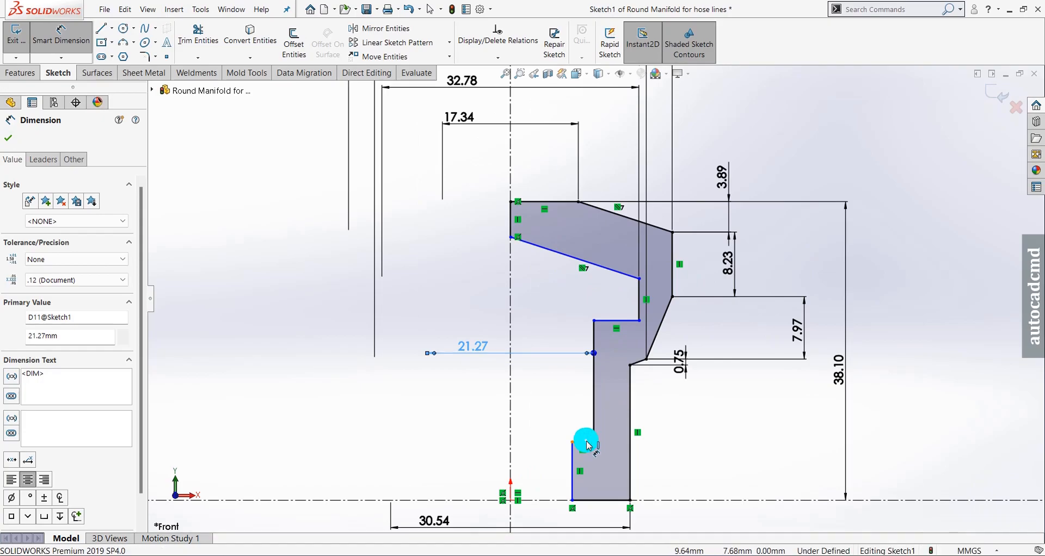
pyautogui.click(661, 499)
pyautogui.doubleClick(700, 479)
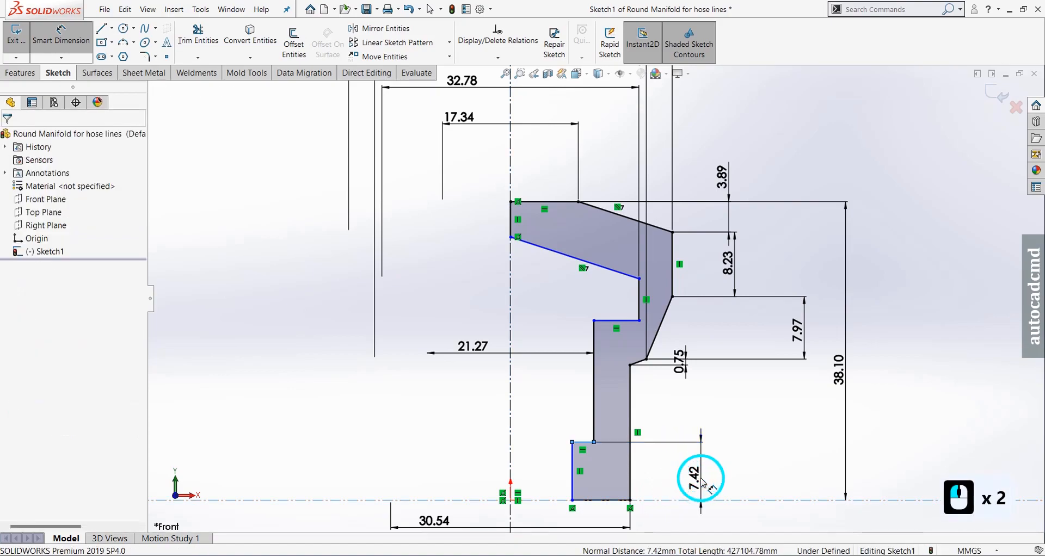
pyautogui.write('10.28')
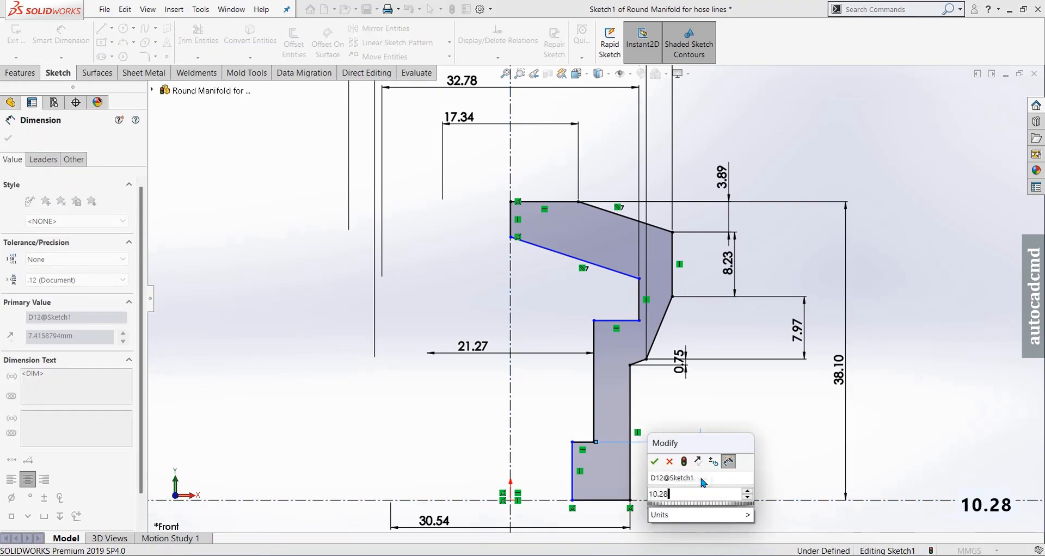
pyautogui.press('Return')
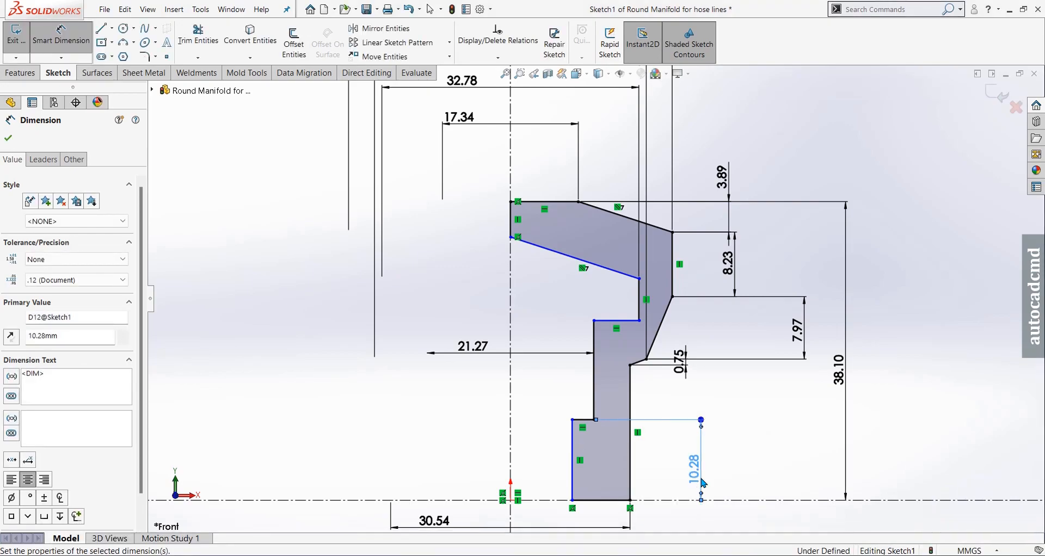
# - Dimension the length of the stem's upper inner wall and set it to 11.72 mm
pyautogui.click(594, 338)
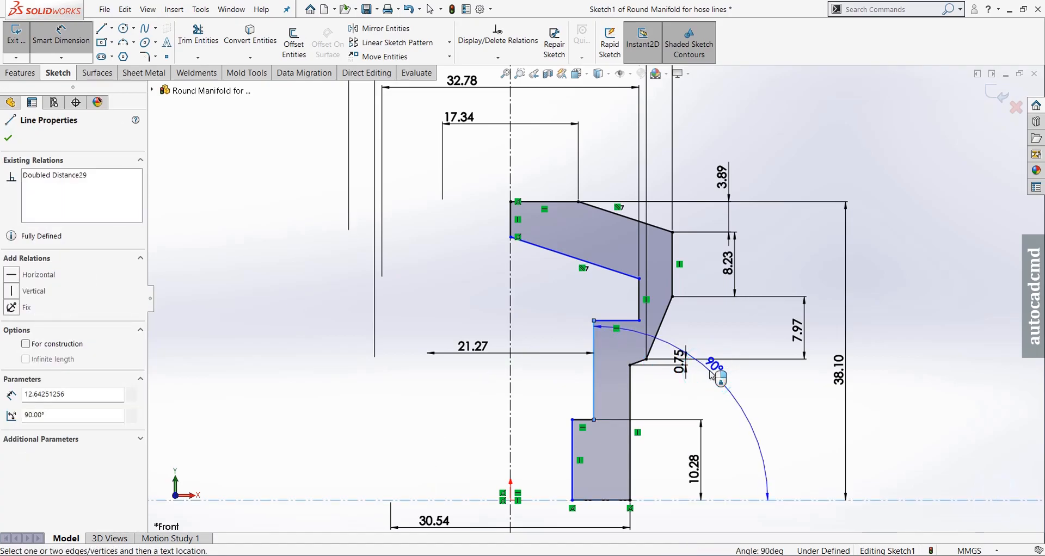
pyautogui.press('Escape')
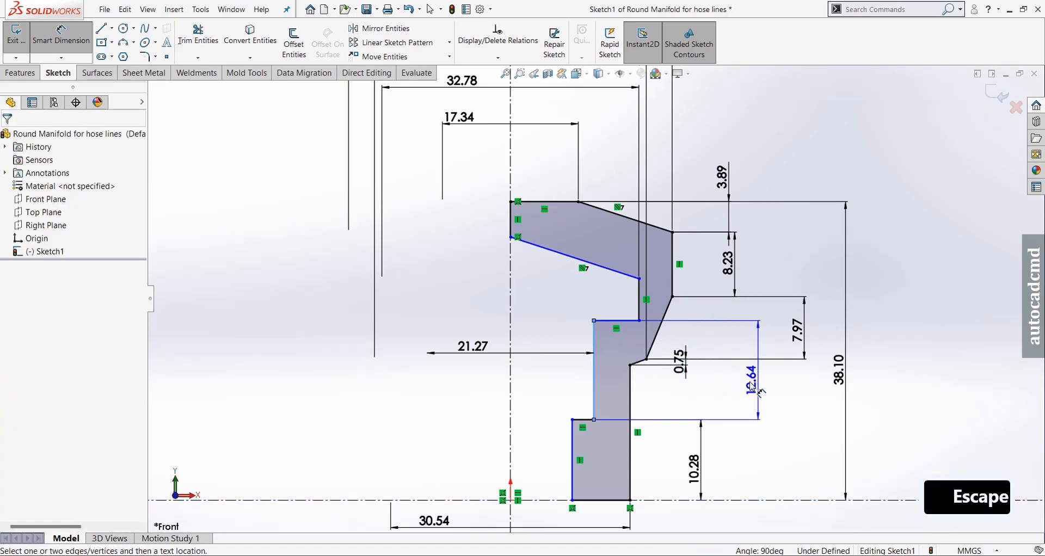
pyautogui.click(738, 384)
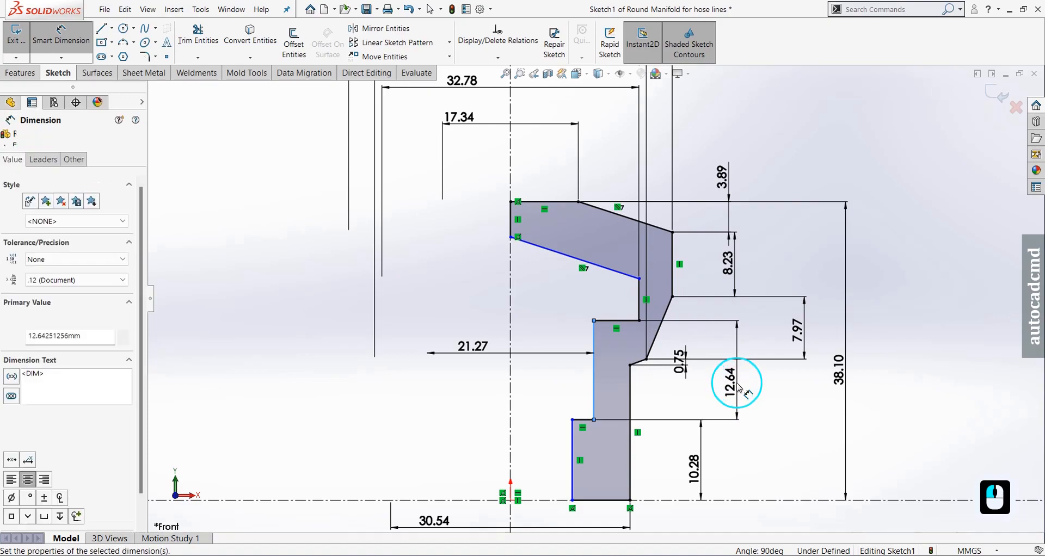
pyautogui.write('11.72')
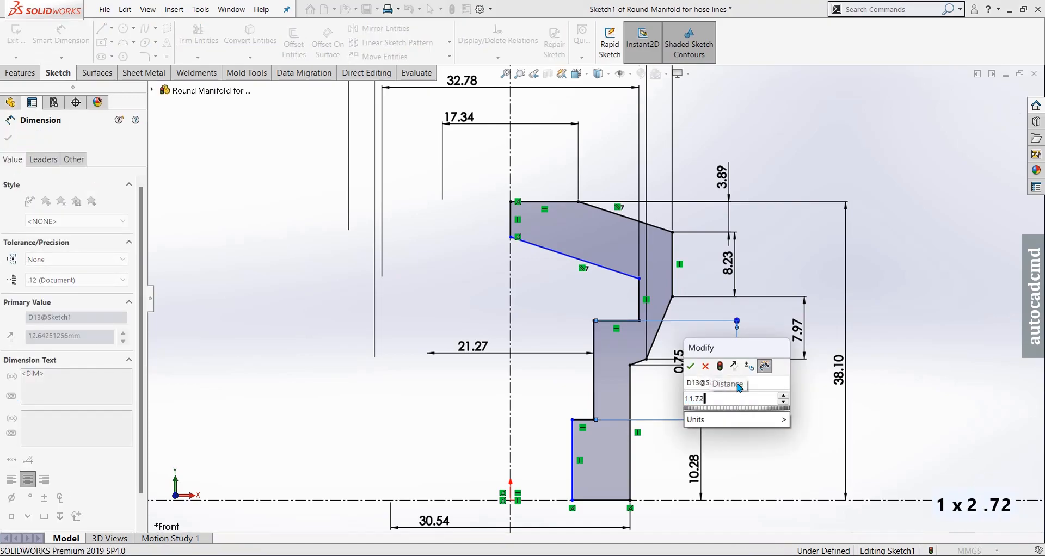
pyautogui.press('Return')
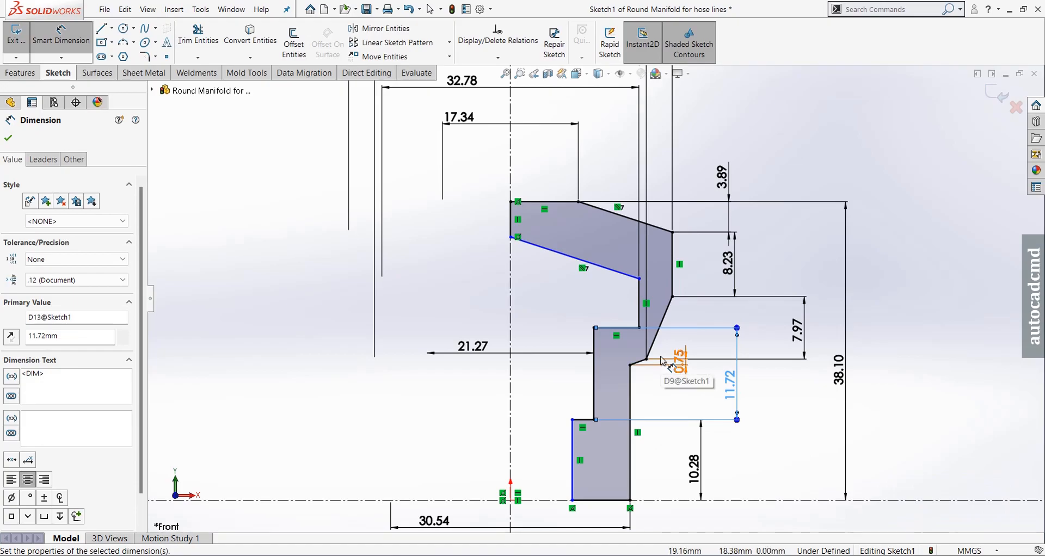
# - Dimension the length of the head cavity's inner vertical line below the slanted line and set it to 4.91 mm
pyautogui.click(639, 296)
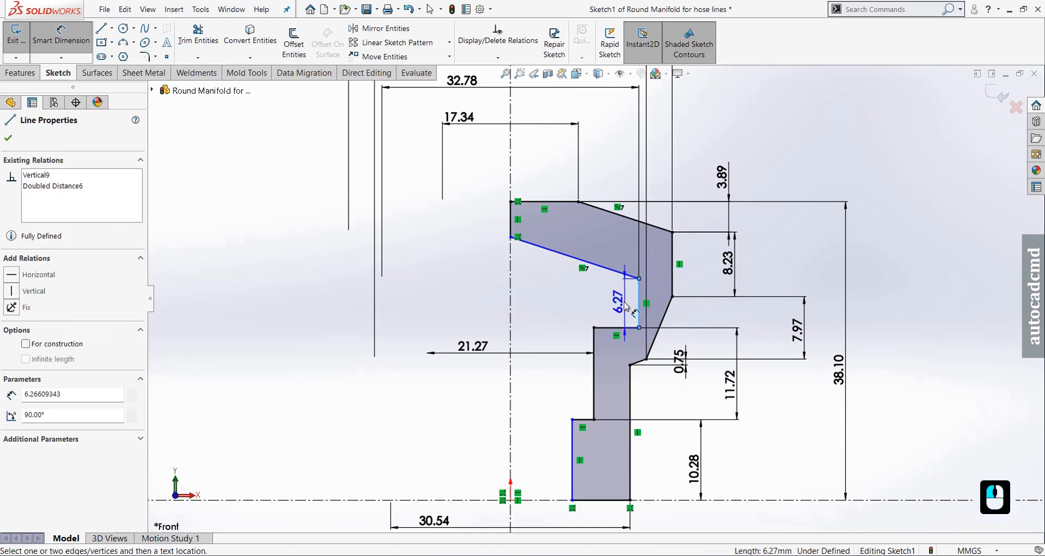
pyautogui.click(623, 307)
pyautogui.write('4.91')
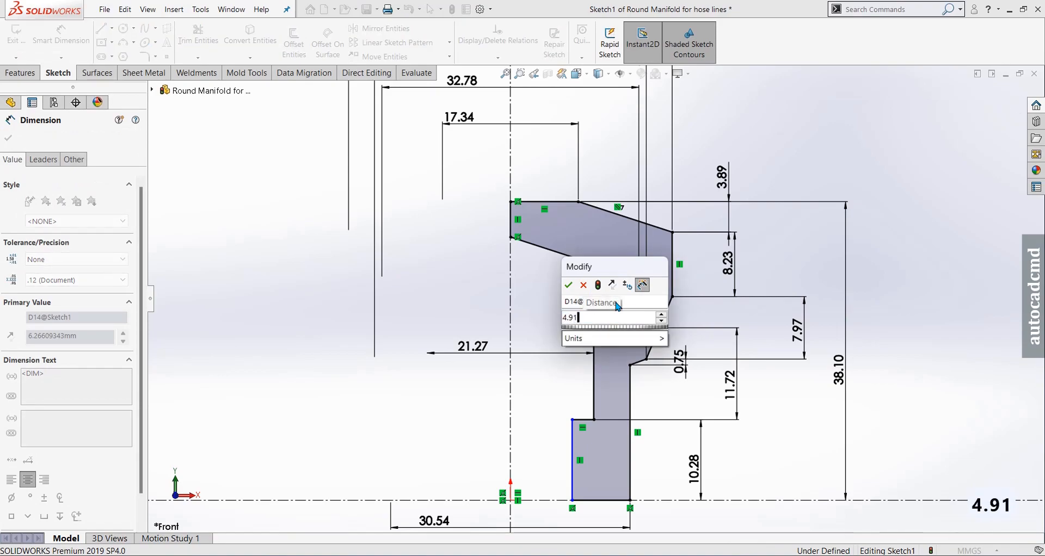
pyautogui.press('Return')
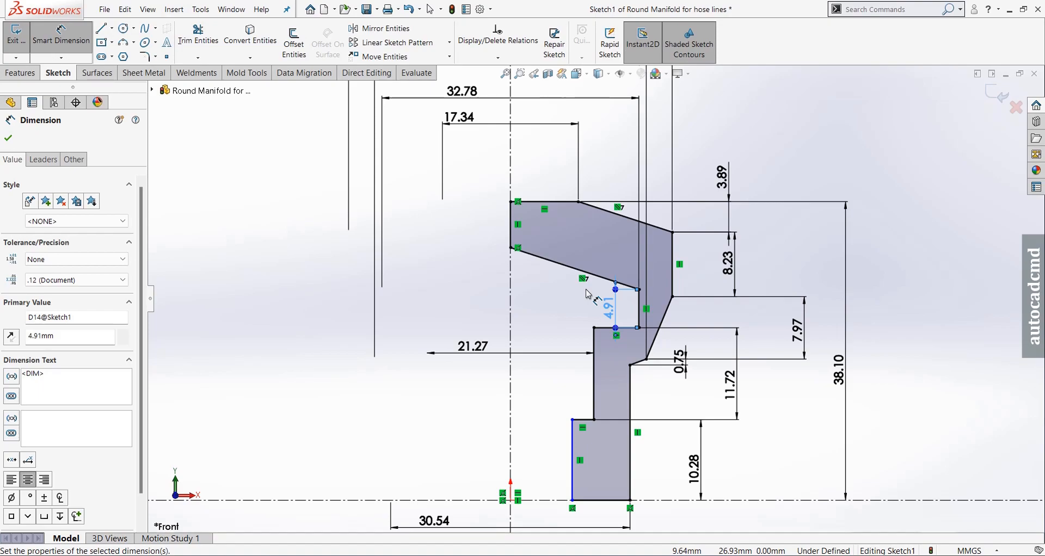
pyautogui.press('Escape')
pyautogui.press('Escape')
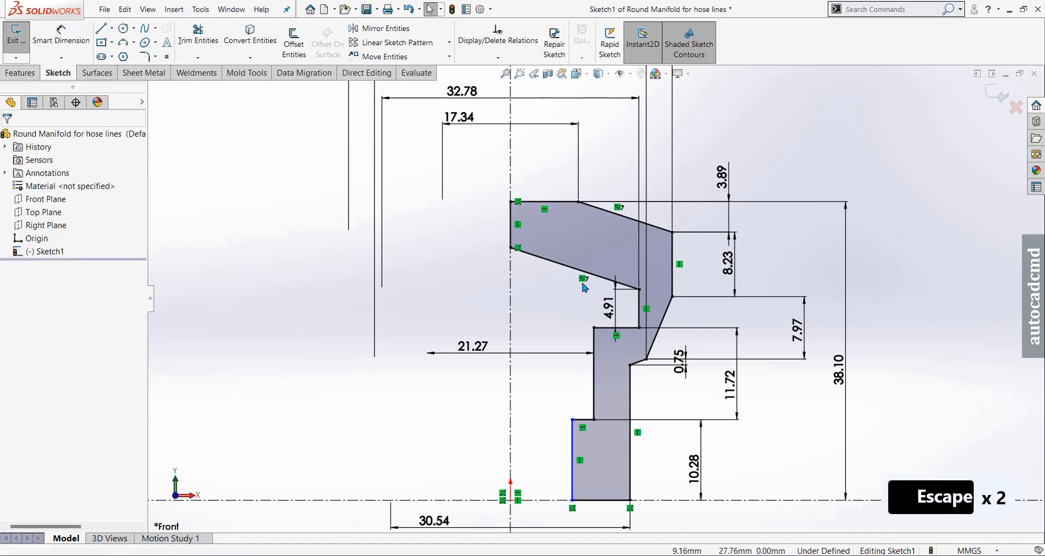
# - Delete the parallel relation between the two upper slanted lines and set the inner one's angle to the vertical centerline to 144/2 degrees
pyautogui.click(575, 311)
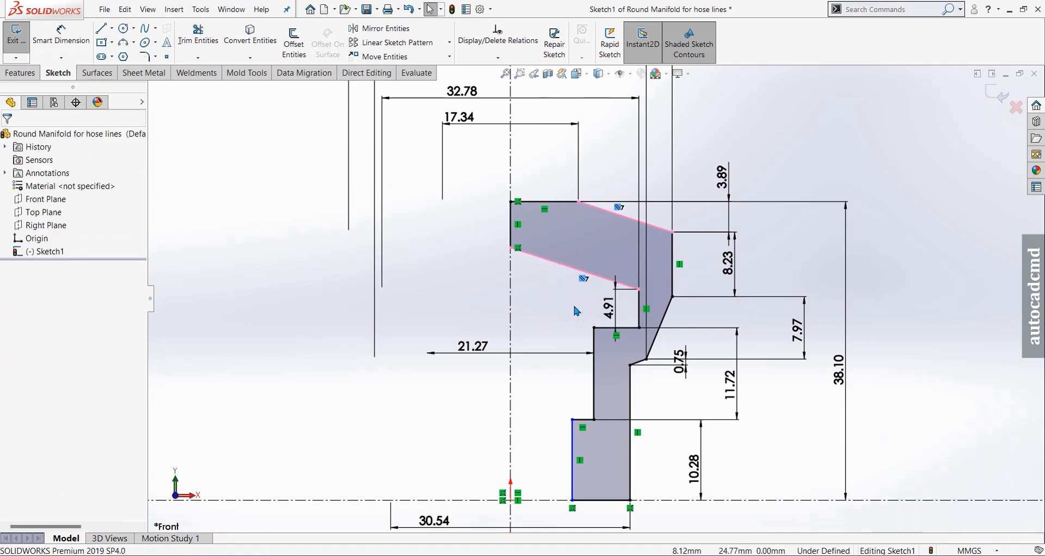
pyautogui.press('Delete')
pyautogui.click(61, 33)
pyautogui.click(553, 261)
pyautogui.click(510, 280)
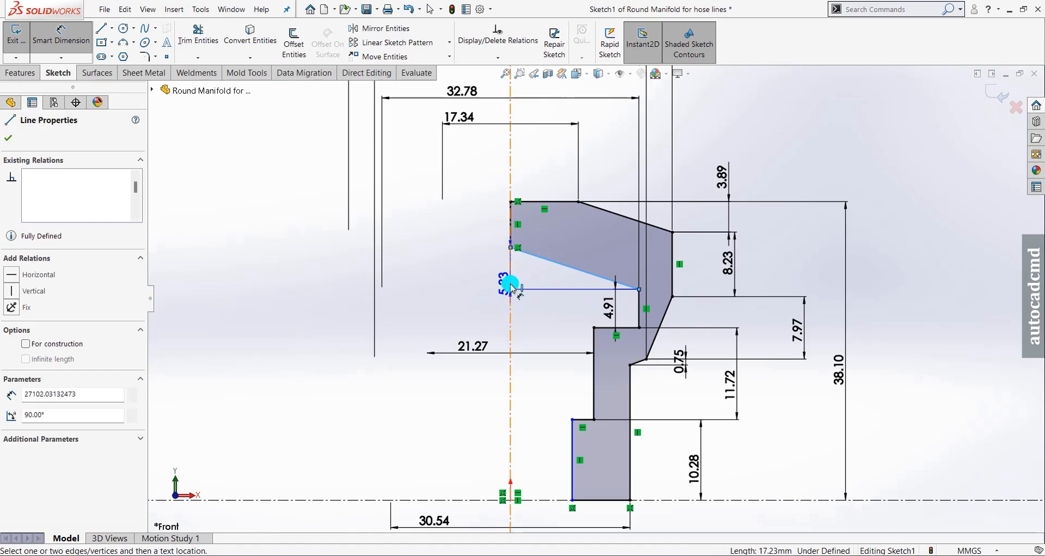
pyautogui.doubleClick(547, 290)
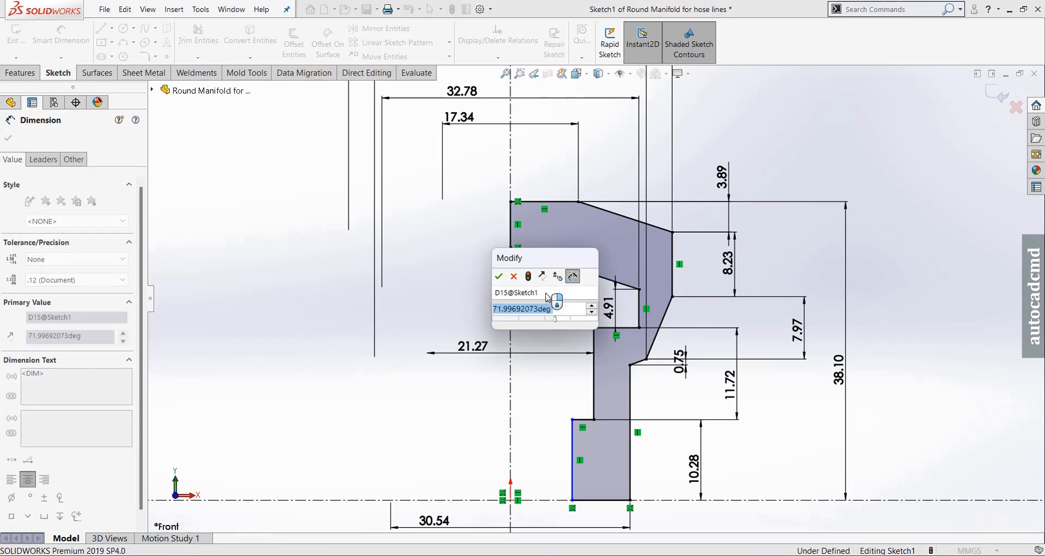
pyautogui.write('144/')
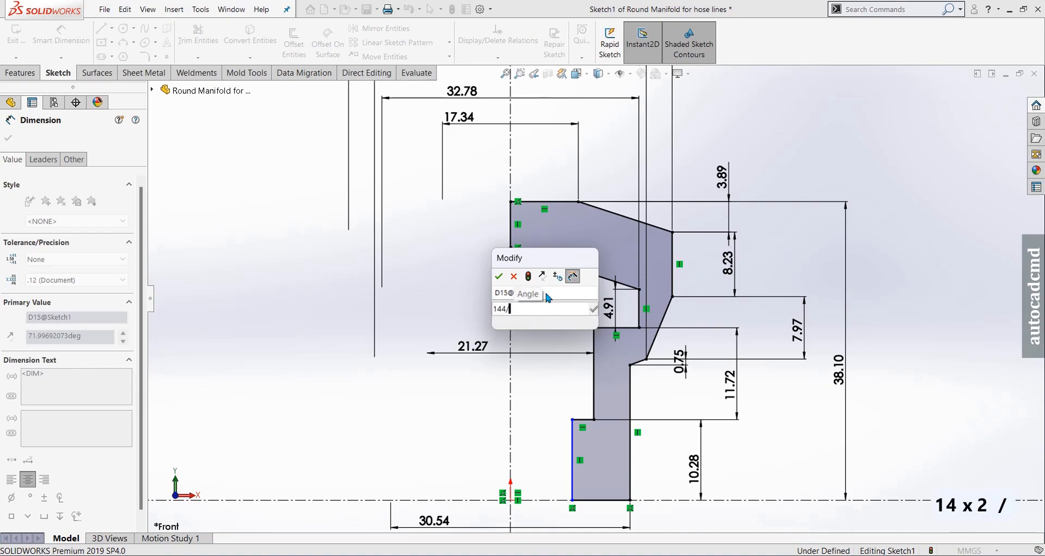
pyautogui.write('2')
pyautogui.press('Return')
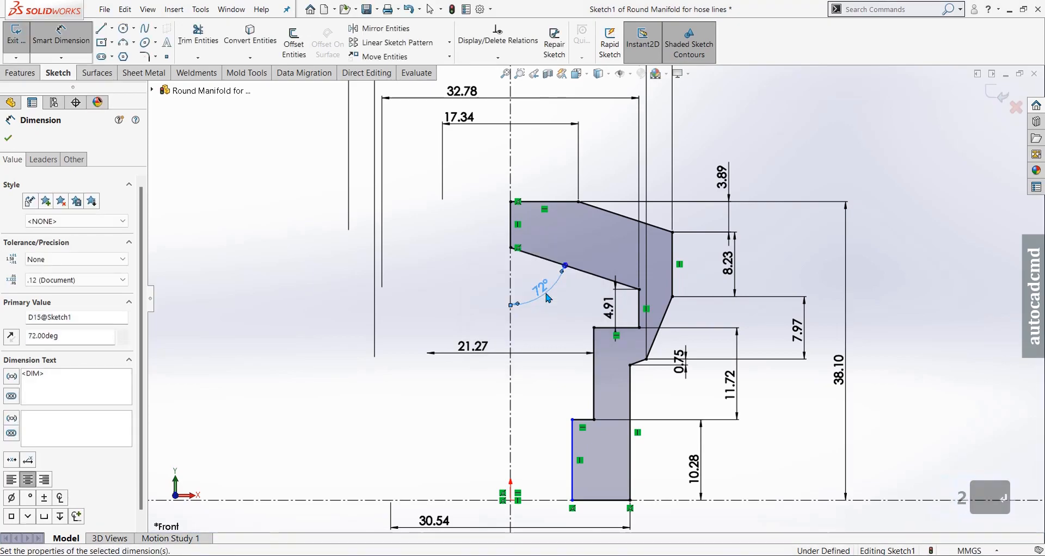
# - Dimension the lower bore's inner vertical line as a diameter across the vertical centerline and set it to 16 mm
pyautogui.click(571, 447)
pyautogui.click(512, 433)
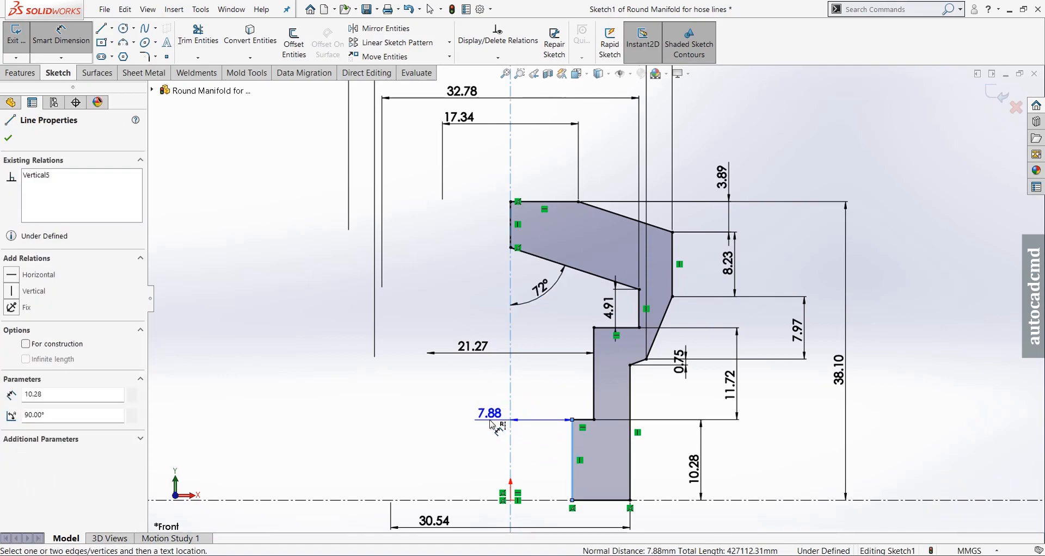
pyautogui.click(464, 430)
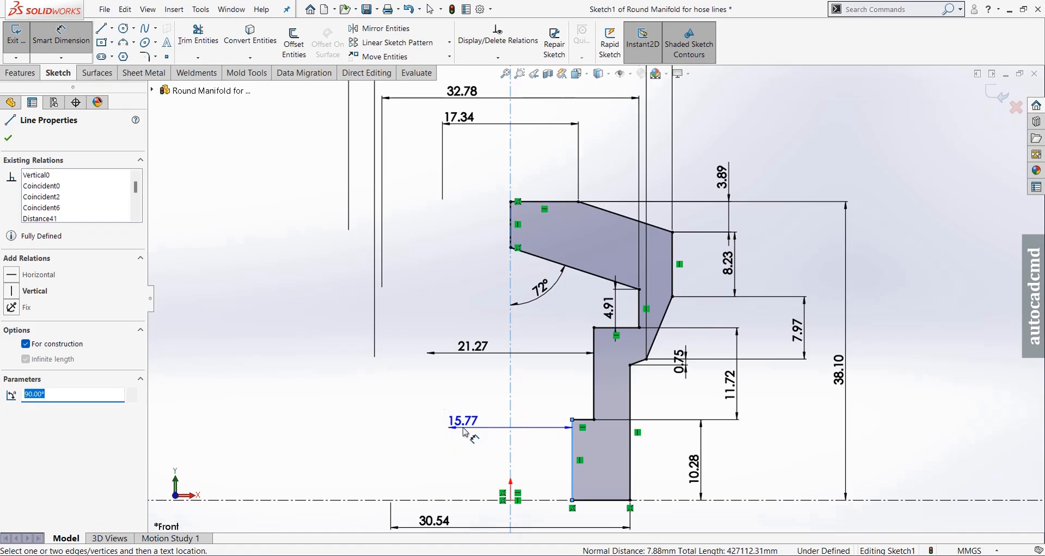
pyautogui.click(464, 433)
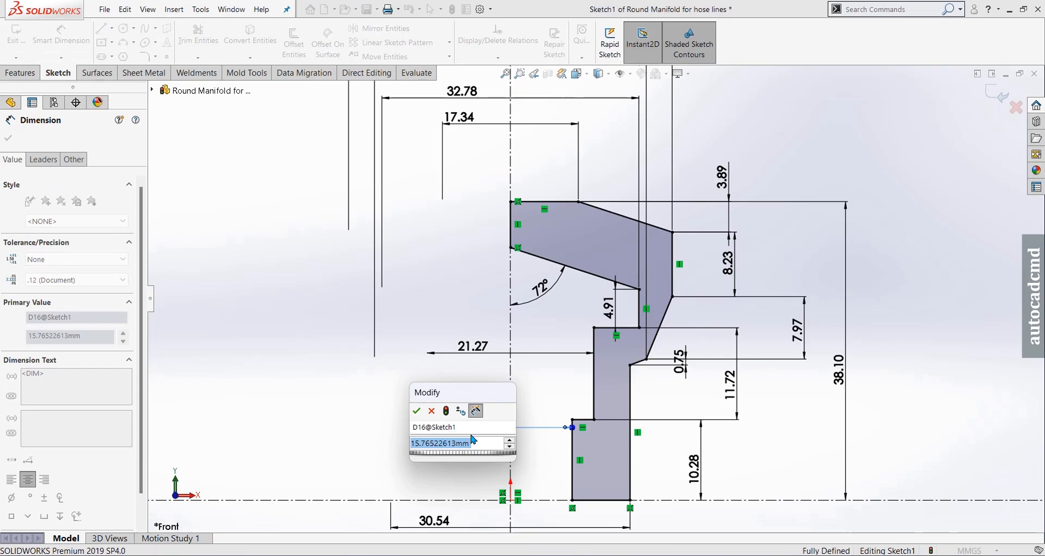
pyautogui.write('16')
pyautogui.press('Return')
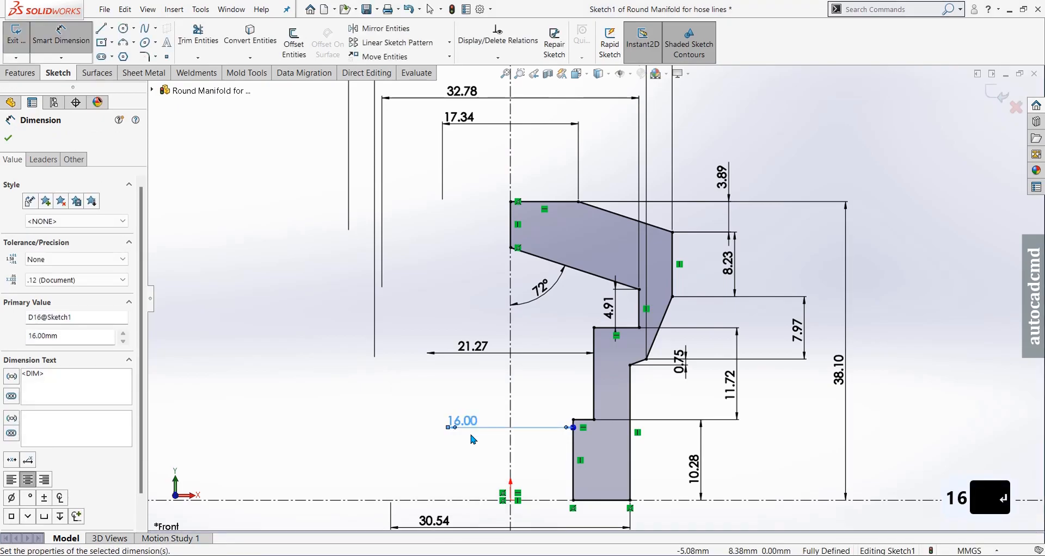
pyautogui.scroll(3, 588, 460)
pyautogui.scroll(-2, 593, 354)
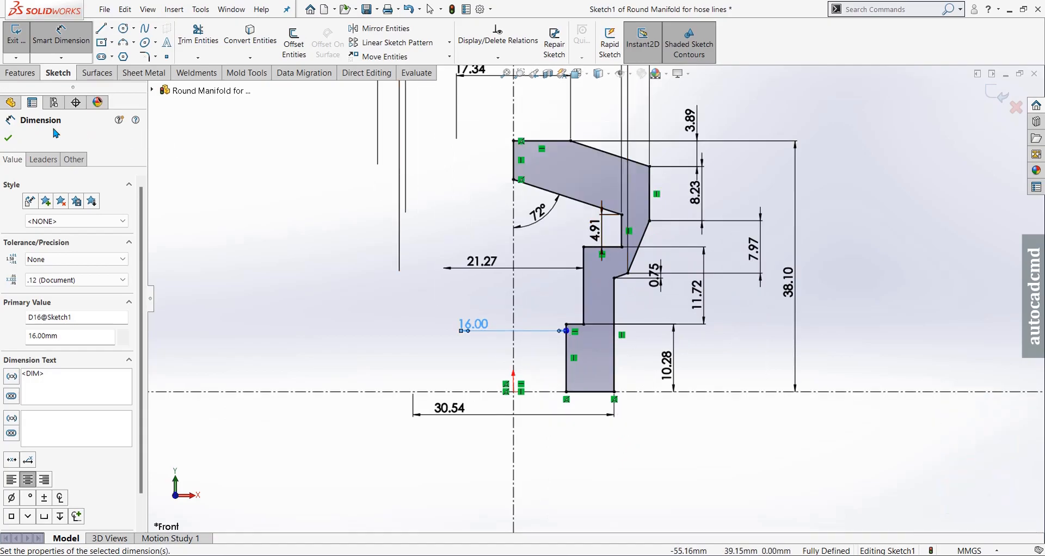
pyautogui.click(11, 139)
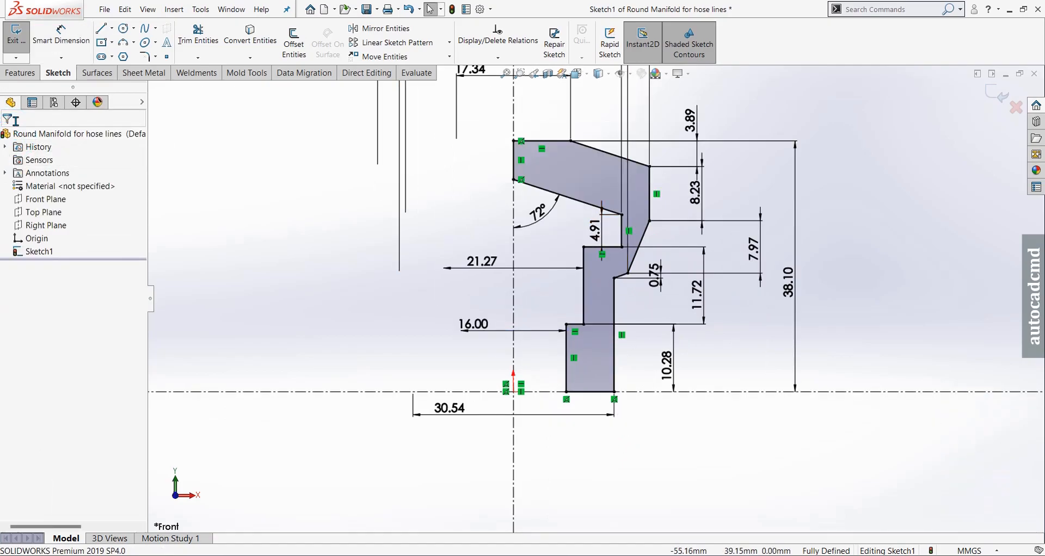
# - Revolve the finished half-profile 360 degrees about the vertical centerline into a solid body
pyautogui.click(21, 74)
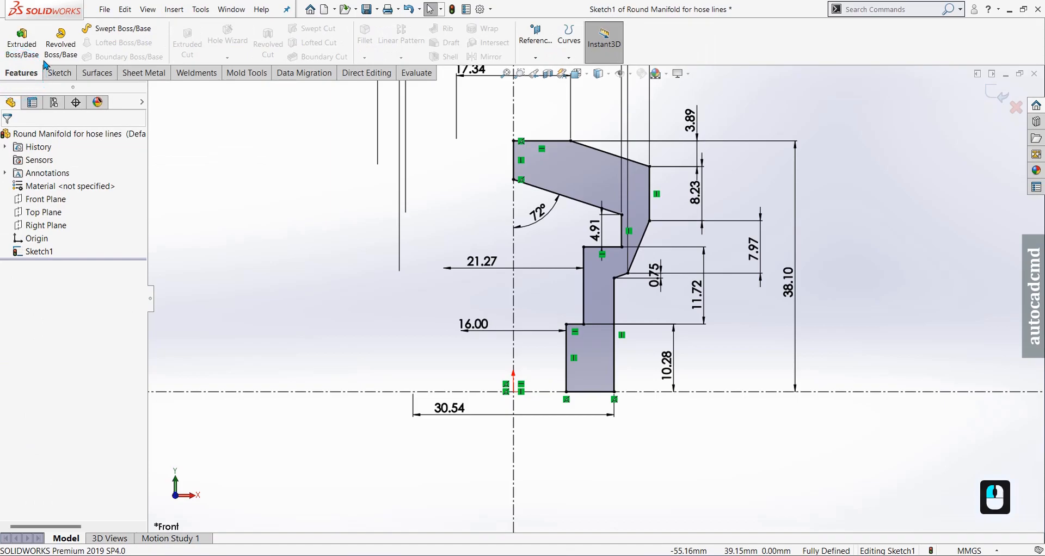
pyautogui.click(59, 39)
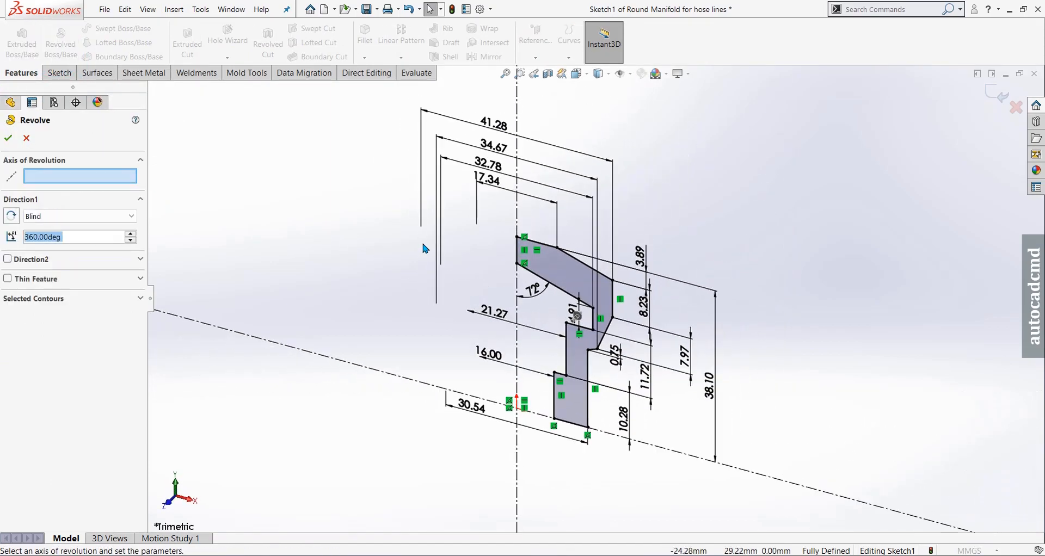
pyautogui.click(517, 219)
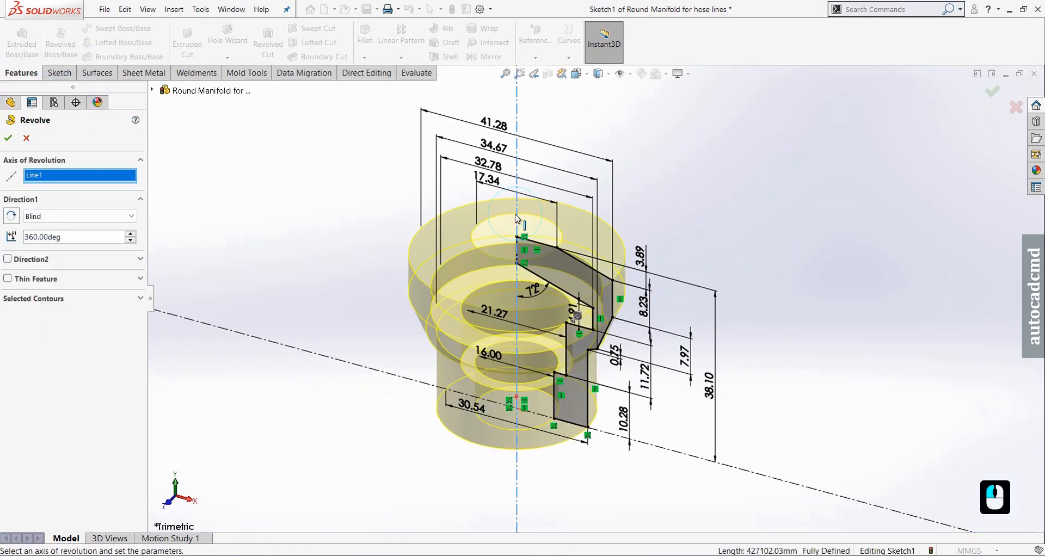
pyautogui.rightClick(516, 215)
pyautogui.click(730, 252)
# - Start a sketch on the Right Plane and show the body in section view cut at the Right Plane
pyautogui.moveTo(536, 343); pyautogui.dragTo(378, 338, button='middle')
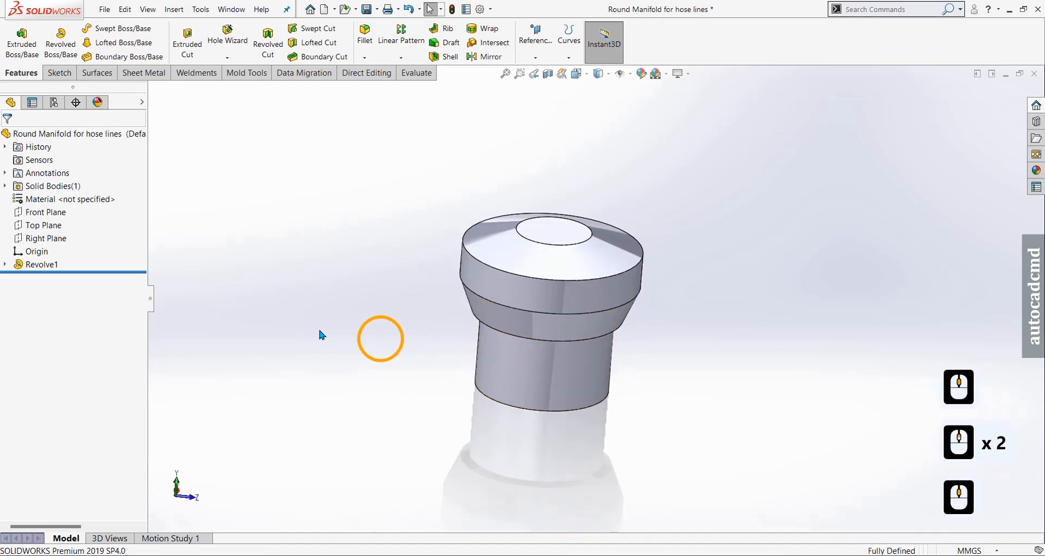
pyautogui.click(47, 240)
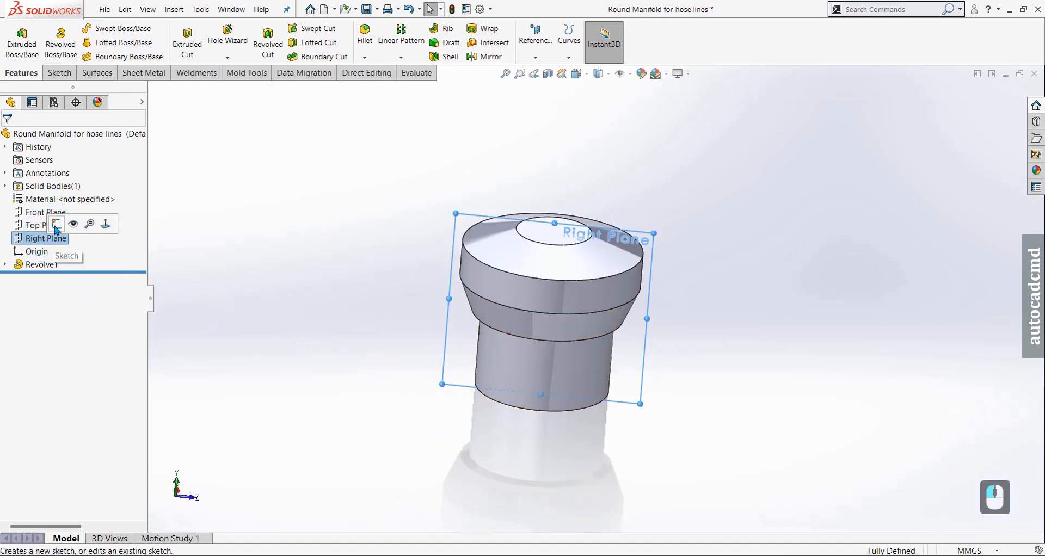
pyautogui.click(56, 224)
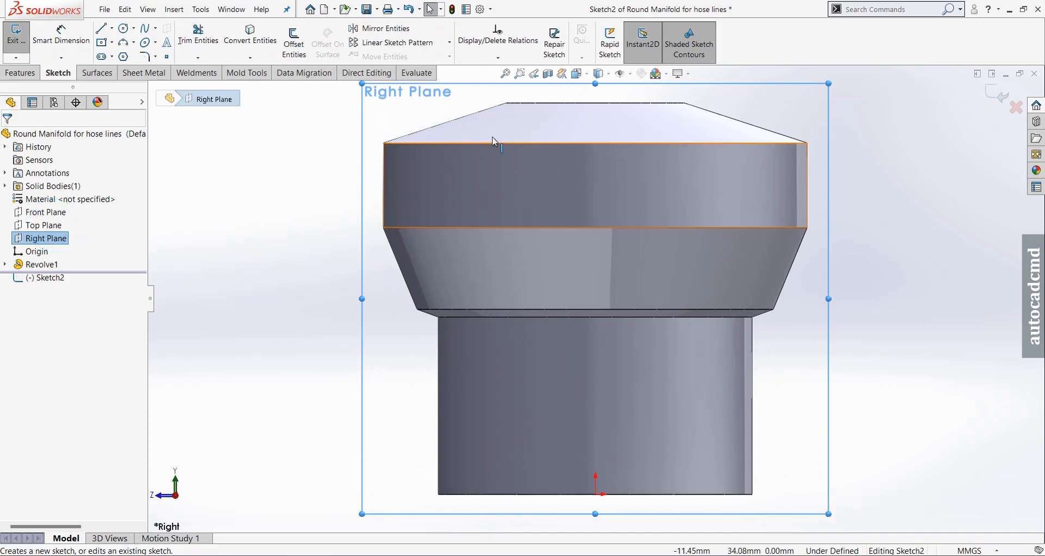
pyautogui.click(545, 75)
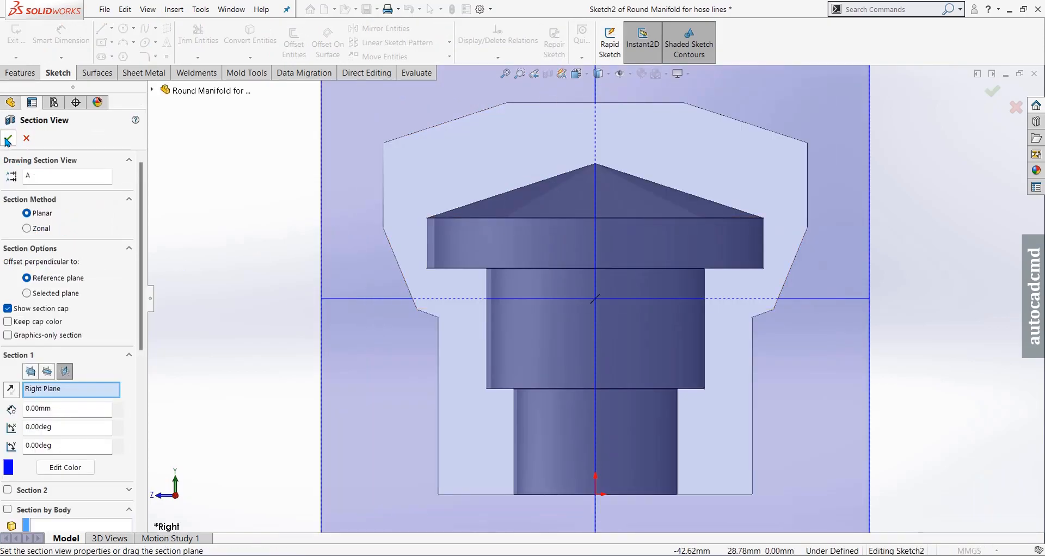
pyautogui.click(7, 140)
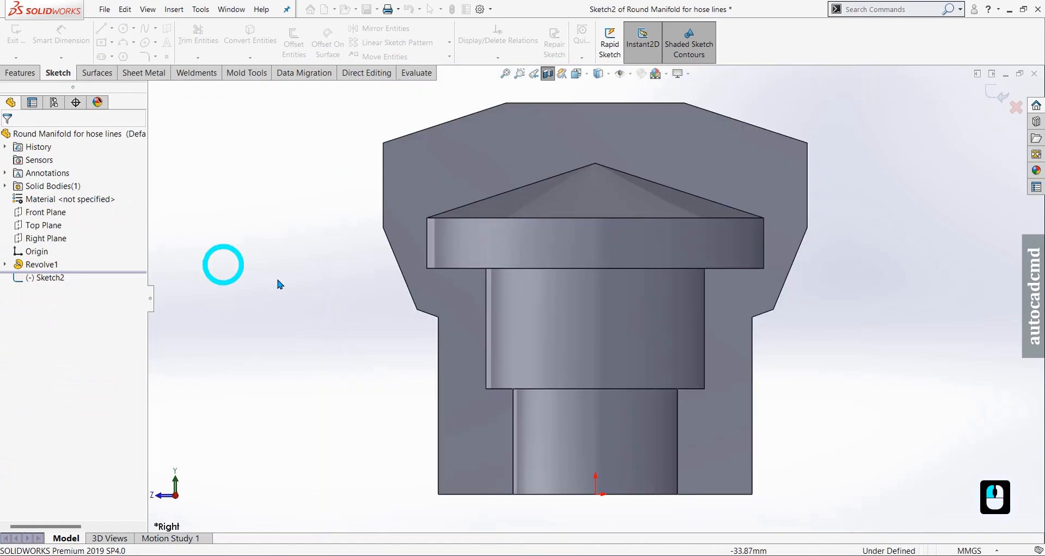
# - Draw a vertical construction line of infinite length through the origin
pyautogui.scroll(5, 370, 295)
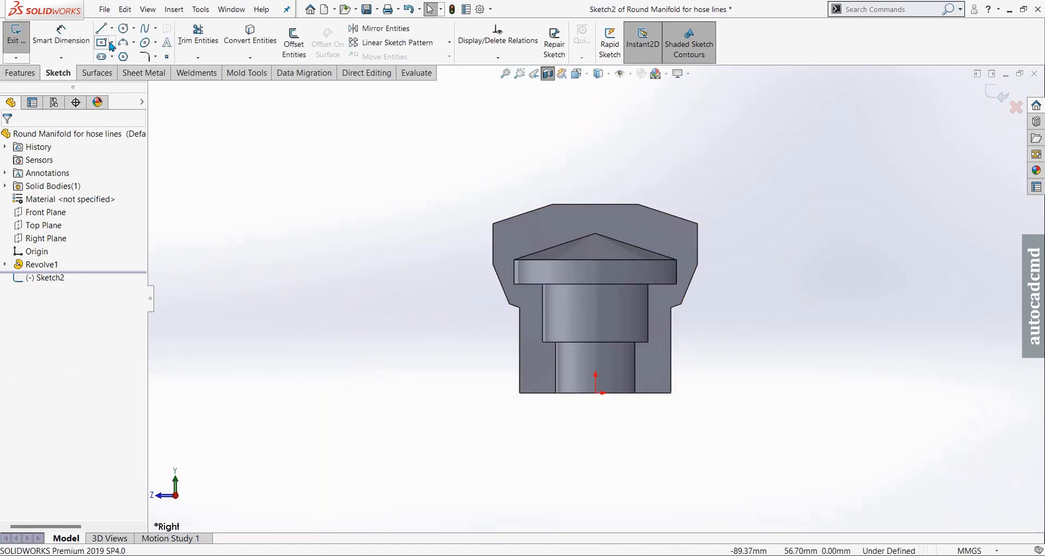
pyautogui.click(102, 29)
pyautogui.click(63, 284)
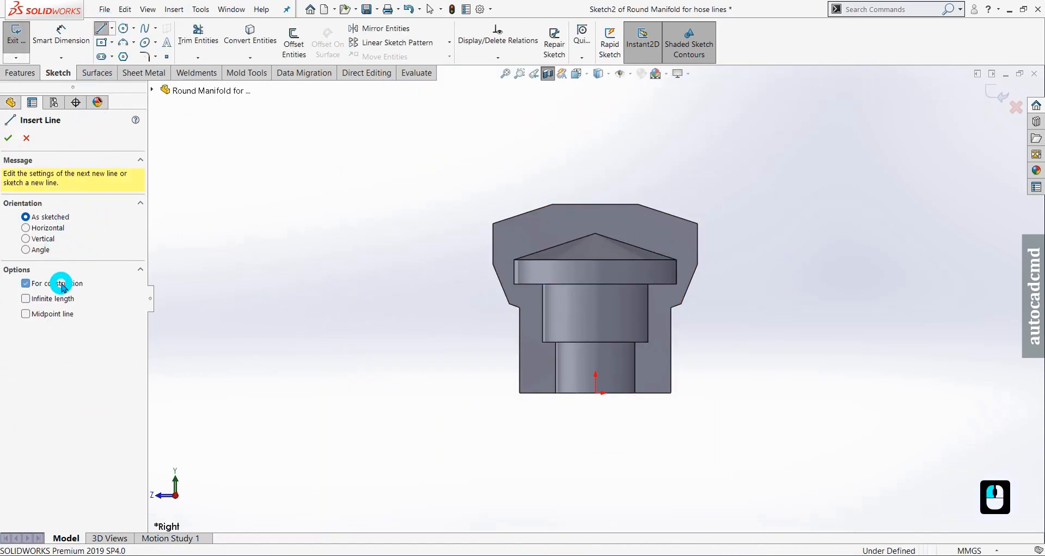
pyautogui.click(62, 301)
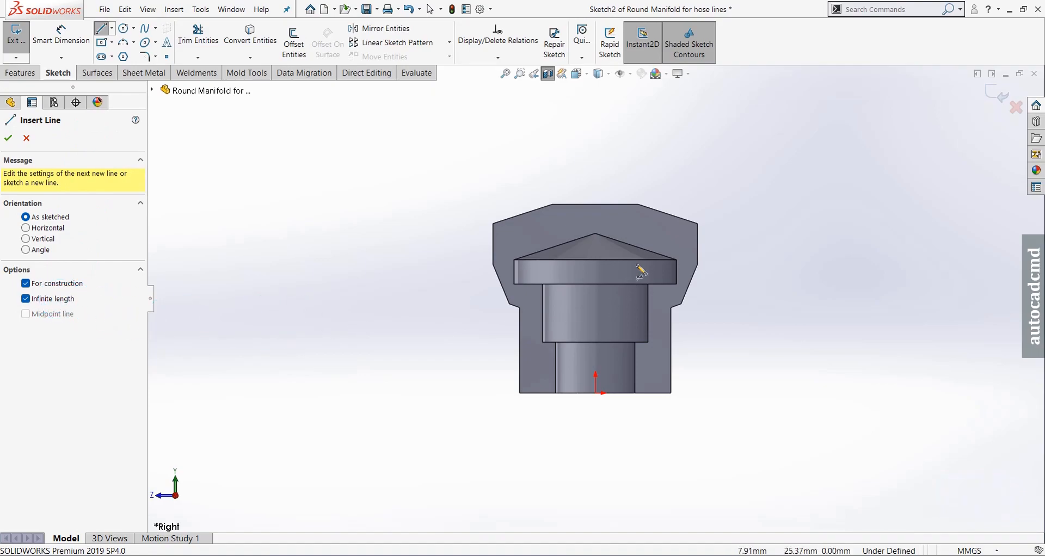
pyautogui.scroll(-2, 642, 271)
pyautogui.click(572, 456)
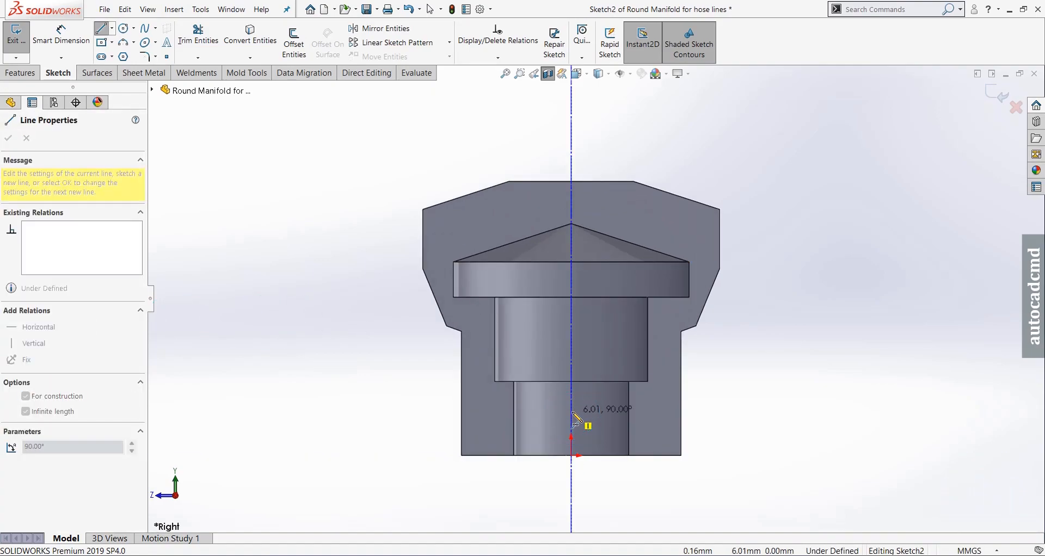
pyautogui.click(571, 419)
pyautogui.click(8, 139)
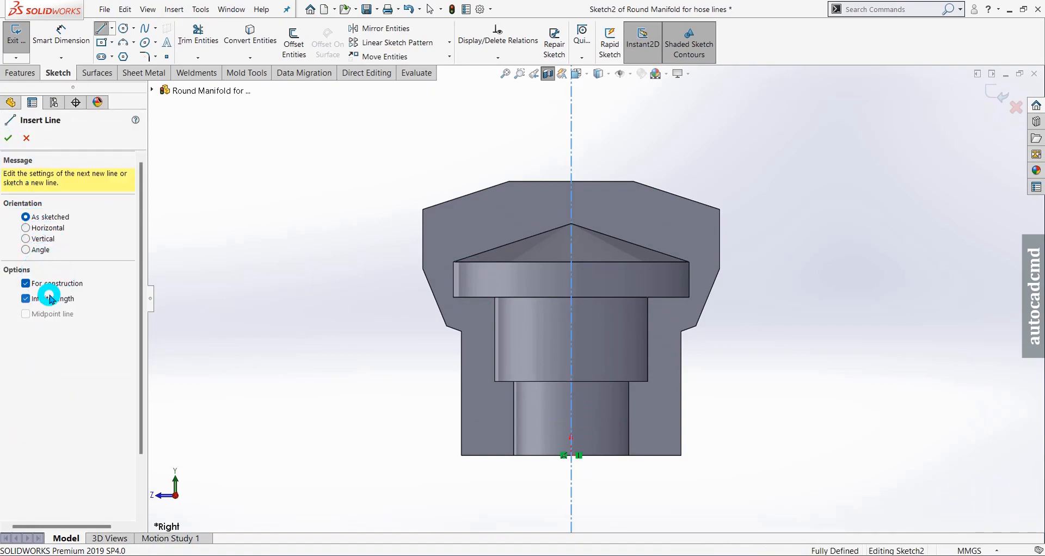
# - Draw a finite slanted construction line from outside the head's upper +Z side down into the conical cavity
pyautogui.click(26, 299)
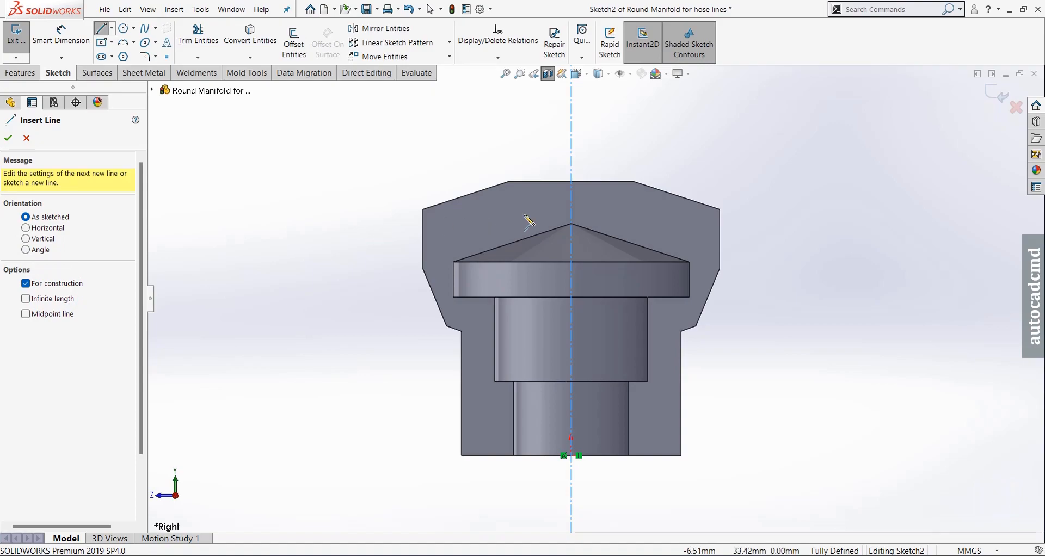
pyautogui.click(459, 147)
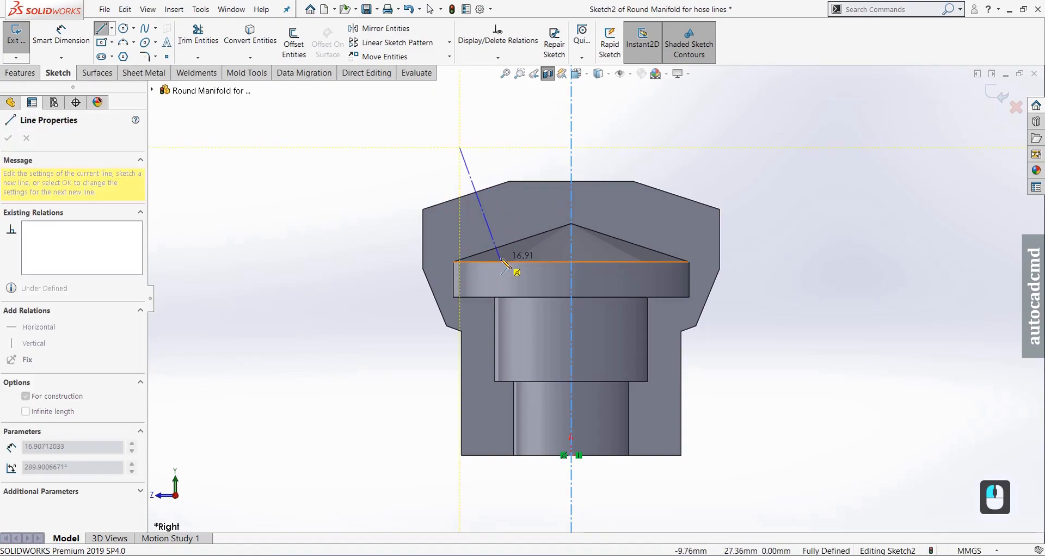
pyautogui.click(510, 254)
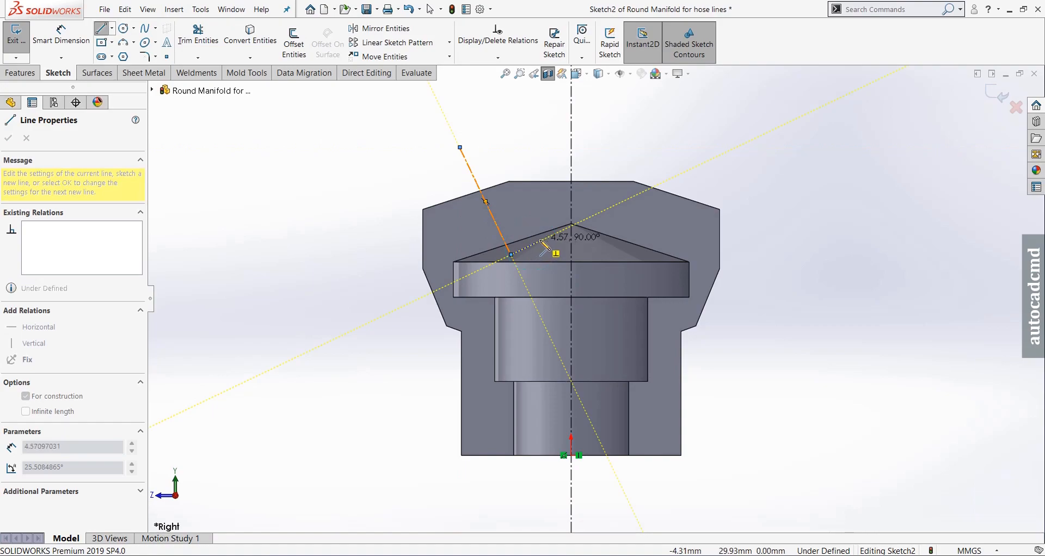
pyautogui.press('Escape')
# - Draw a second construction line, about 36 mm long, from the cone's lower corner on the +Z side up past the head's opposite slanted face
pyautogui.press('l')
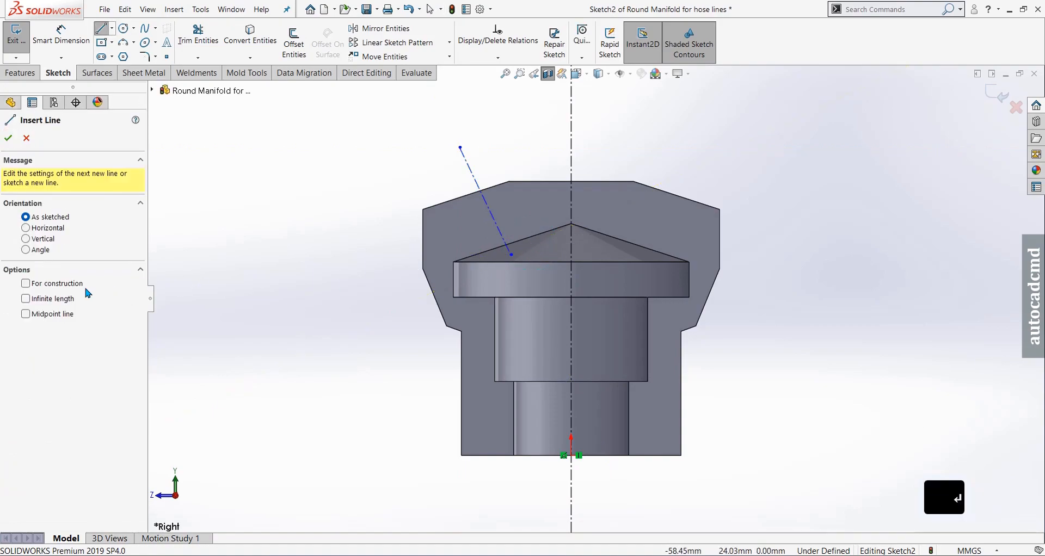
pyautogui.click(67, 285)
pyautogui.click(511, 255)
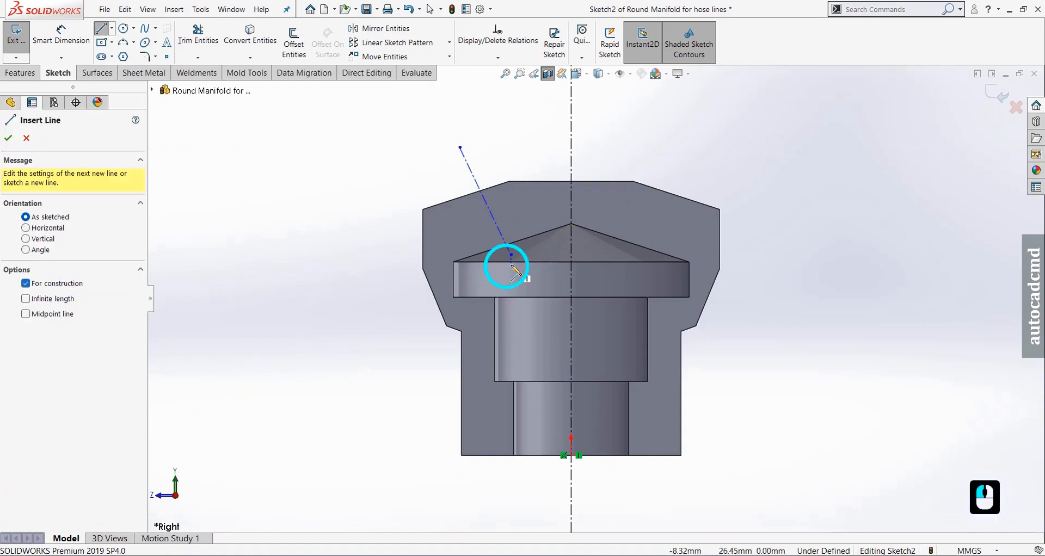
pyautogui.click(454, 263)
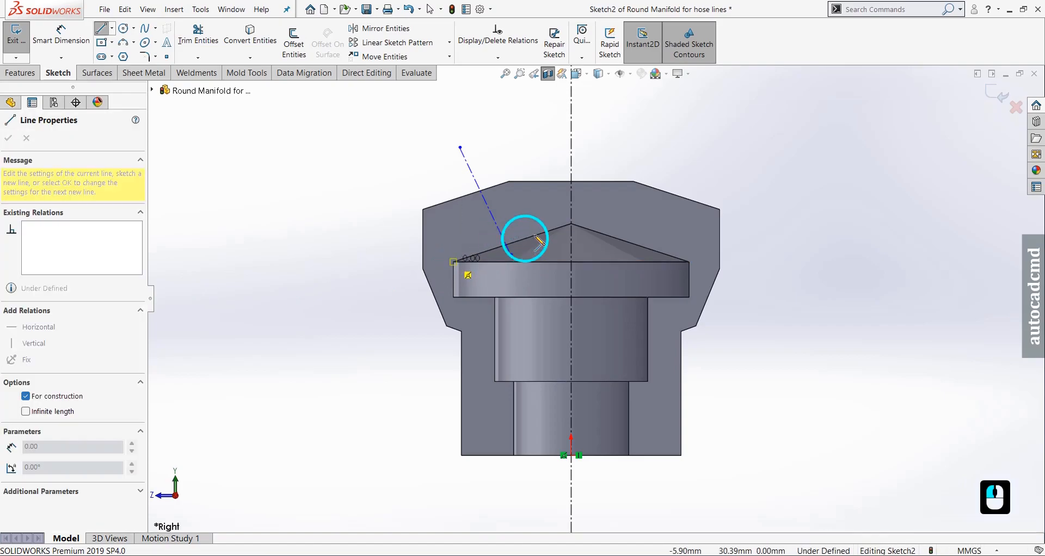
pyautogui.click(697, 173)
pyautogui.press('Escape')
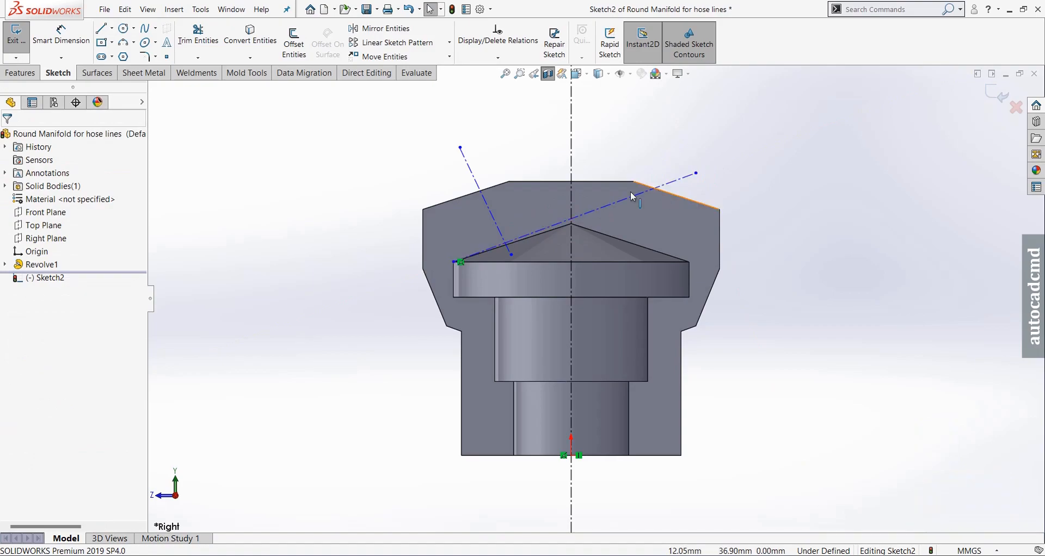
# - Add a driven vertical dimension between the long slanted construction line's lower endpoint and the head cavity's bottom edge
pyautogui.click(61, 36)
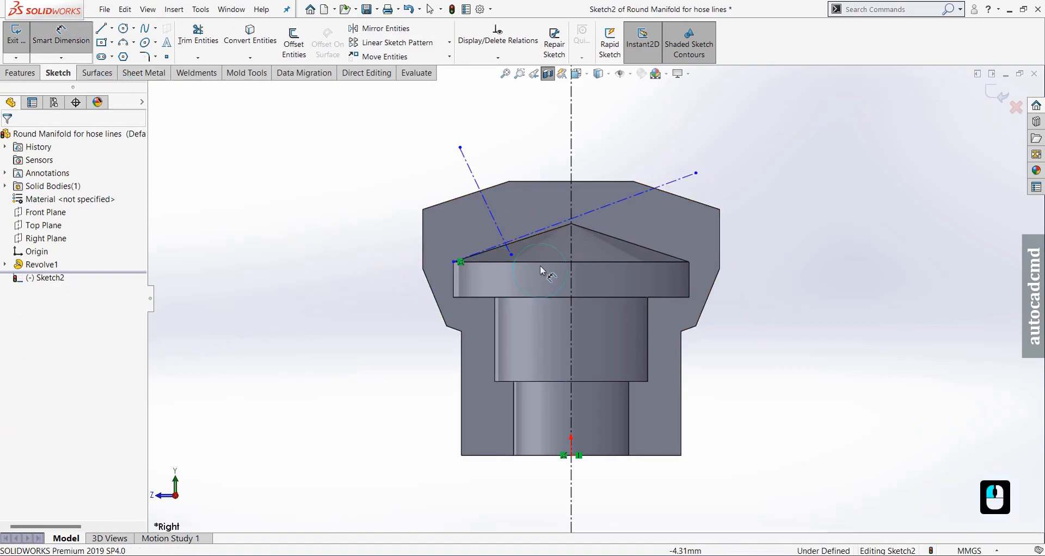
pyautogui.scroll(-2, 540, 266)
pyautogui.click(439, 264)
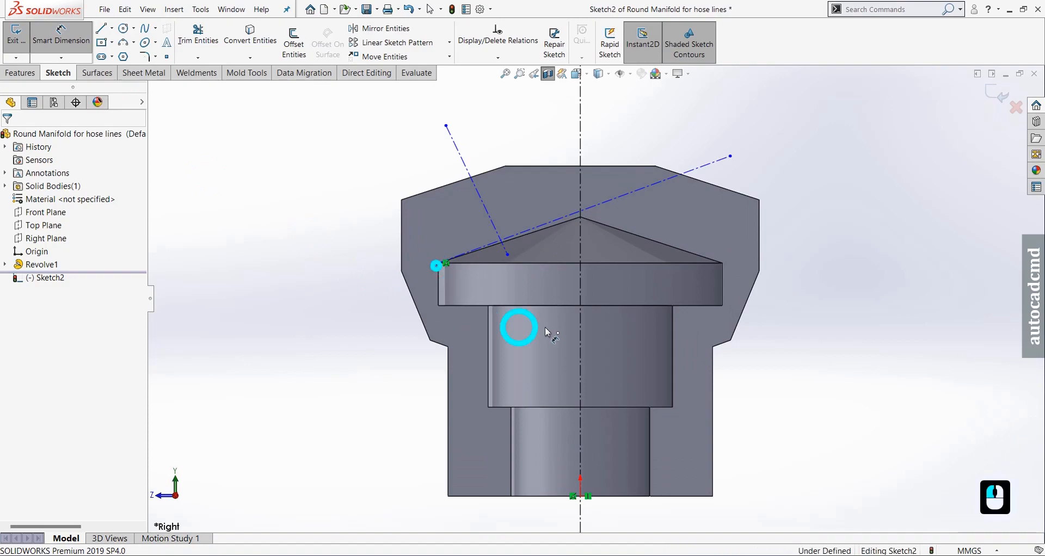
pyautogui.click(552, 307)
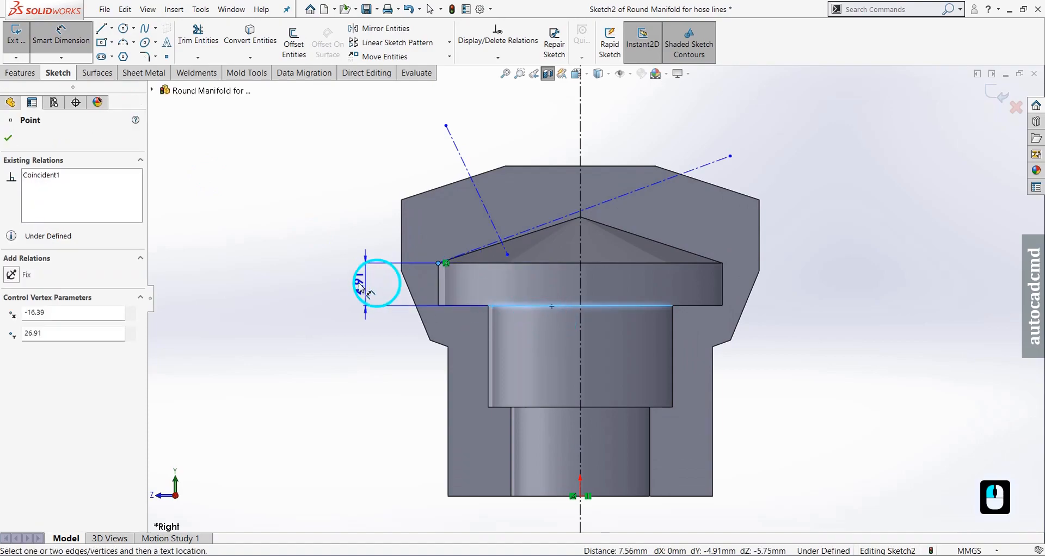
pyautogui.click(344, 287)
pyautogui.click(598, 280)
# - Dimension the angle between the long slanted construction line and the vertical centerline and set it to 144/2 degrees
pyautogui.click(561, 220)
pyautogui.click(580, 245)
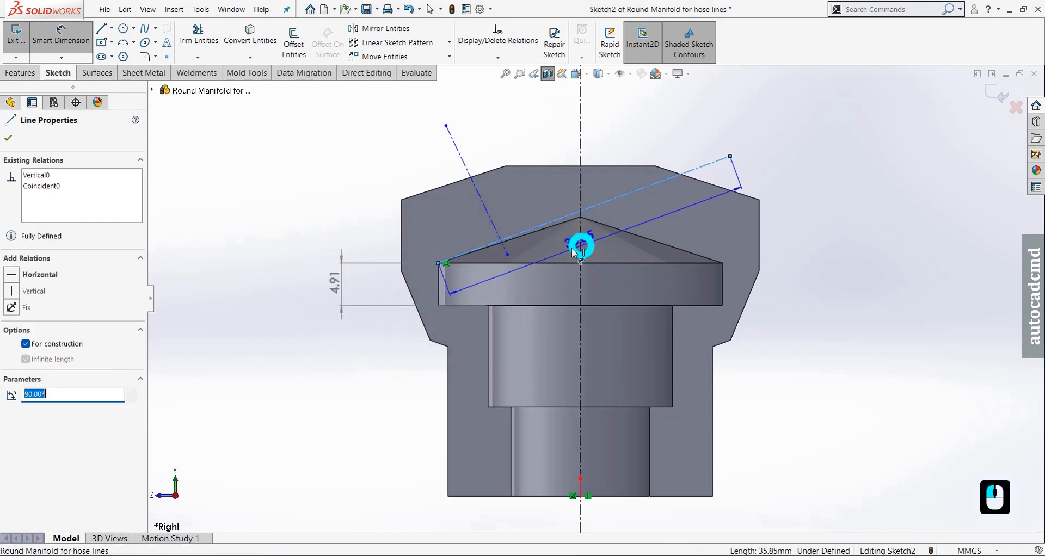
pyautogui.click(560, 250)
pyautogui.write('14')
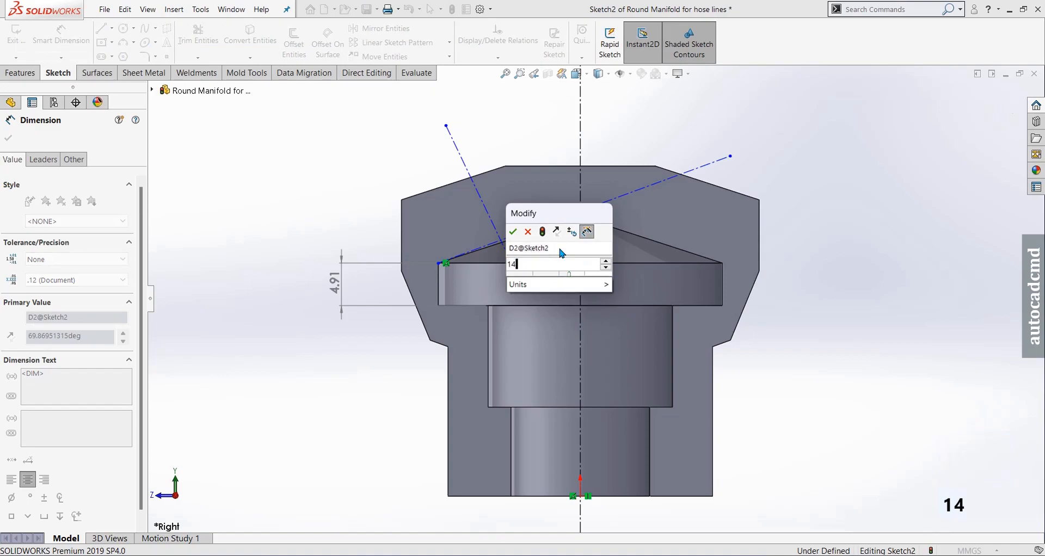
pyautogui.write('4/2')
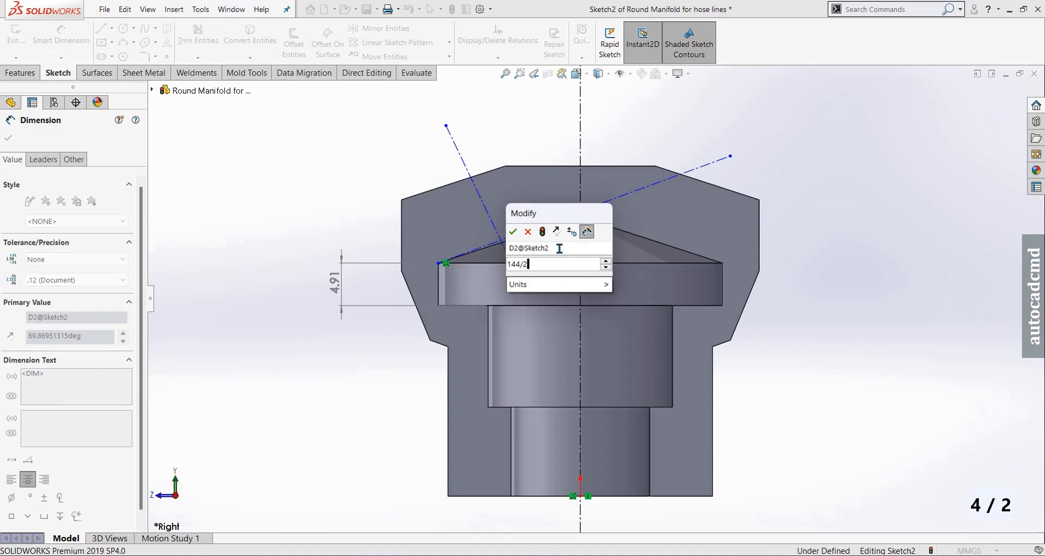
pyautogui.press('Return')
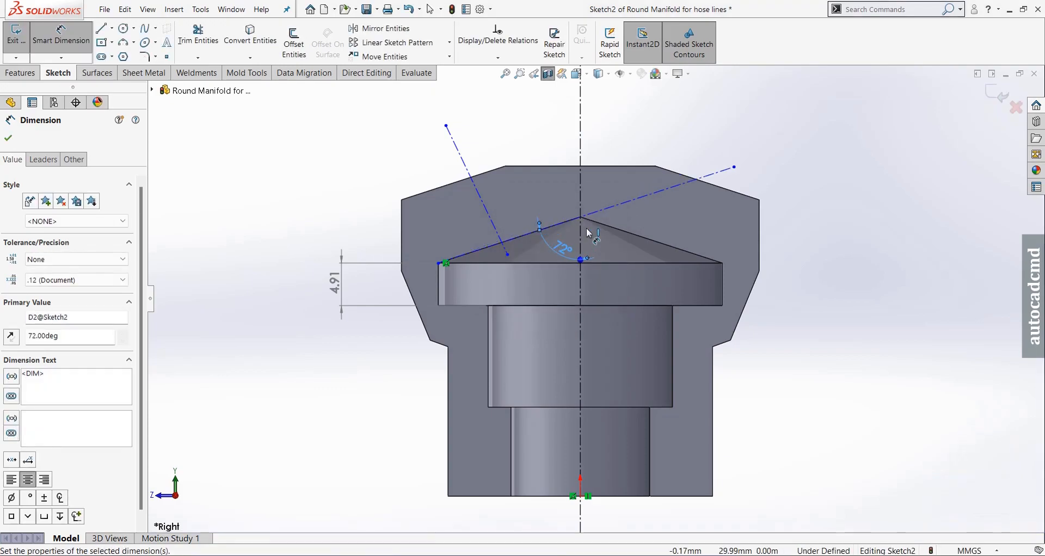
# - Add a 32.78 mm diameter-style dimension from the long slanted construction line's lower endpoint across the vertical centerline
pyautogui.scroll(-2, 562, 233)
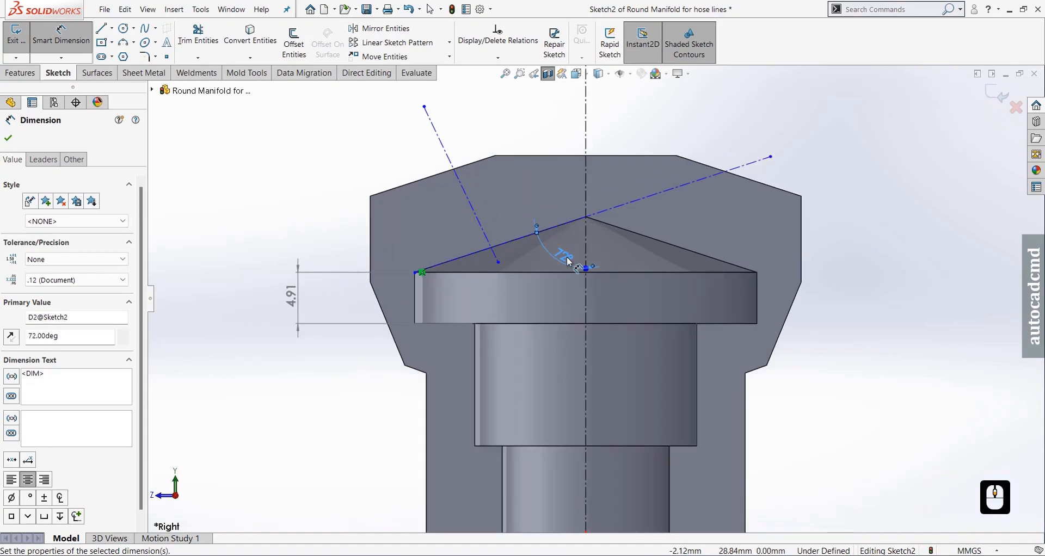
pyautogui.click(586, 290)
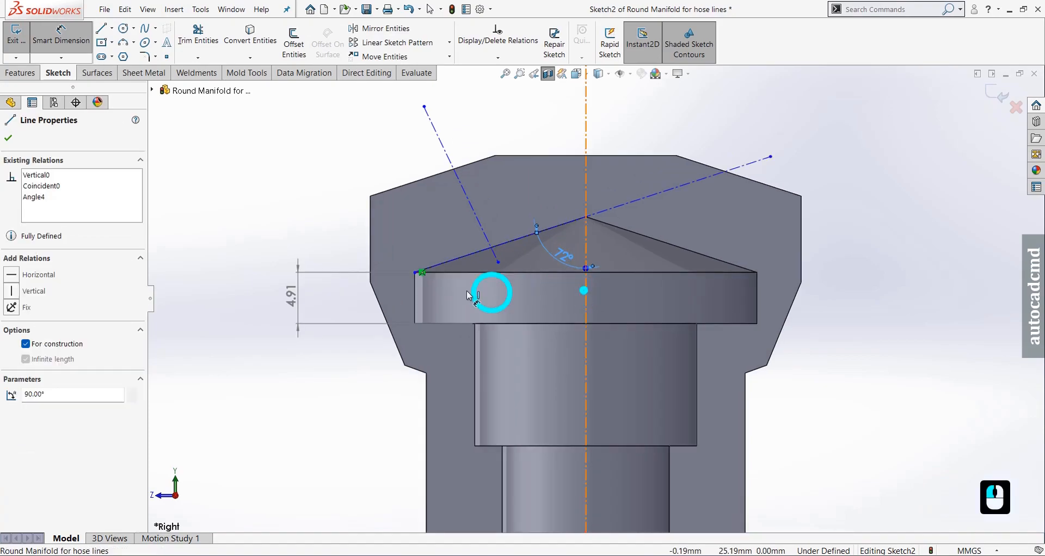
pyautogui.click(416, 273)
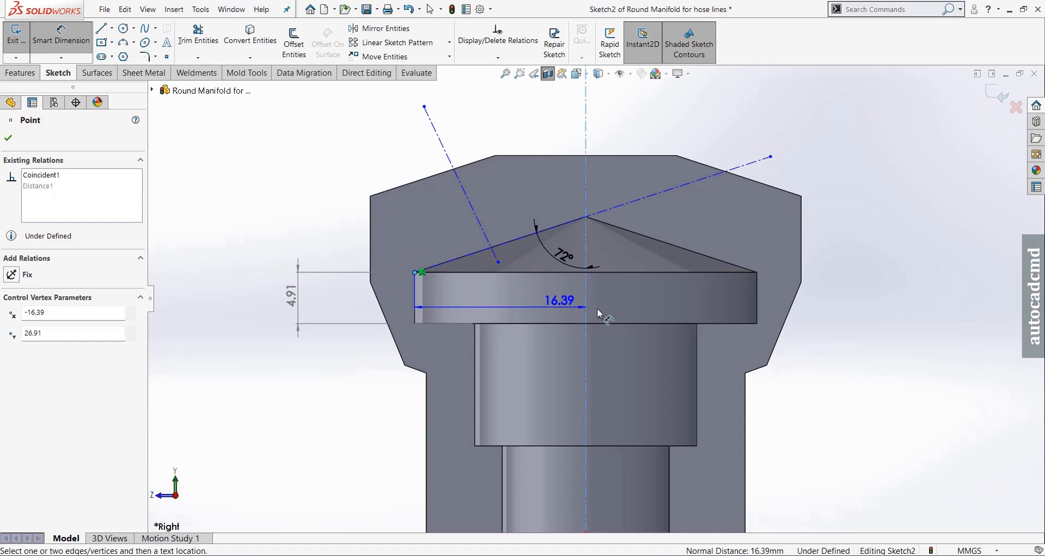
pyautogui.click(634, 311)
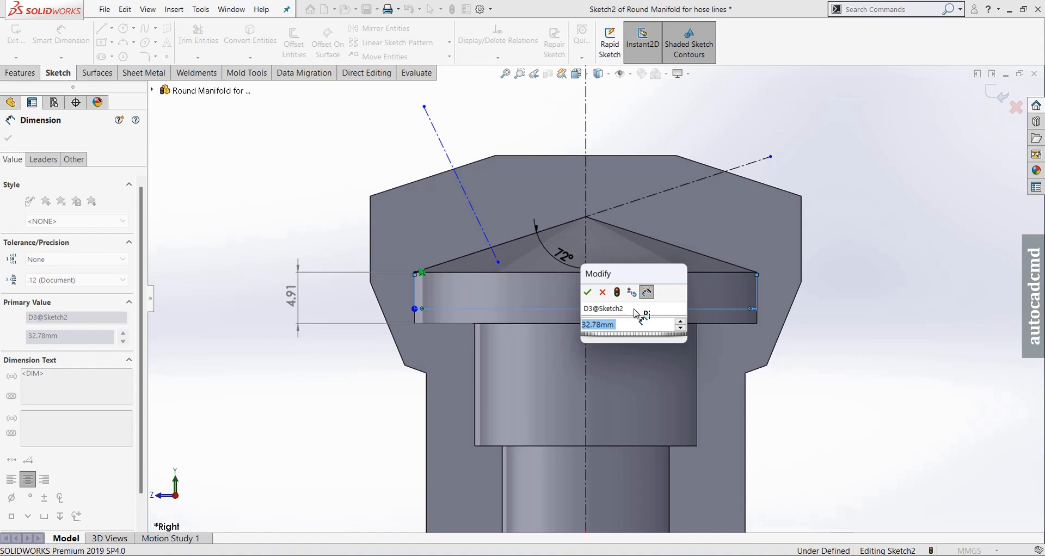
pyautogui.write('32.')
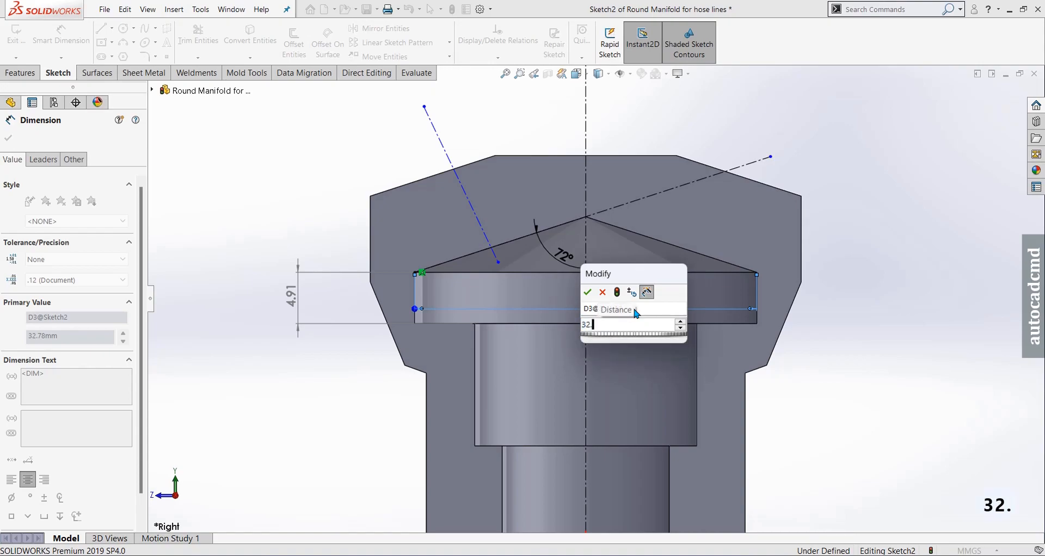
pyautogui.write('78')
pyautogui.press('Return')
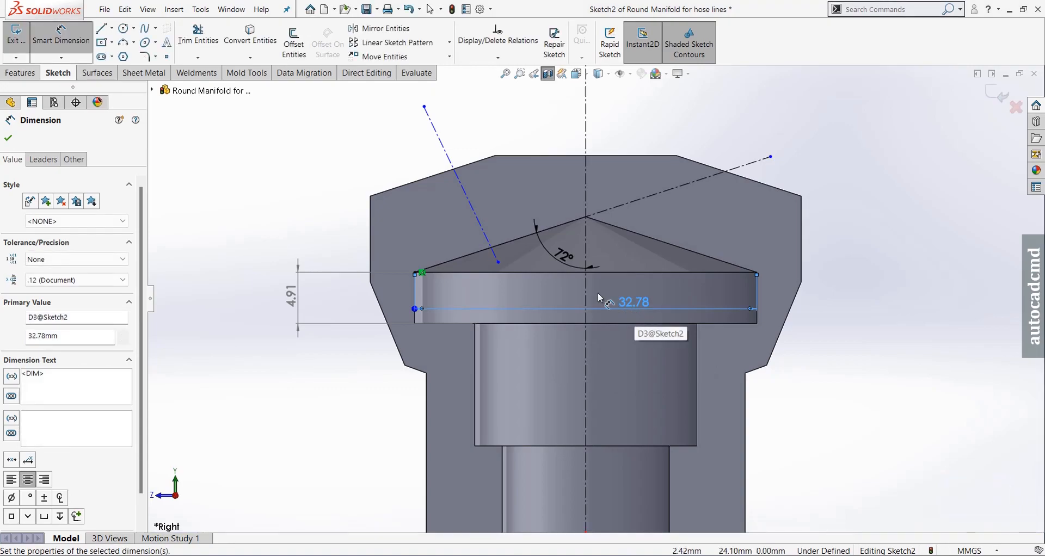
# - Dimension the angle between the short slanted construction line and the vertical centerline and set it to 17.16 degrees
pyautogui.click(476, 216)
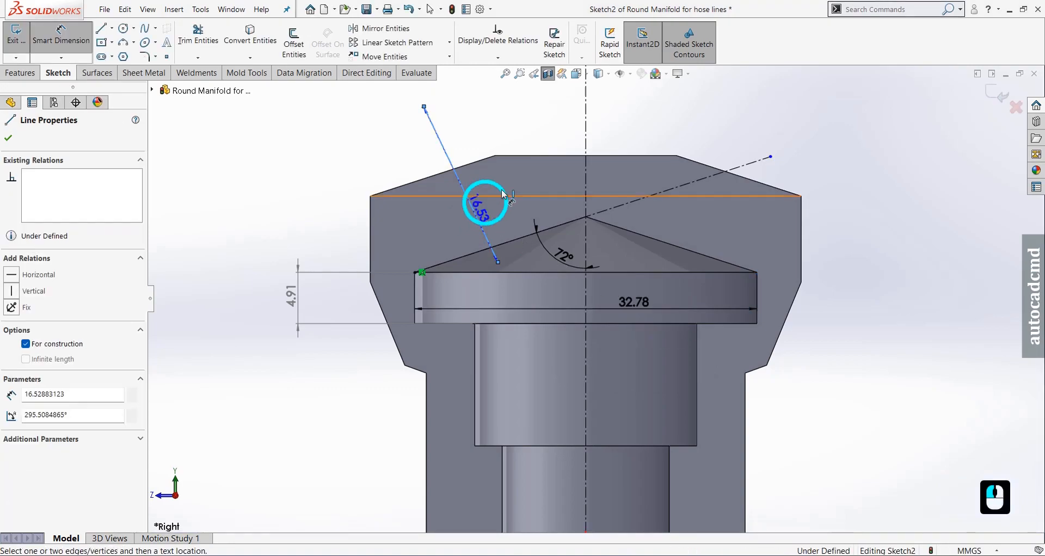
pyautogui.click(585, 124)
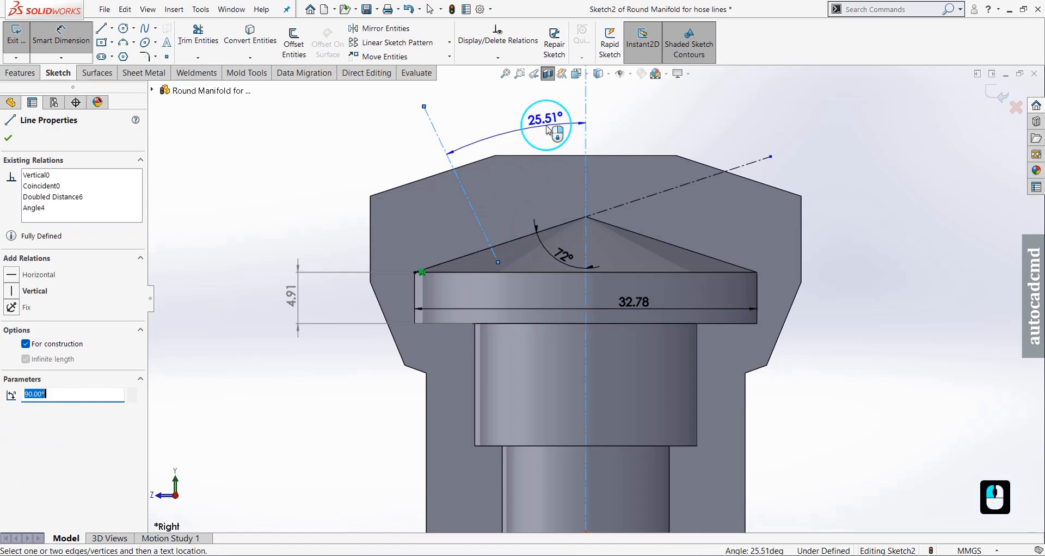
pyautogui.doubleClick(570, 127)
pyautogui.write('1')
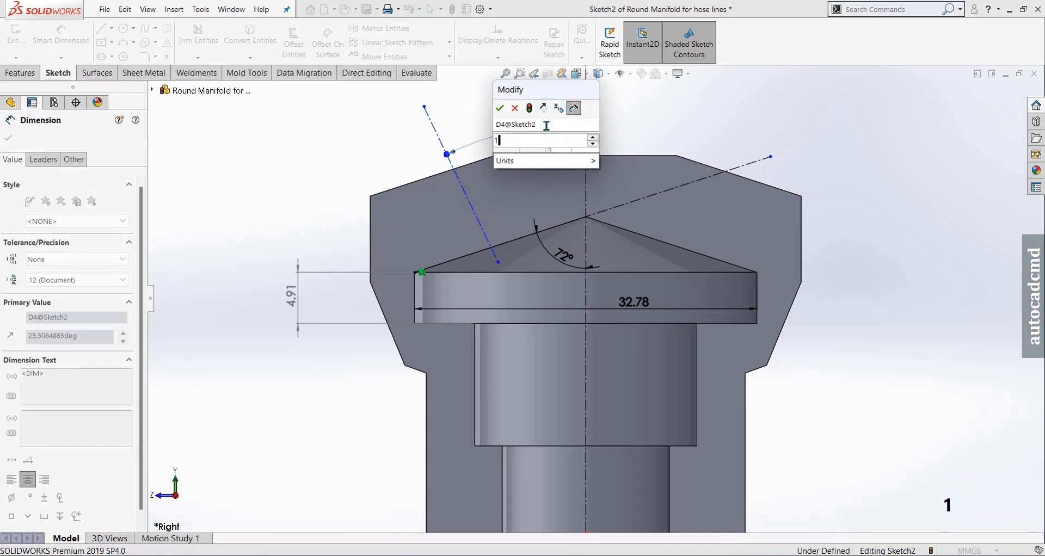
pyautogui.write('7.16')
pyautogui.press('Return')
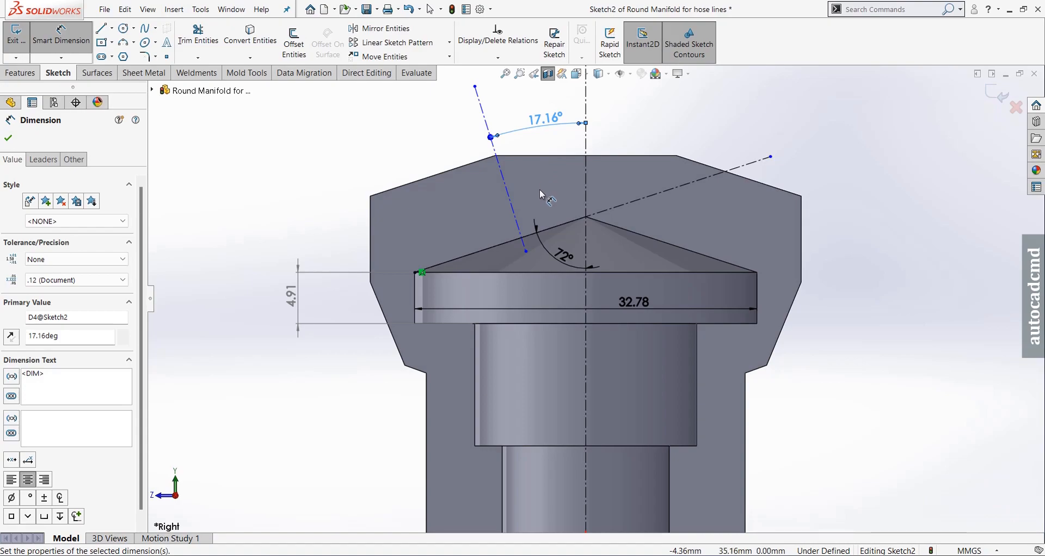
# - Set the horizontal distance from the short slanted line's lower endpoint to the vertical centerline to 10.27 mm
pyautogui.click(526, 253)
pyautogui.click(587, 166)
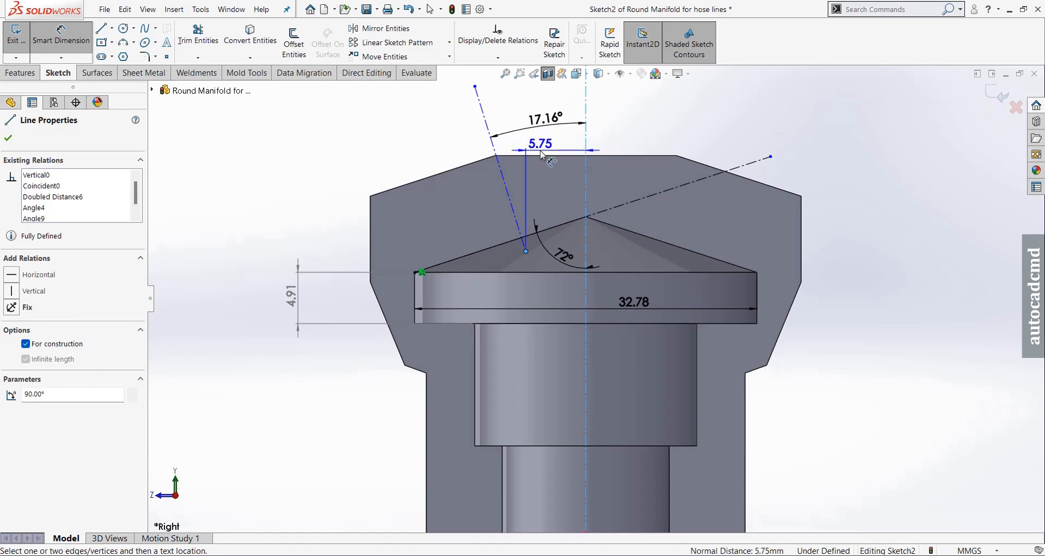
pyautogui.click(542, 154)
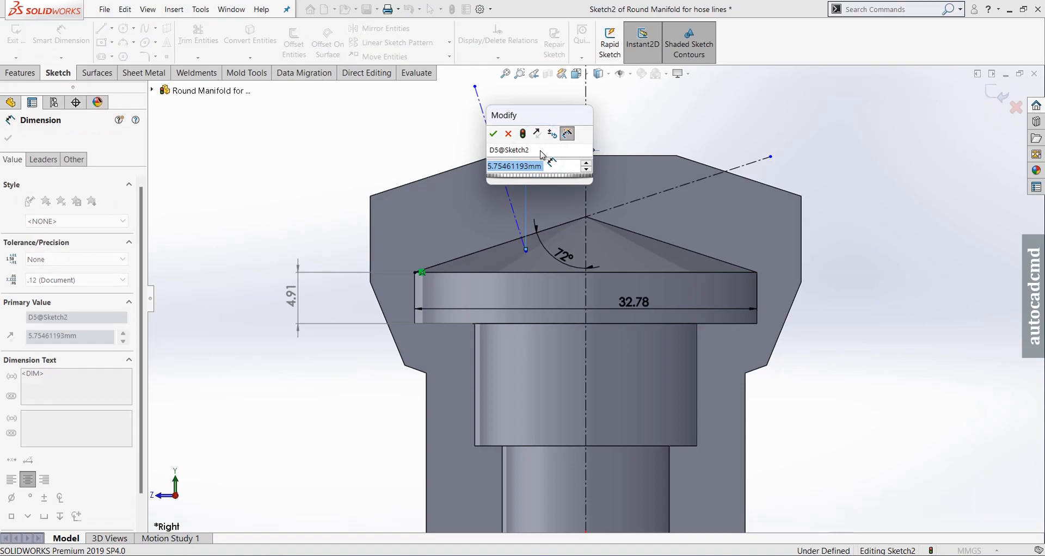
pyautogui.write('10.27')
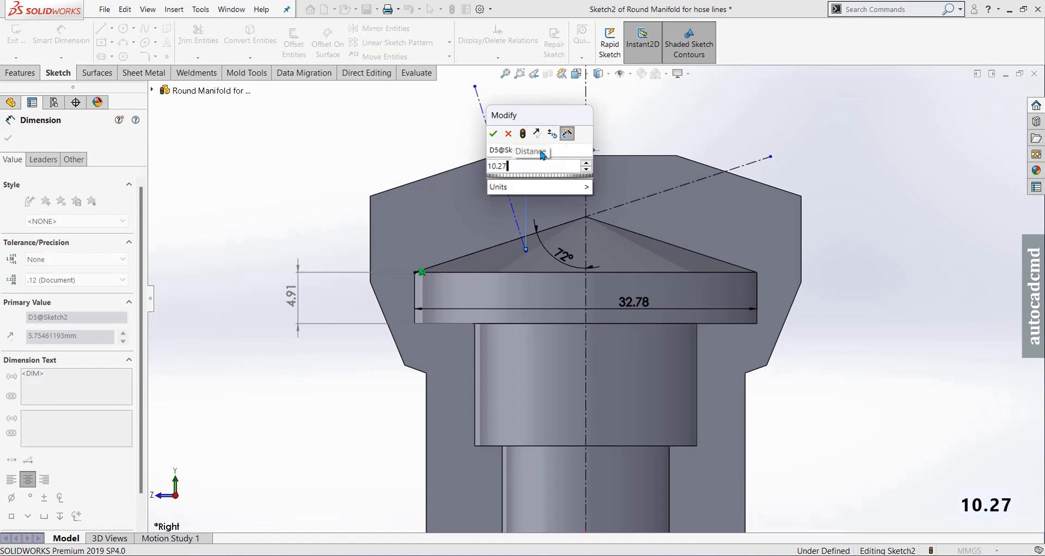
pyautogui.press('Return')
pyautogui.scroll(-1, 531, 214)
pyautogui.press('Escape')
pyautogui.press('Escape')
# - Make the short slanted line's lower endpoint coincident with the long slanted construction line
pyautogui.scroll(-4, 474, 265)
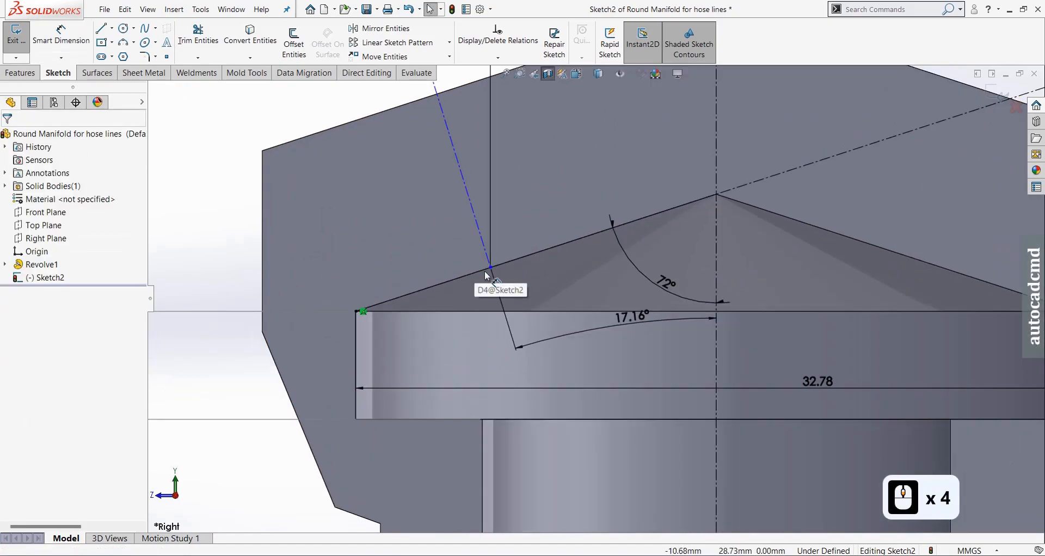
pyautogui.click(490, 273)
pyautogui.keyDown('ctrl'); pyautogui.click(478, 270); pyautogui.keyUp('ctrl')
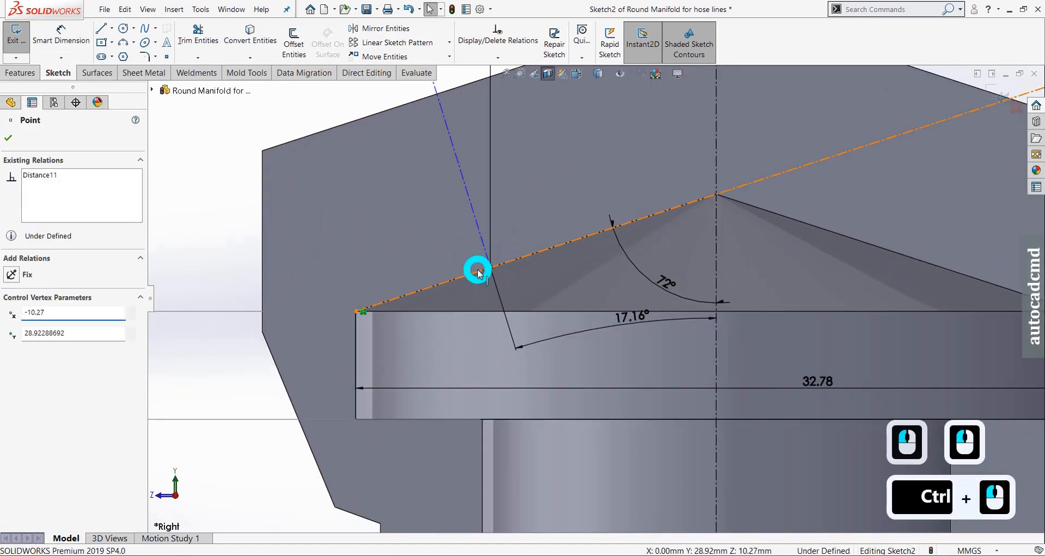
pyautogui.click(526, 226)
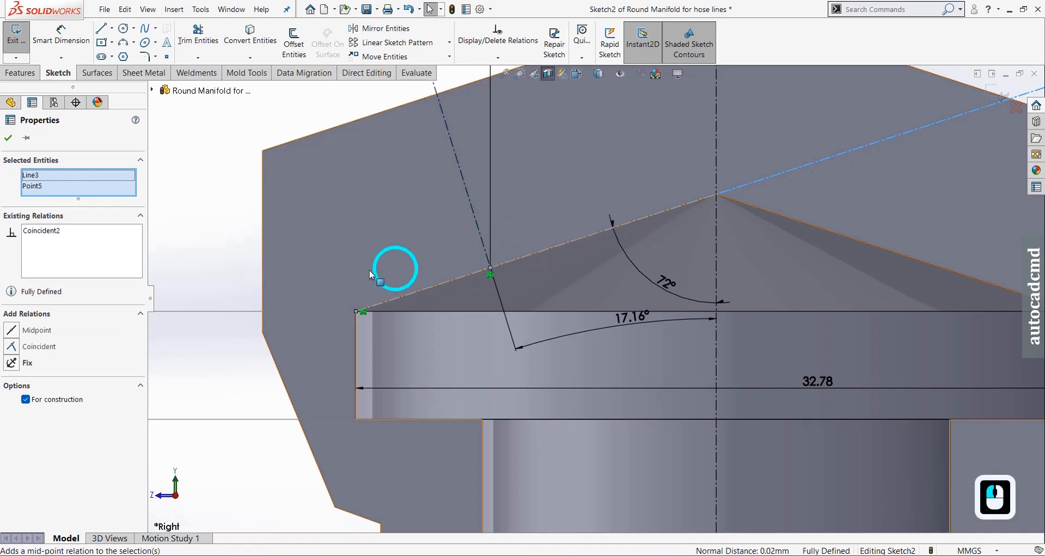
pyautogui.click(549, 273)
pyautogui.scroll(6, 550, 274)
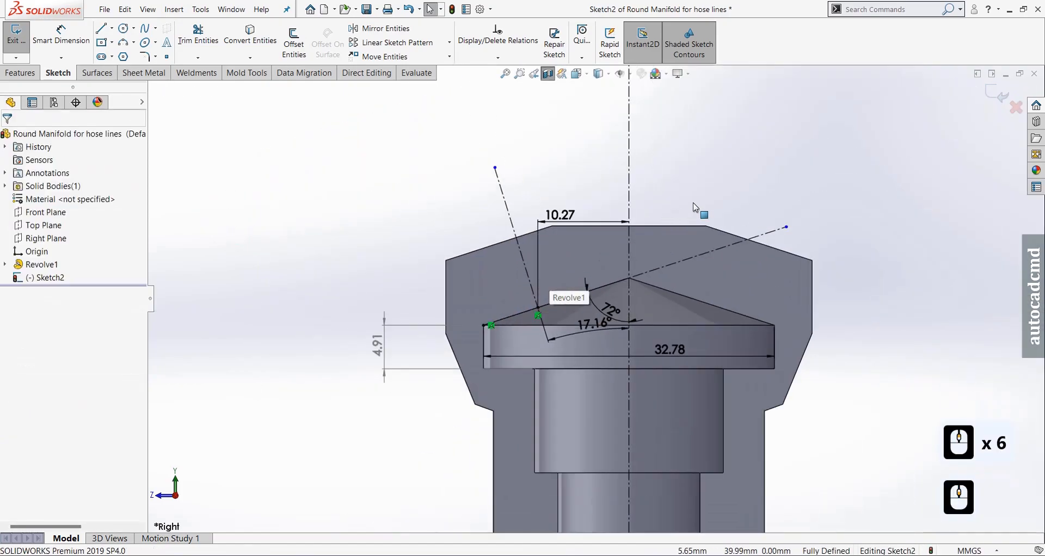
# - Draw a closed rectangular profile about 4.9 mm wide along the short slanted line, from above the head down into the cavity
pyautogui.scroll(-2, 564, 278)
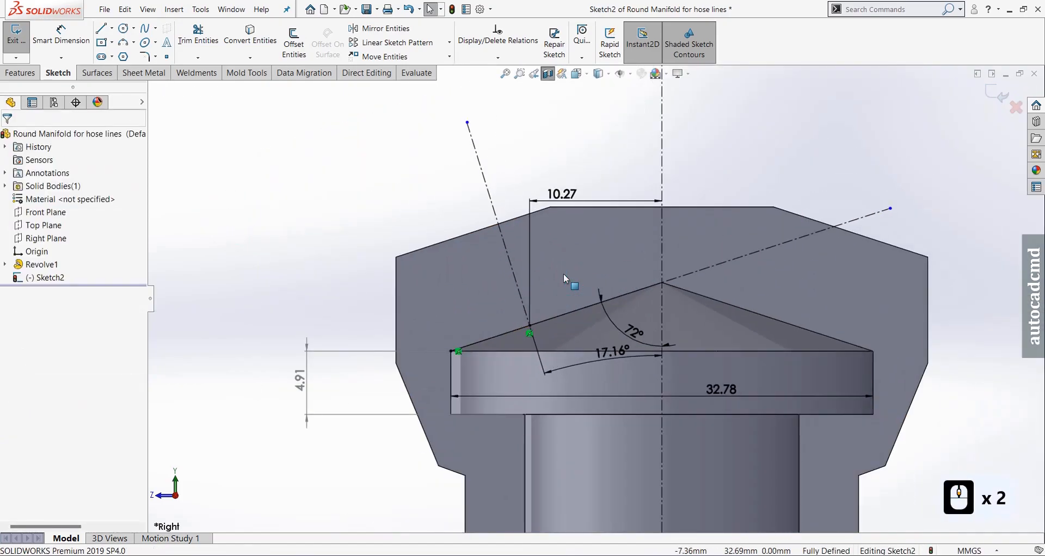
pyautogui.click(103, 30)
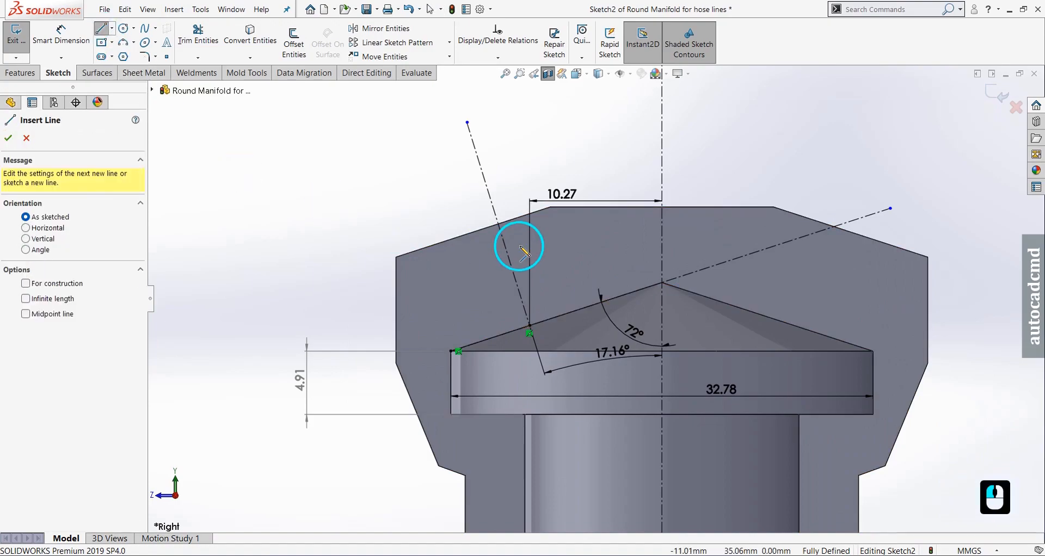
pyautogui.click(485, 179)
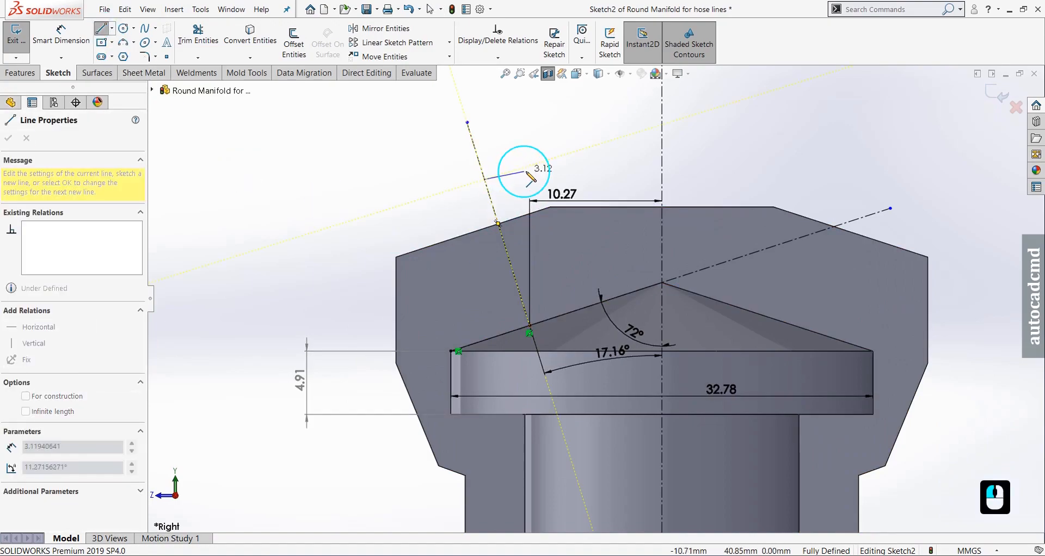
pyautogui.click(545, 159)
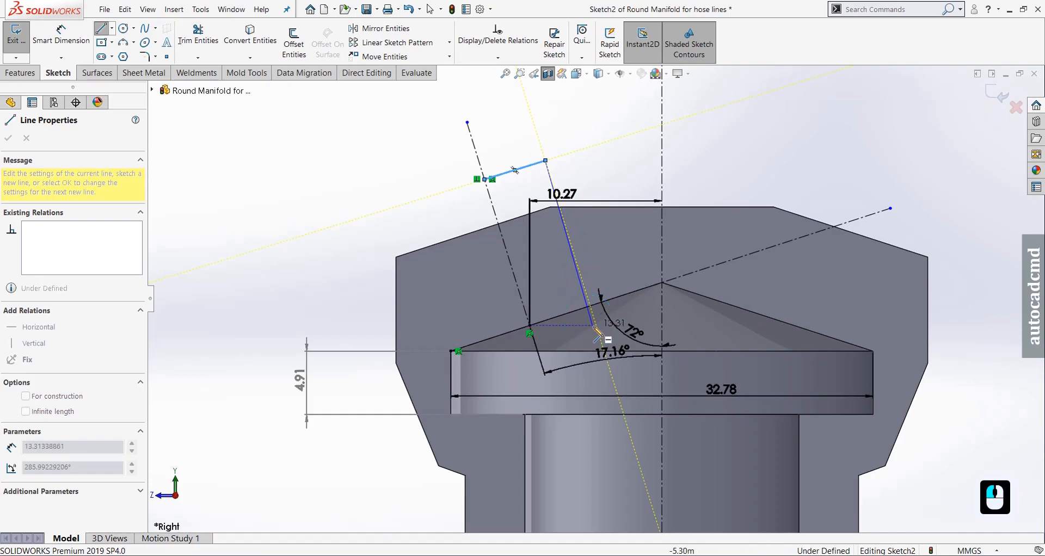
pyautogui.click(597, 331)
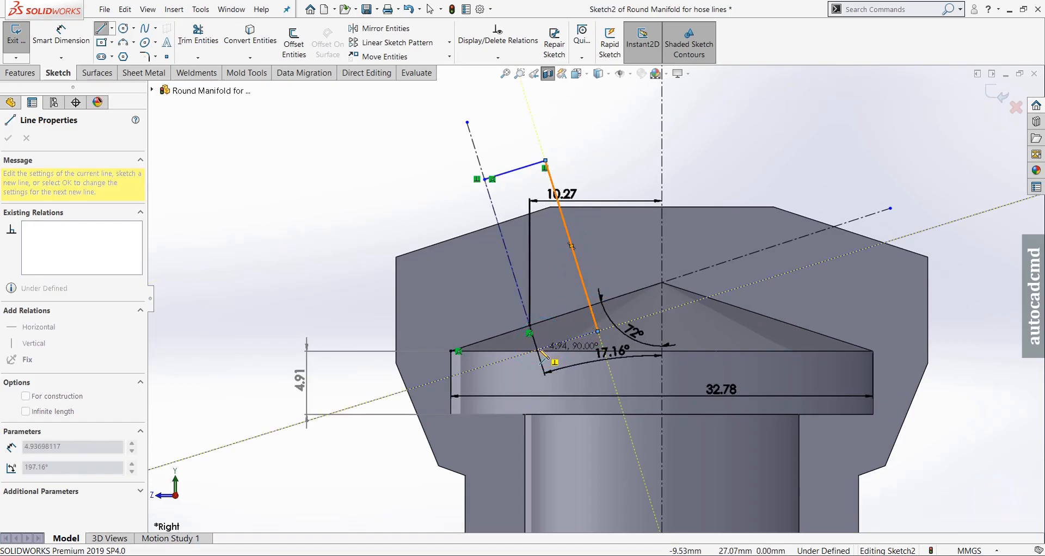
pyautogui.click(537, 349)
pyautogui.click(487, 181)
pyautogui.press('Escape')
pyautogui.press('Escape')
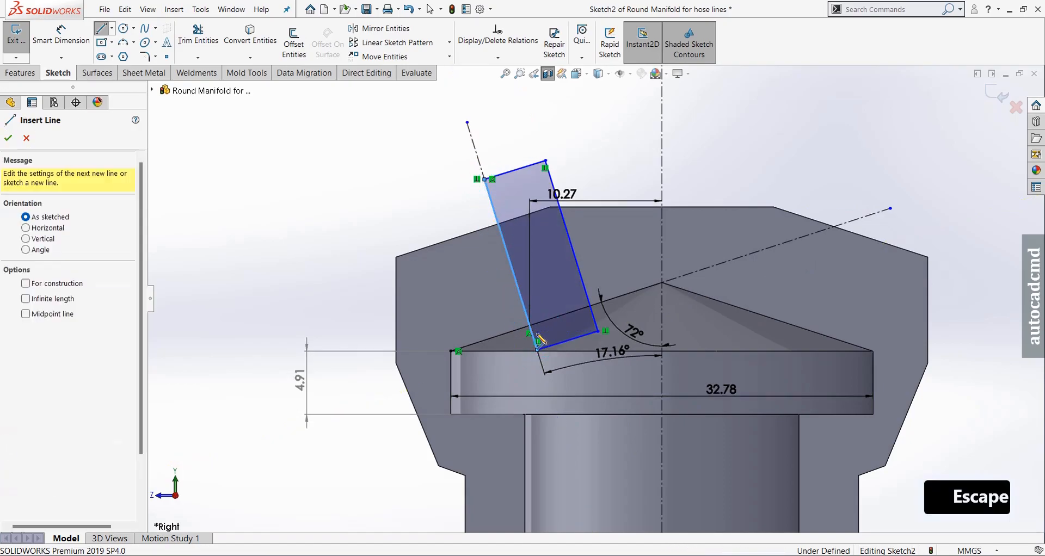
# - Dimension the rectangular profile's outer long side about the slanted axis as a diameter and set it to 11.68 mm
pyautogui.click(65, 42)
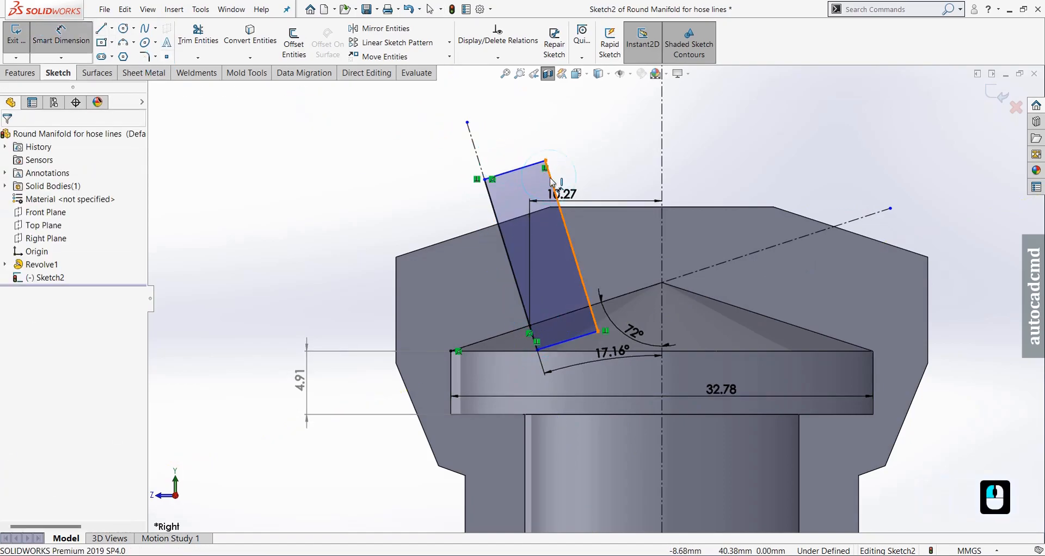
pyautogui.click(522, 193)
pyautogui.click(473, 159)
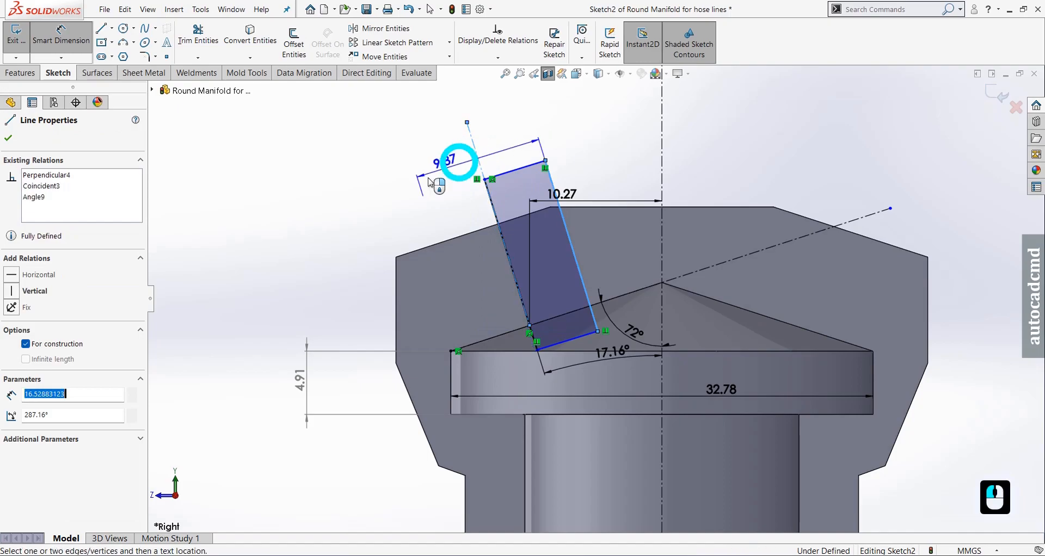
pyautogui.click(405, 203)
pyautogui.click(406, 202)
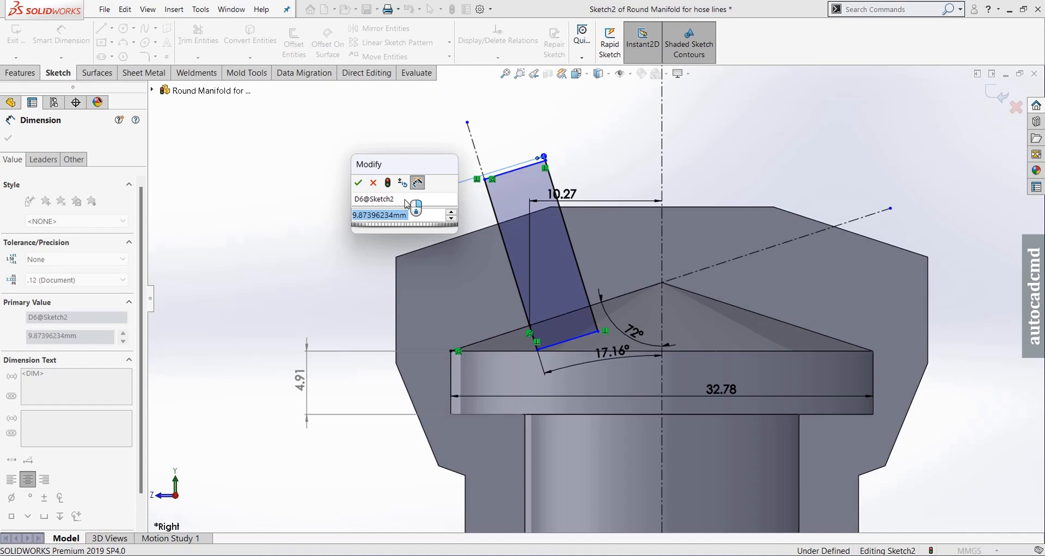
pyautogui.write('11.68')
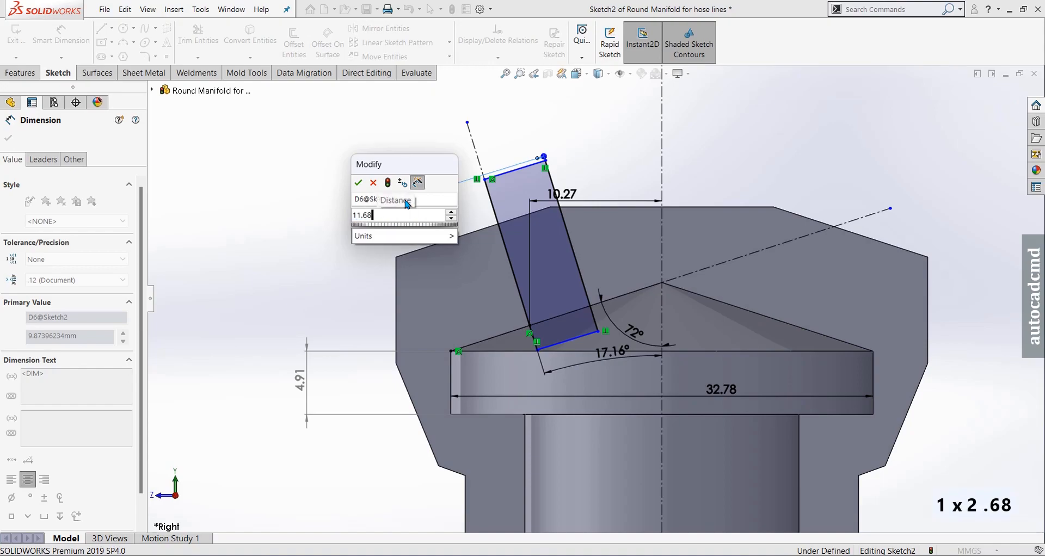
pyautogui.press('Return')
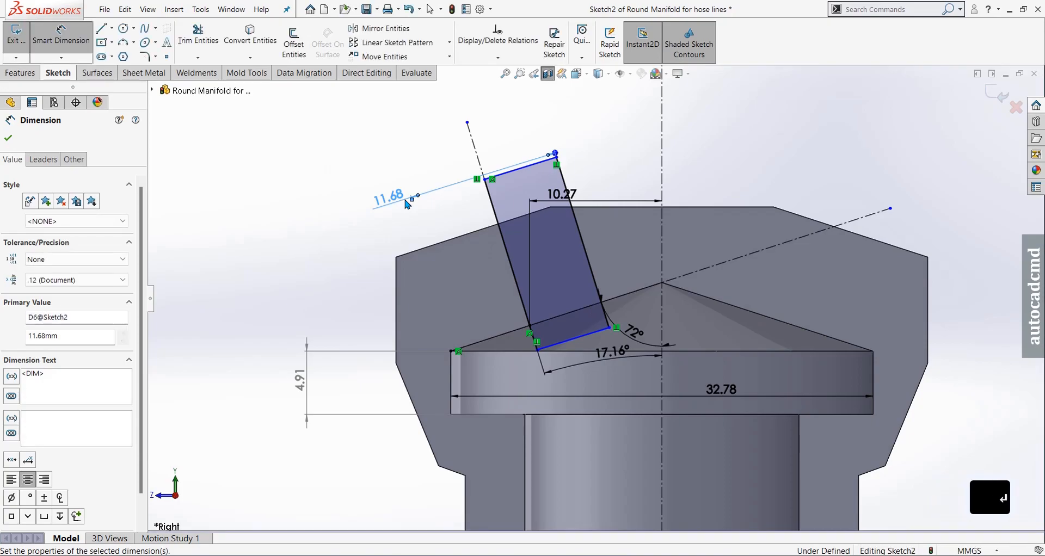
pyautogui.press('Escape')
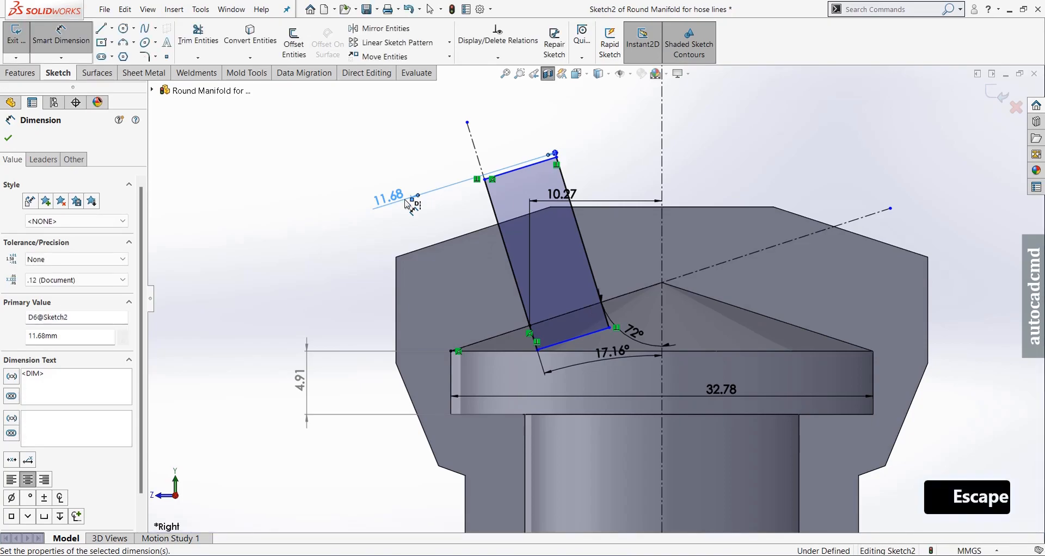
# - Cut the angled hole through the head by revolving the rectangular profile 360 degrees about the short slanted construction line
pyautogui.click(30, 74)
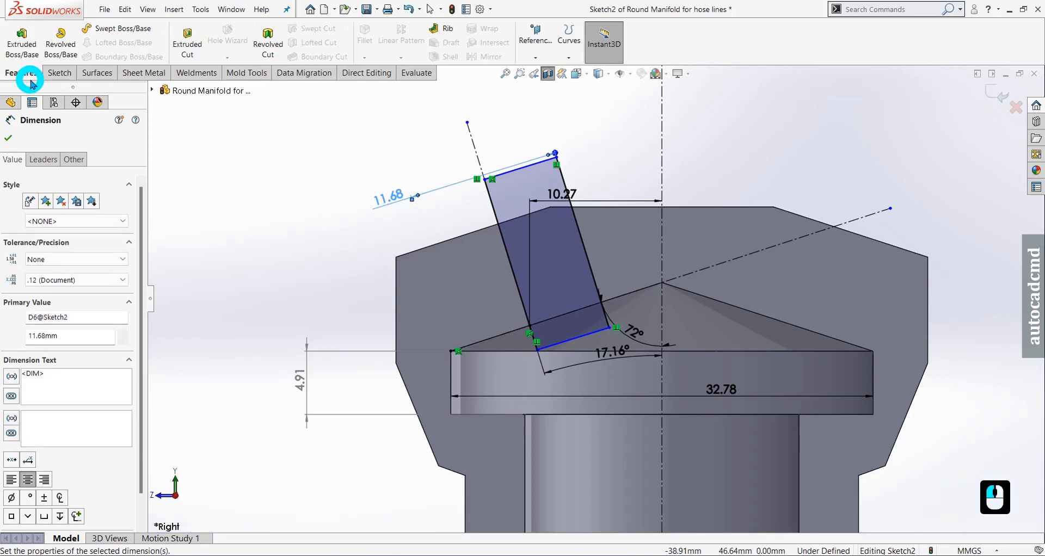
pyautogui.click(278, 48)
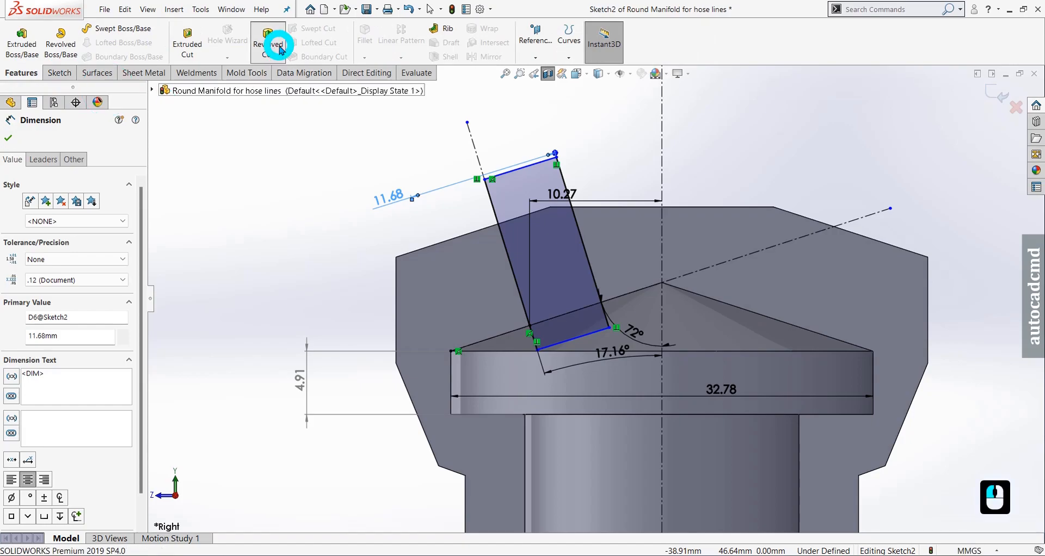
pyautogui.click(473, 150)
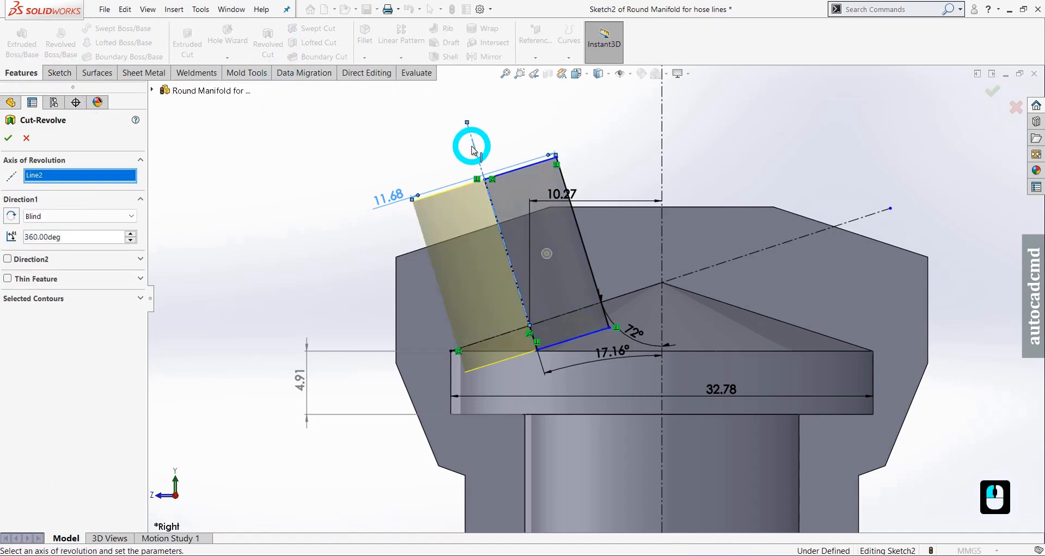
pyautogui.rightClick(478, 146)
pyautogui.click(604, 146)
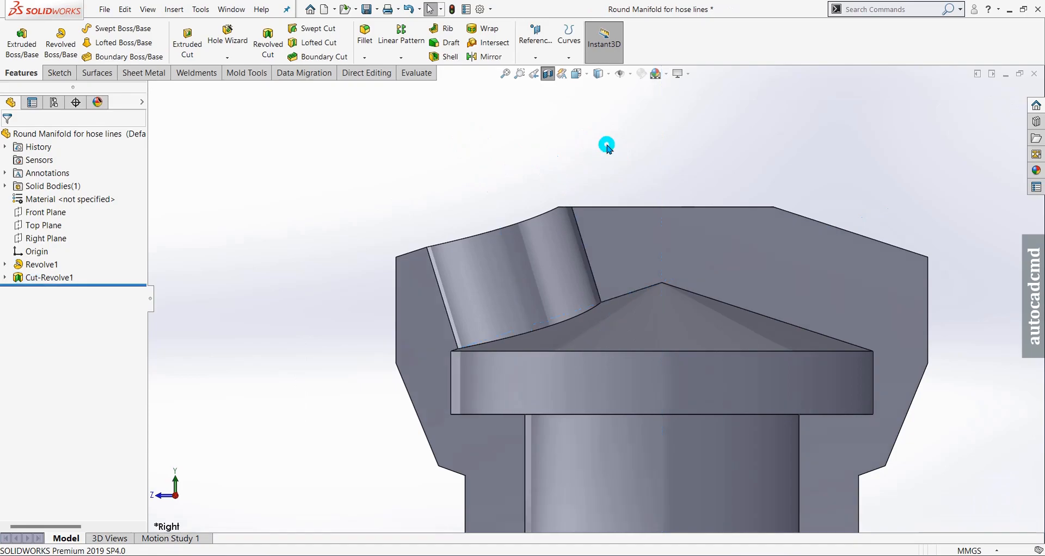
# - Turn off the section view and examine the angled hole on the full manifold head
pyautogui.moveTo(592, 186); pyautogui.dragTo(614, 288, button='middle')
pyautogui.scroll(3, 621, 299)
pyautogui.scroll(-1, 657, 359)
pyautogui.moveTo(636, 358); pyautogui.dragTo(578, 212, button='middle')
pyautogui.click(548, 74)
pyautogui.scroll(2, 579, 213)
pyautogui.scroll(1, 575, 281)
pyautogui.moveTo(575, 282); pyautogui.dragTo(507, 330, button='middle')
pyautogui.scroll(-2, 684, 292)
pyautogui.moveTo(550, 290)
pyautogui.mouseDown(button='middle')
pyautogui.moveTo(606, 217)
pyautogui.moveTo(615, 314)
pyautogui.moveTo(659, 318)
pyautogui.mouseUp(button='middle')
pyautogui.click(809, 278)
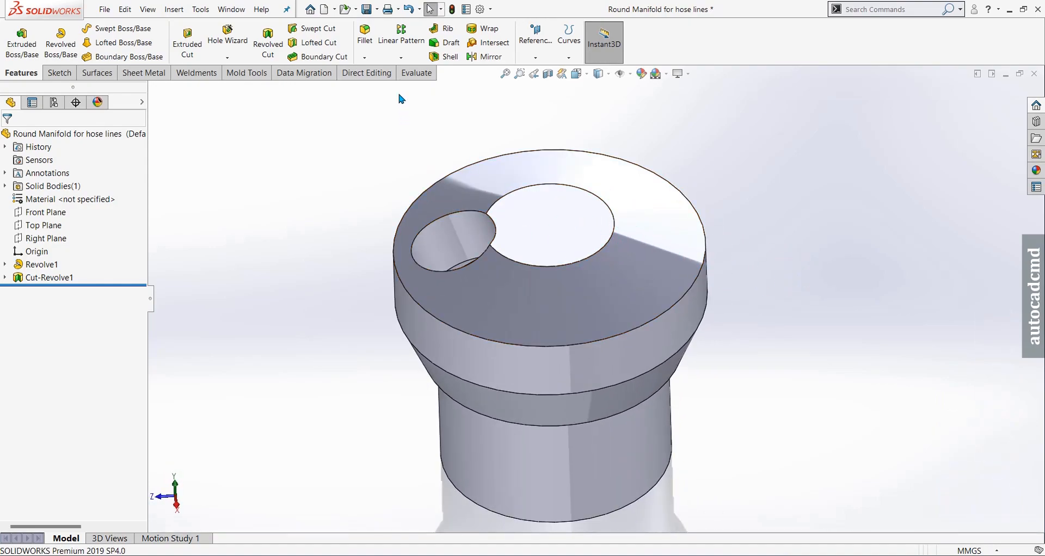
# - Circular-pattern the angled hole cut about the body's cylindrical face with 3 equally spaced instances over 360 degrees
pyautogui.click(401, 57)
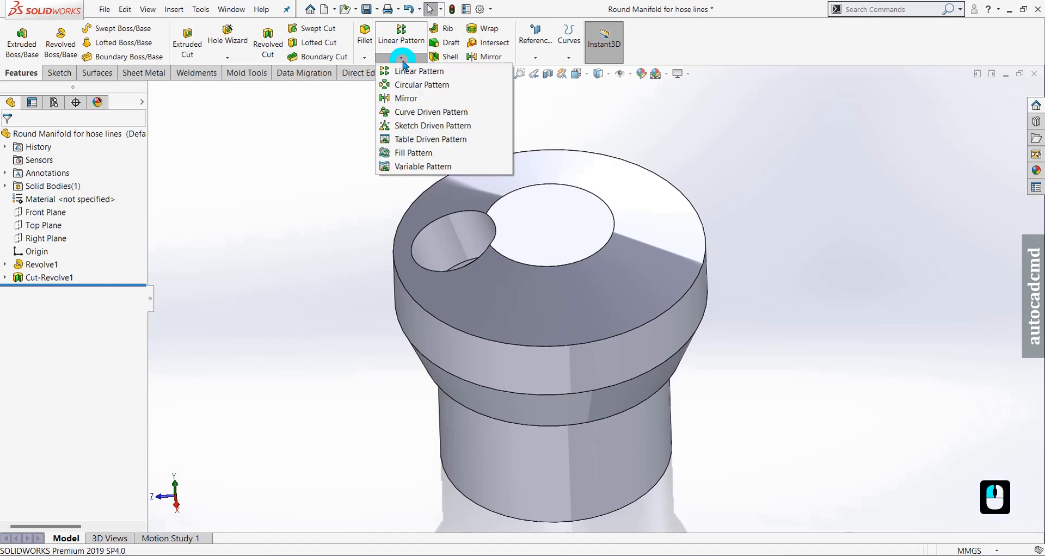
pyautogui.click(409, 87)
pyautogui.click(83, 178)
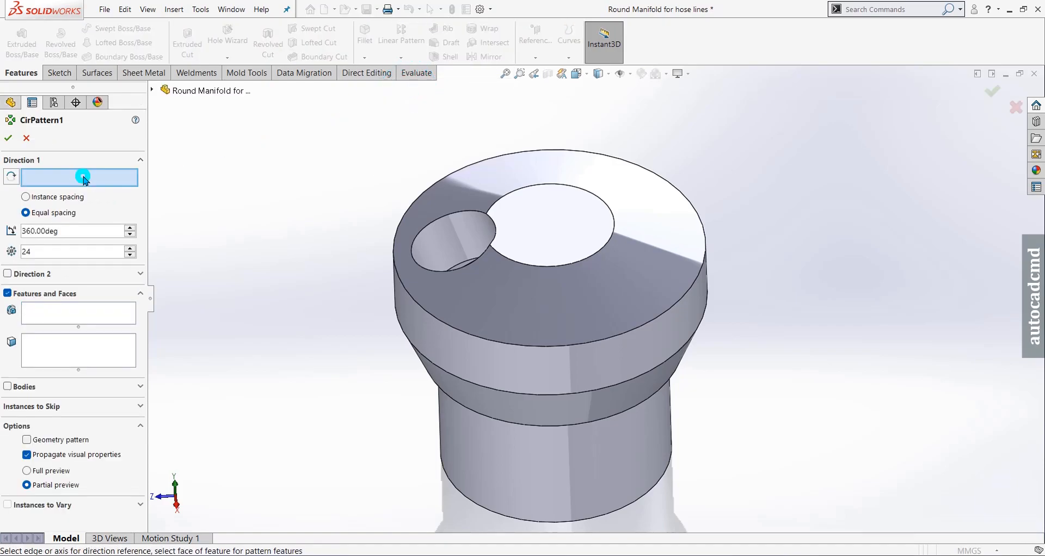
pyautogui.click(538, 479)
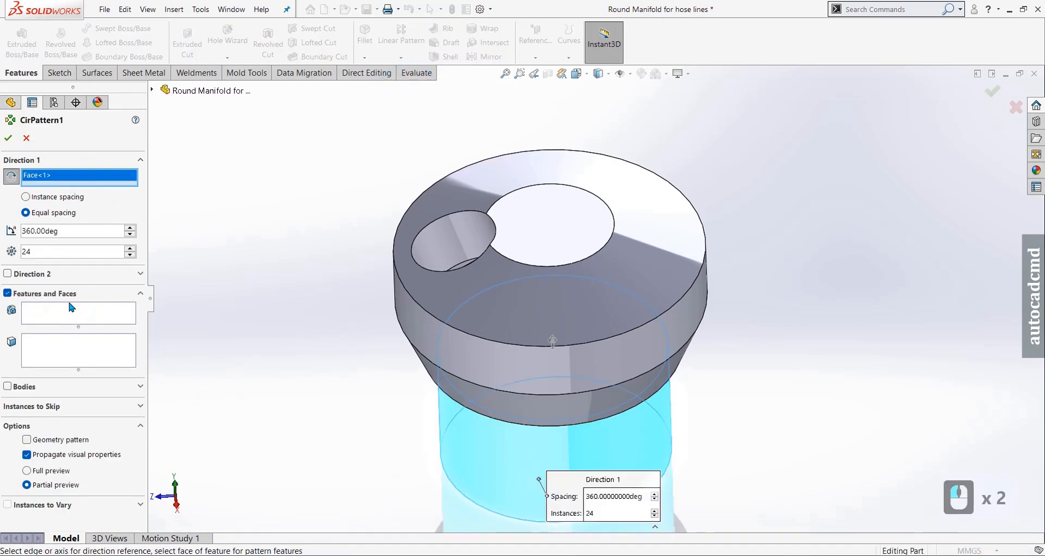
pyautogui.click(62, 253)
pyautogui.doubleClick(62, 253)
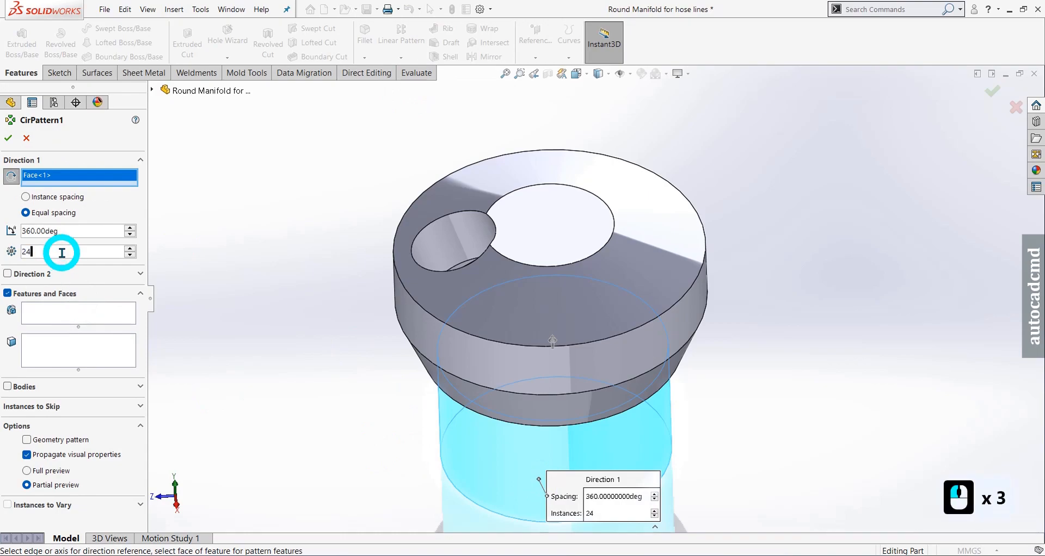
pyautogui.click(62, 253)
pyautogui.write('3')
pyautogui.press('Return')
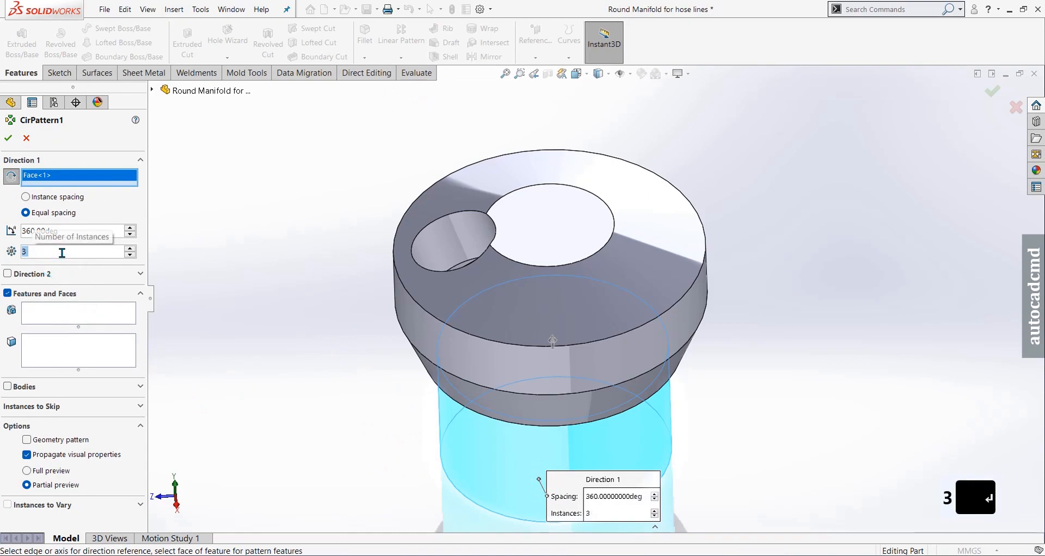
pyautogui.click(68, 308)
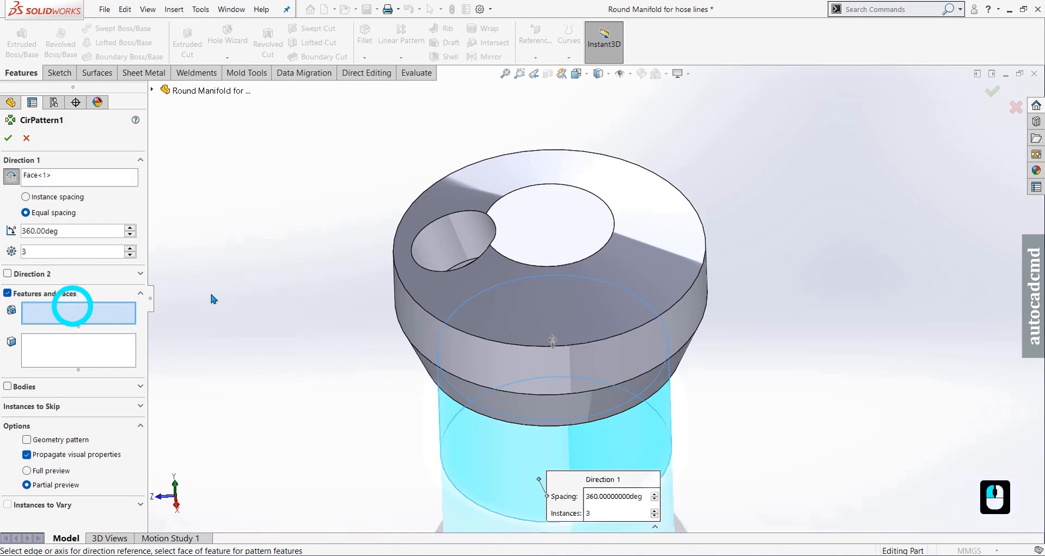
pyautogui.click(444, 225)
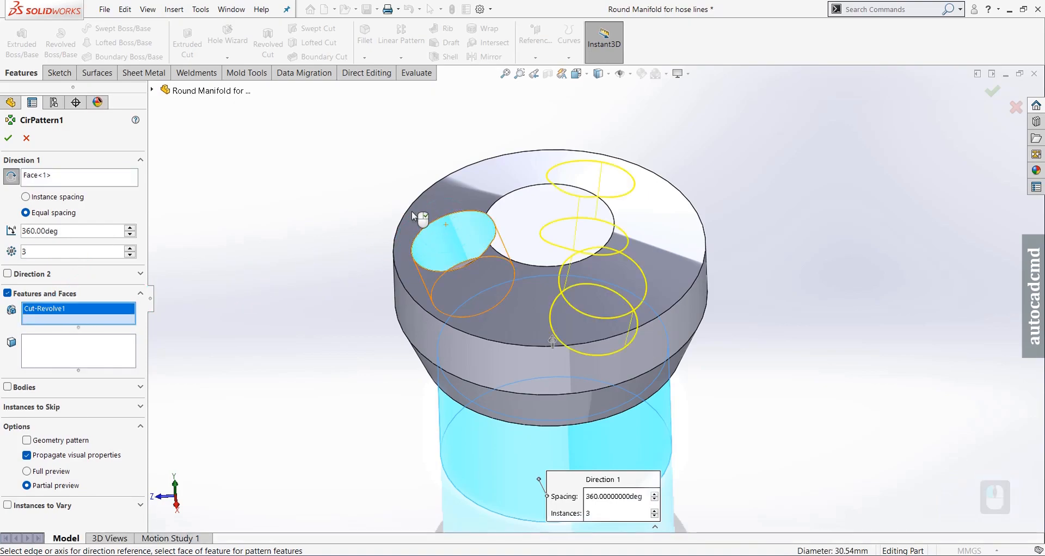
pyautogui.click(9, 138)
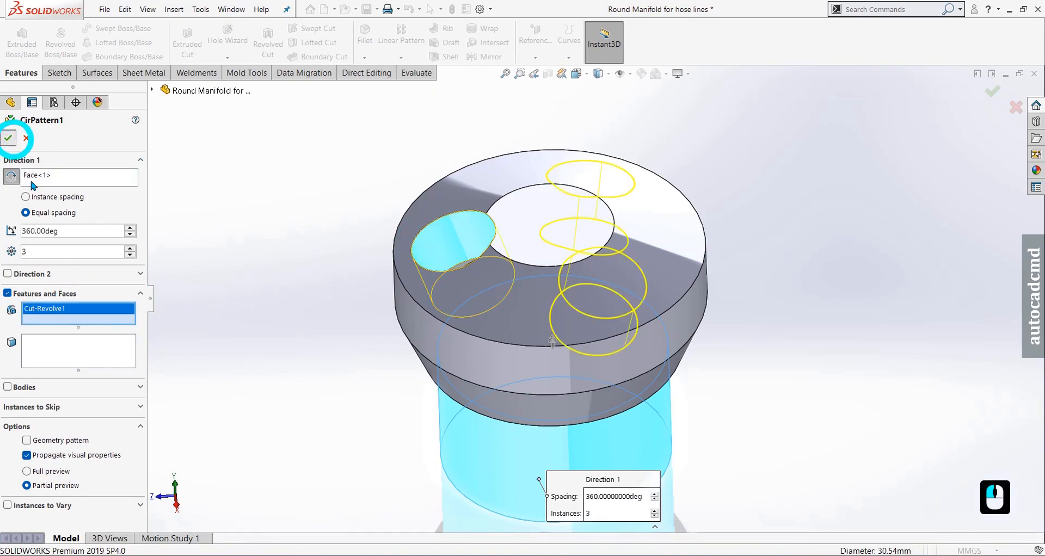
pyautogui.moveTo(641, 298); pyautogui.dragTo(514, 272, button='middle')
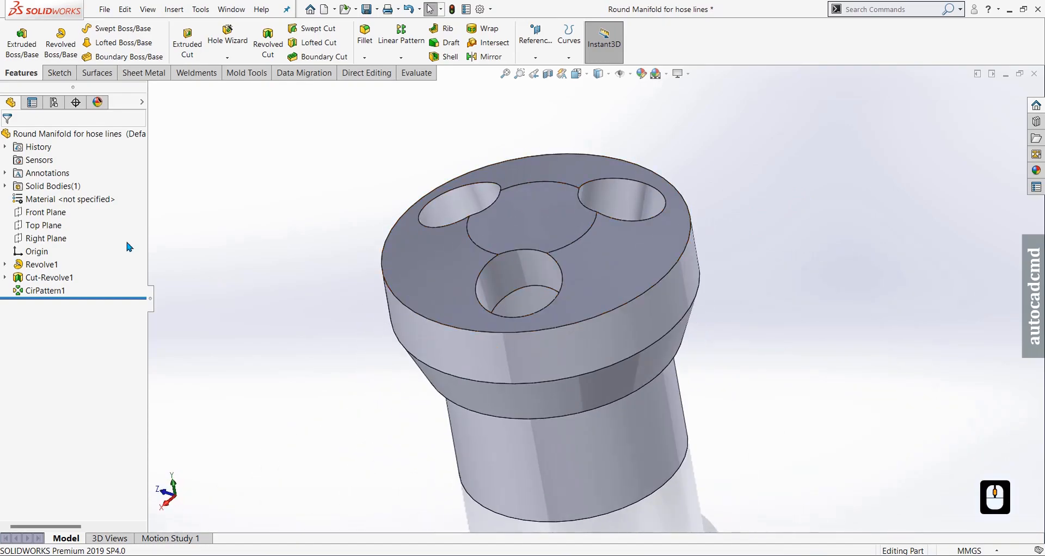
# - Start a sketch on the Front Plane and draw infinite vertical and horizontal construction lines through the origin
pyautogui.click(53, 214)
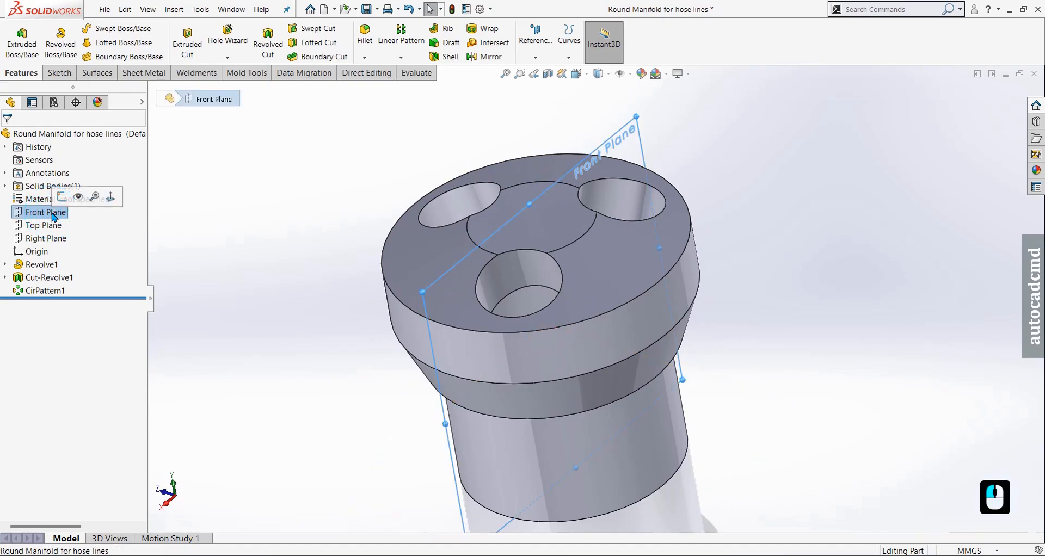
pyautogui.click(62, 197)
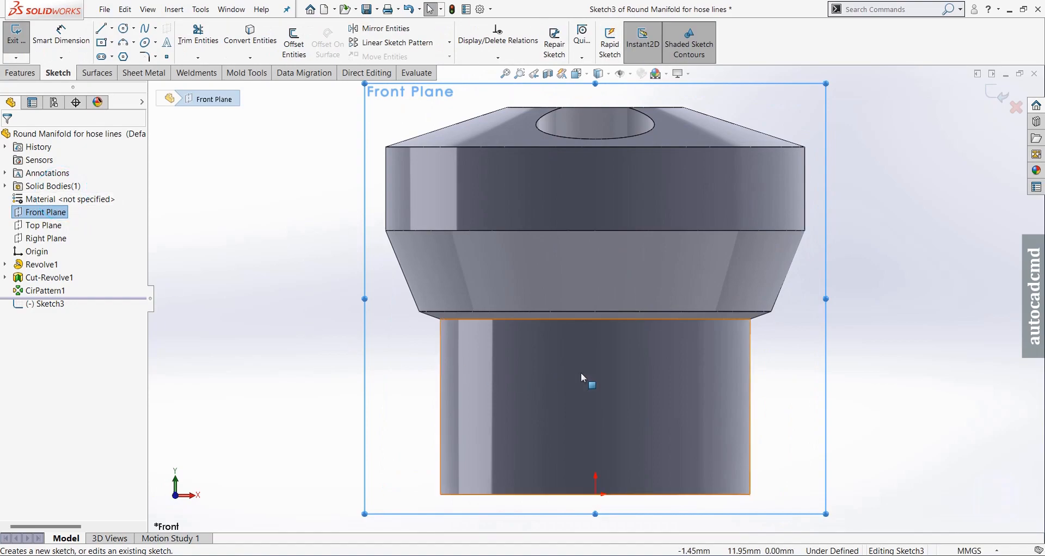
pyautogui.scroll(4, 599, 375)
pyautogui.scroll(-2, 651, 375)
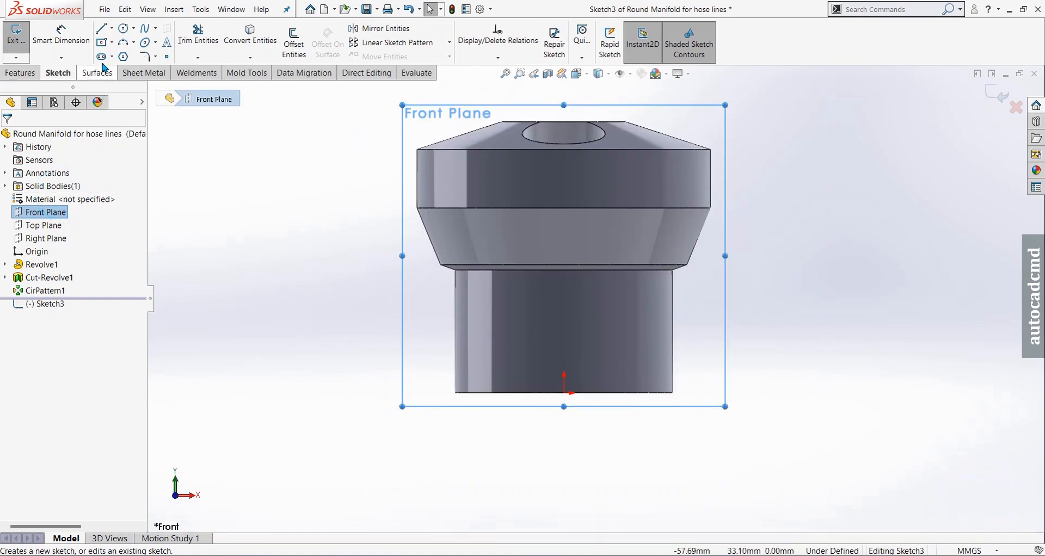
pyautogui.click(103, 30)
pyautogui.click(38, 285)
pyautogui.click(47, 297)
pyautogui.click(564, 393)
pyautogui.click(563, 372)
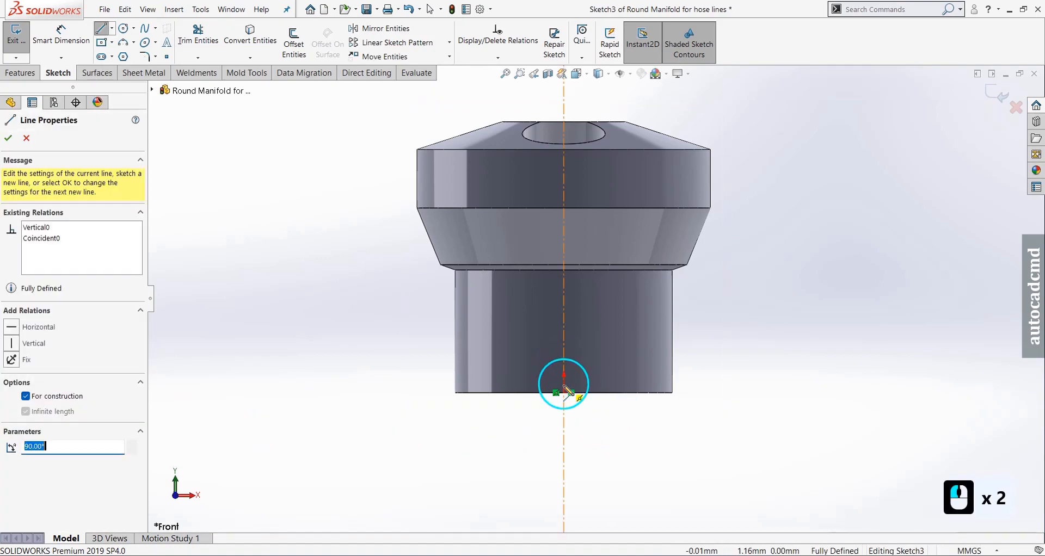
pyautogui.click(576, 392)
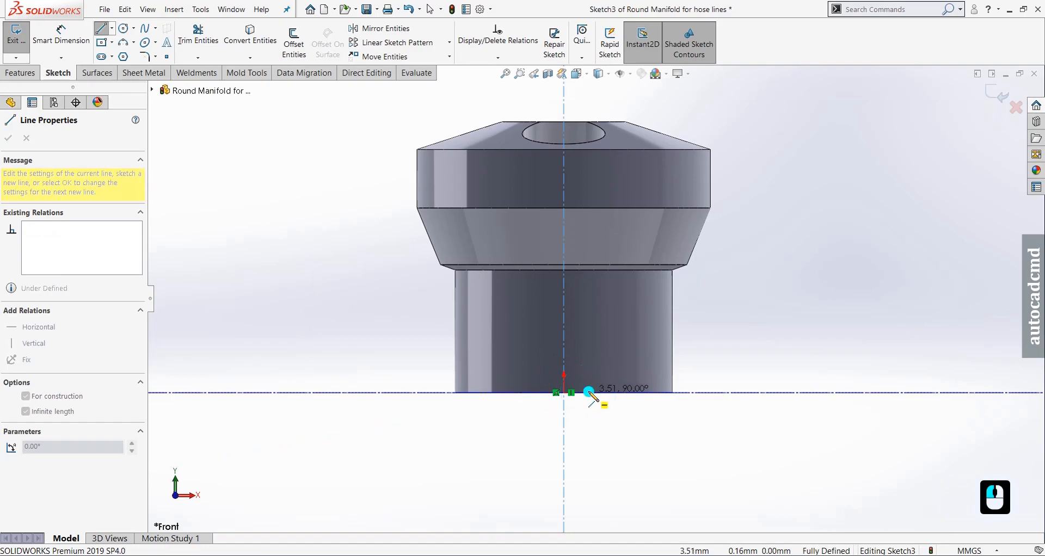
pyautogui.click(611, 459)
pyautogui.press('Escape')
pyautogui.press('Escape')
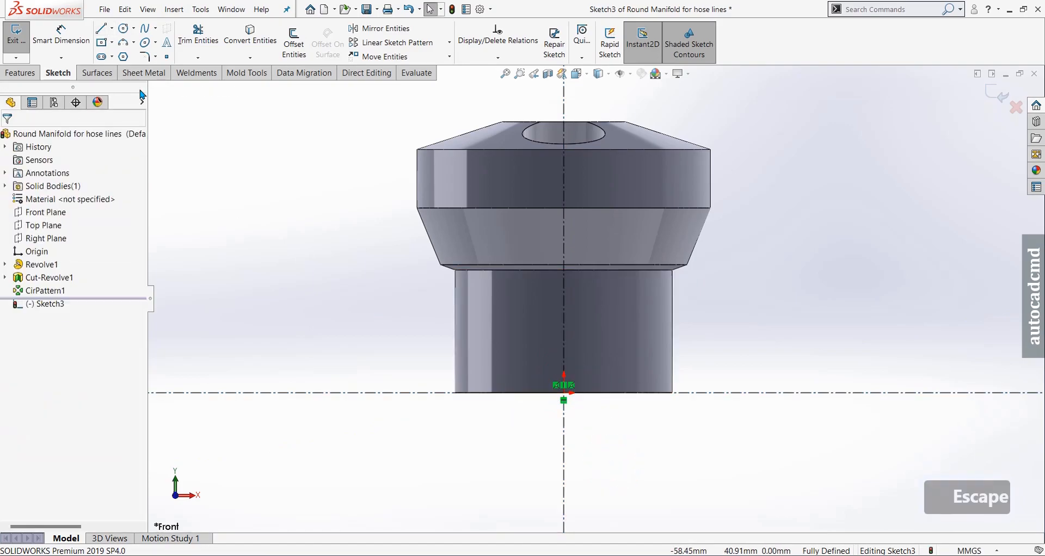
# - Draw a closed rectangle about 7.4 mm wide and 14.9 mm high across the lower outer corner of the manifold's cylindrical body
pyautogui.press('l')
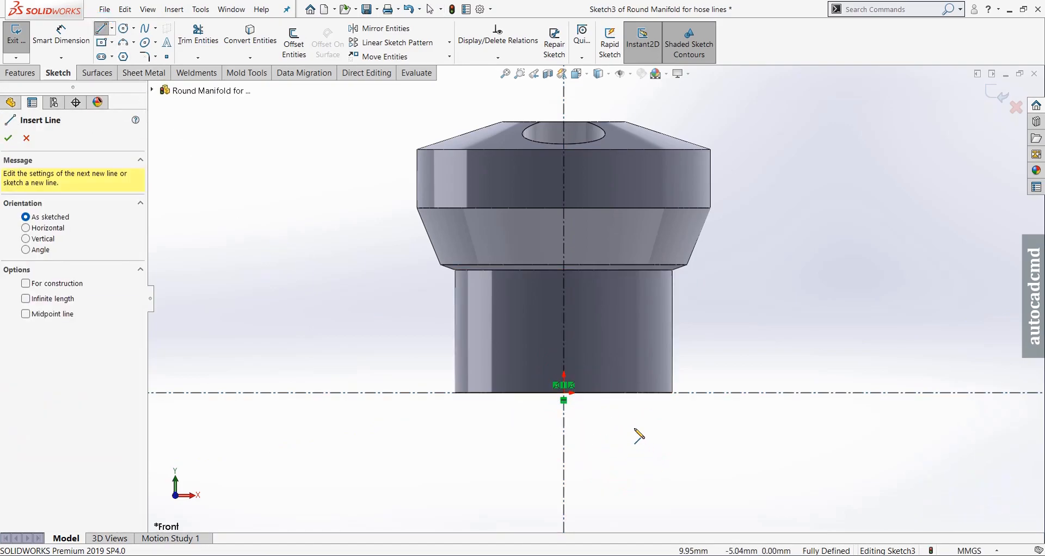
pyautogui.click(634, 428)
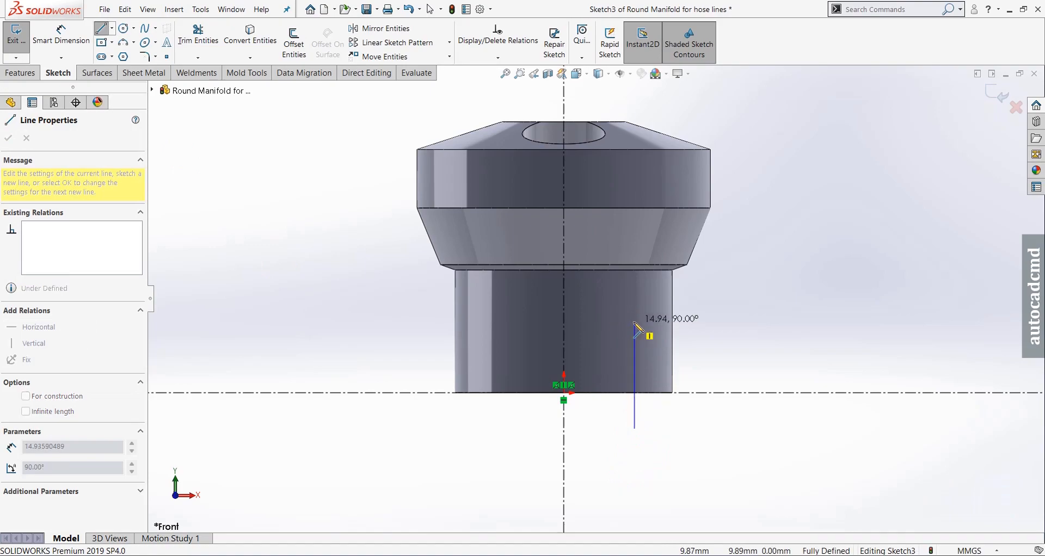
pyautogui.click(634, 323)
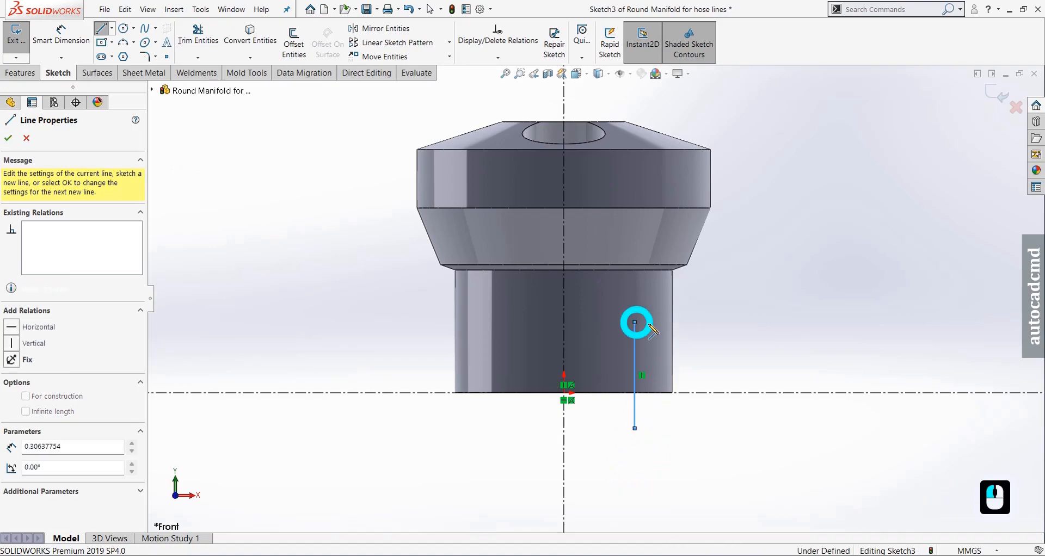
pyautogui.click(687, 323)
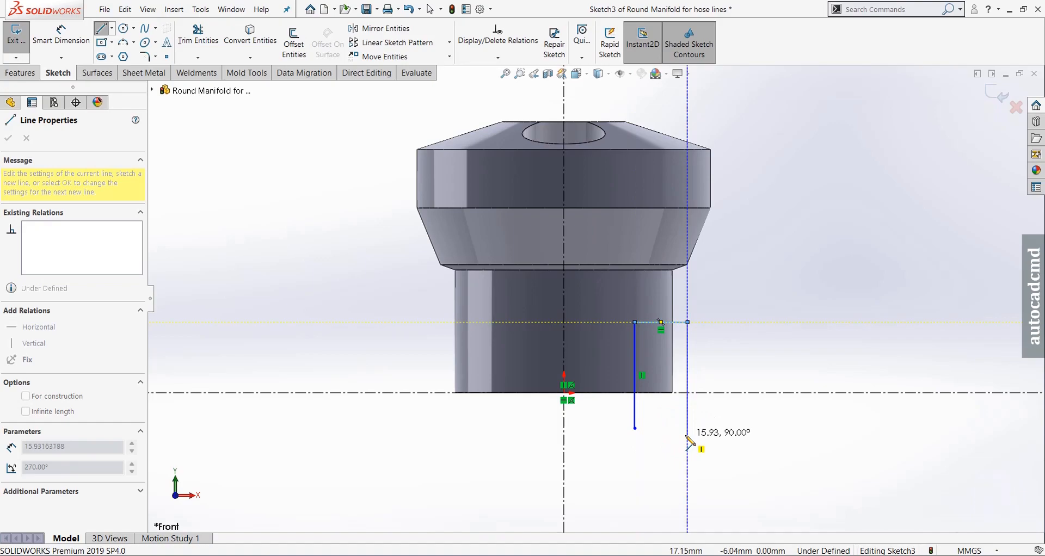
pyautogui.click(687, 428)
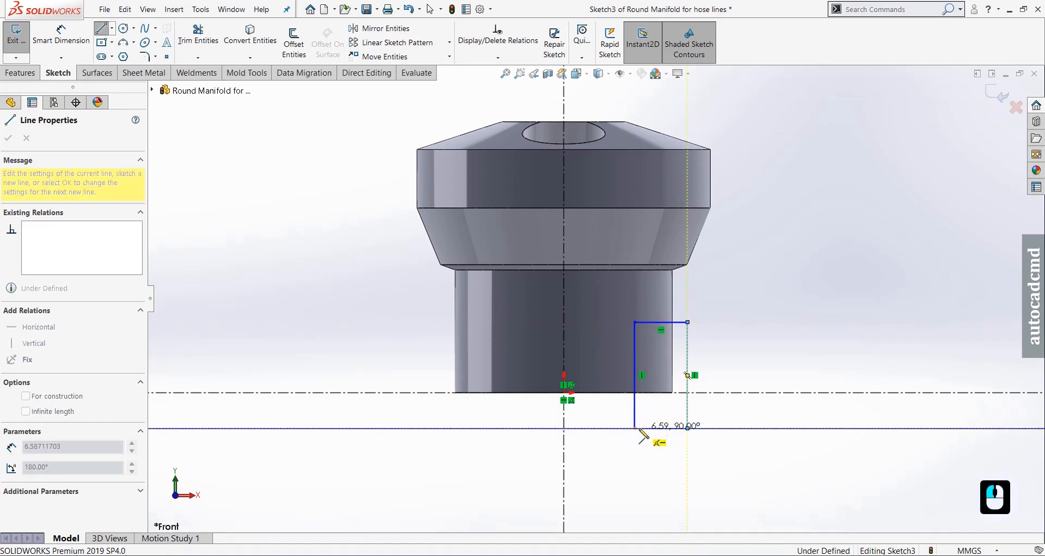
pyautogui.click(634, 428)
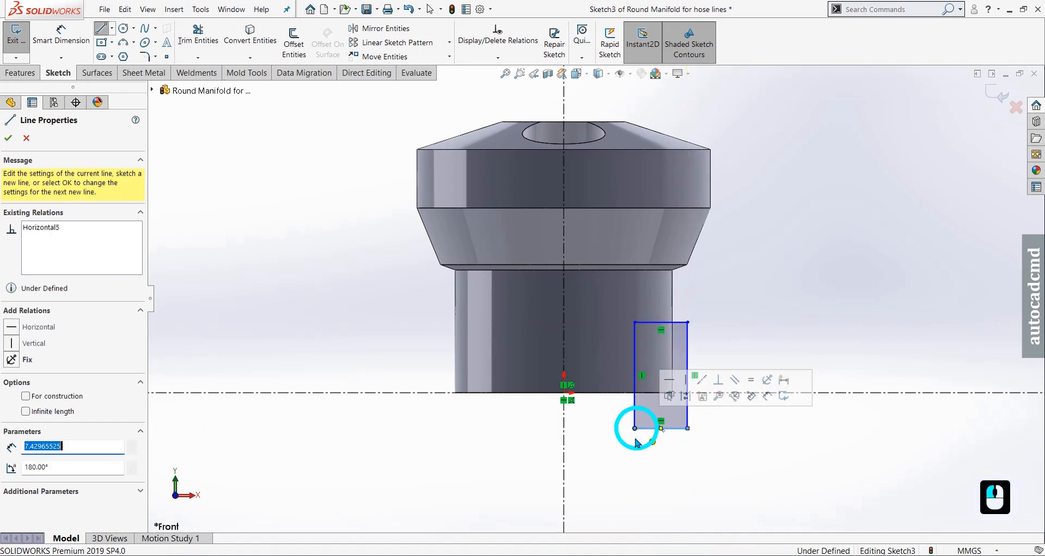
pyautogui.click(8, 139)
# - Dimension the rectangle's inner vertical side about the vertical construction line as a diameter and set it to 25.38 mm
pyautogui.click(63, 47)
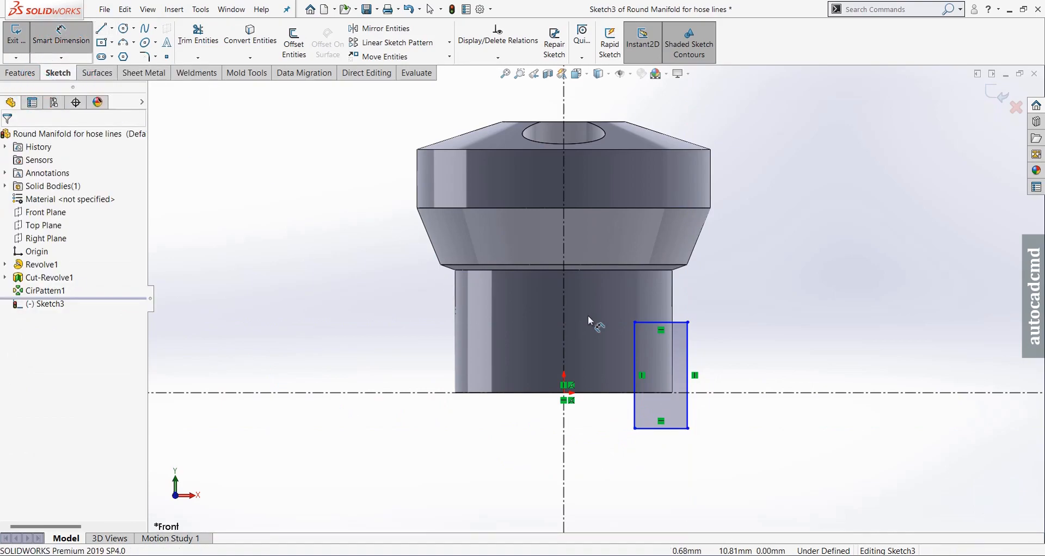
pyautogui.click(635, 380)
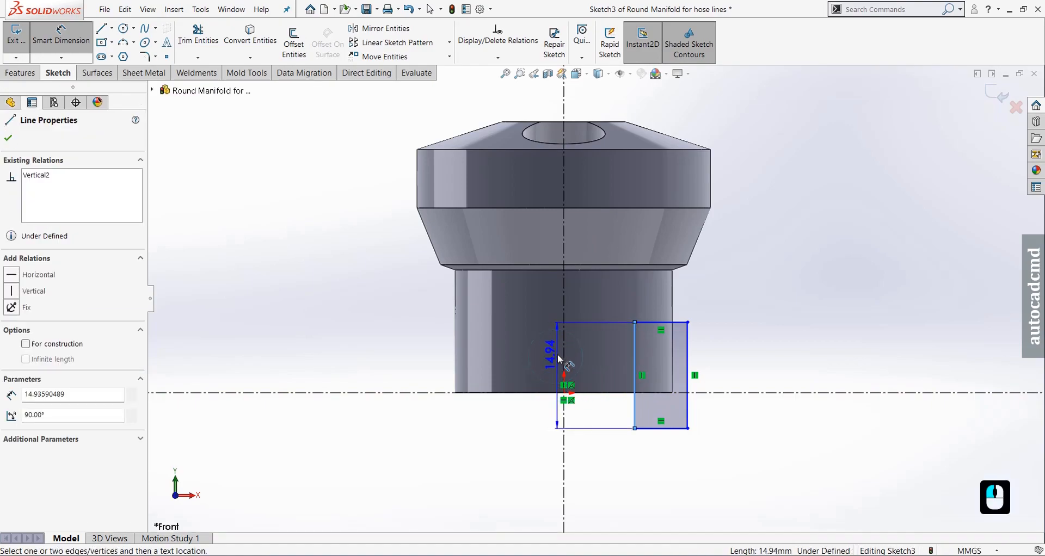
pyautogui.click(564, 352)
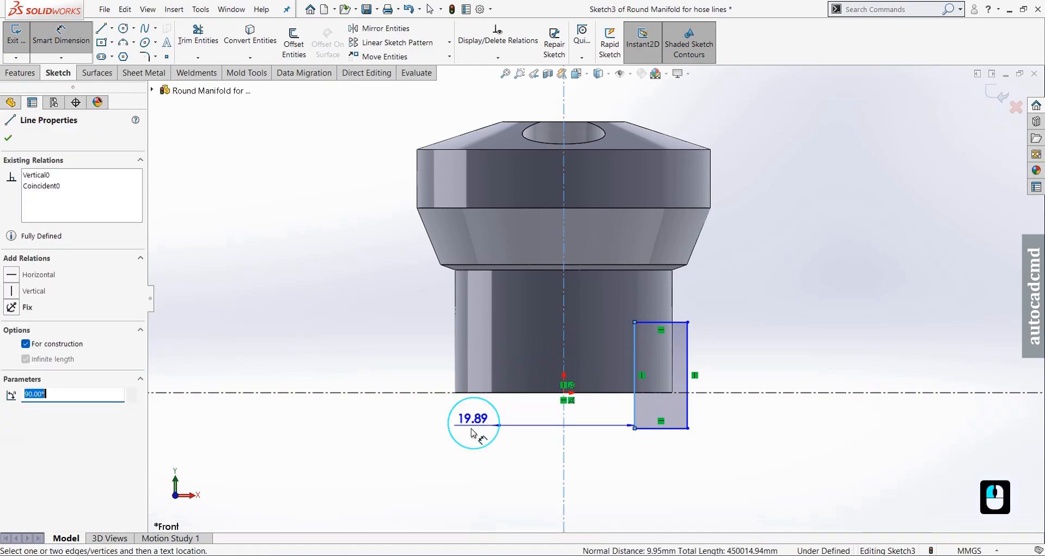
pyautogui.click(463, 449)
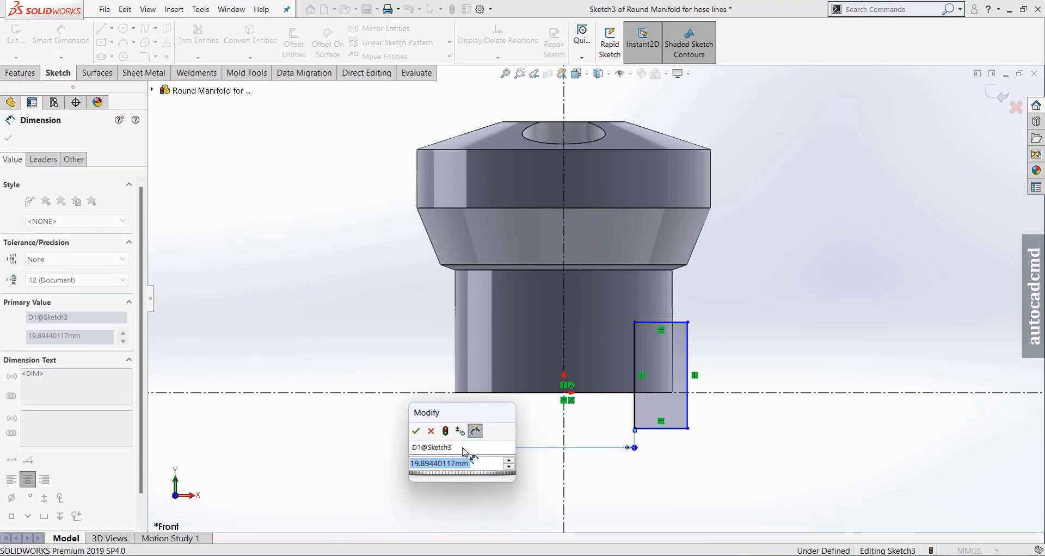
pyautogui.write('25.38')
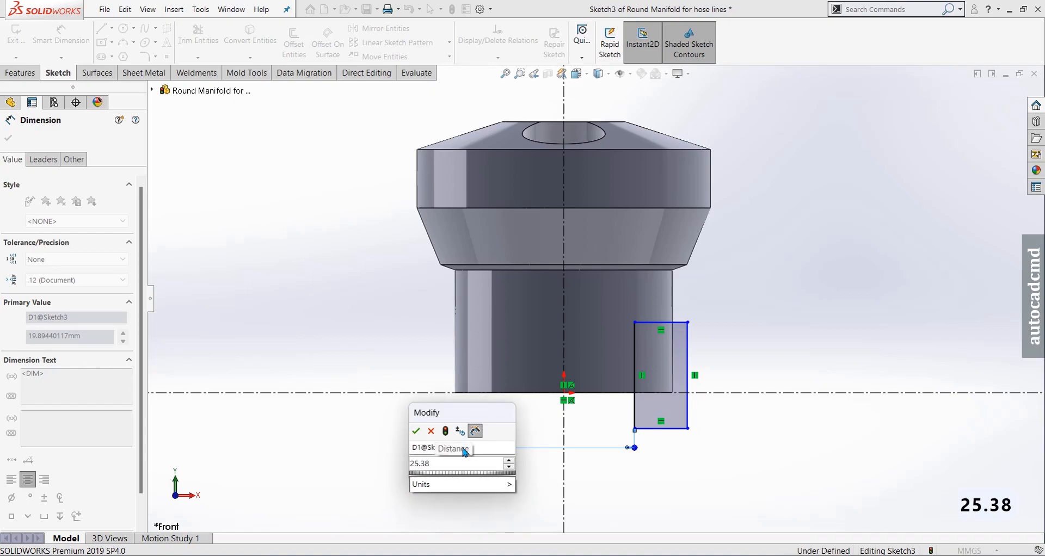
pyautogui.press('Return')
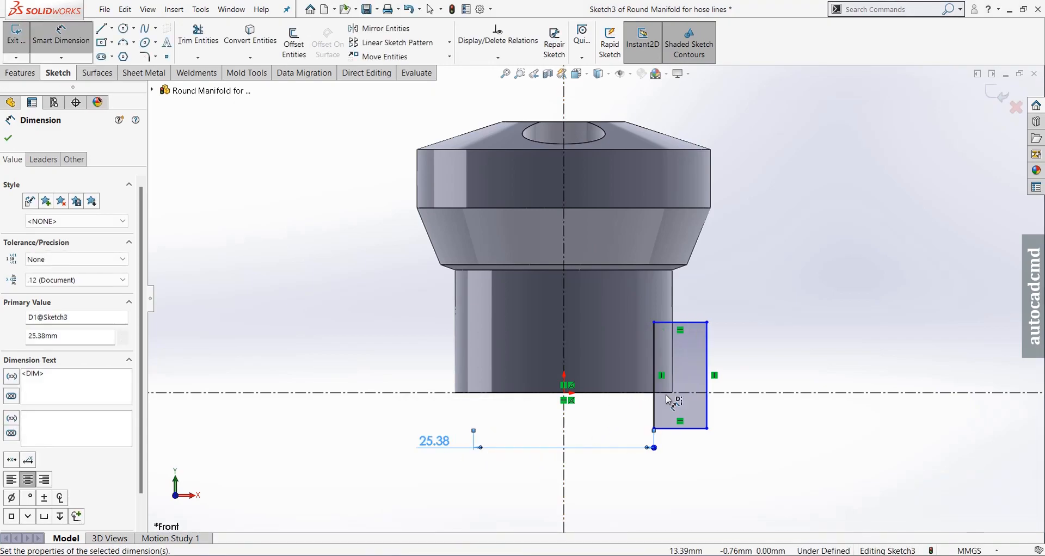
# - Dimension the rectangle's upper side from the horizontal construction line and set the distance to 12.95 mm
pyautogui.click(725, 400)
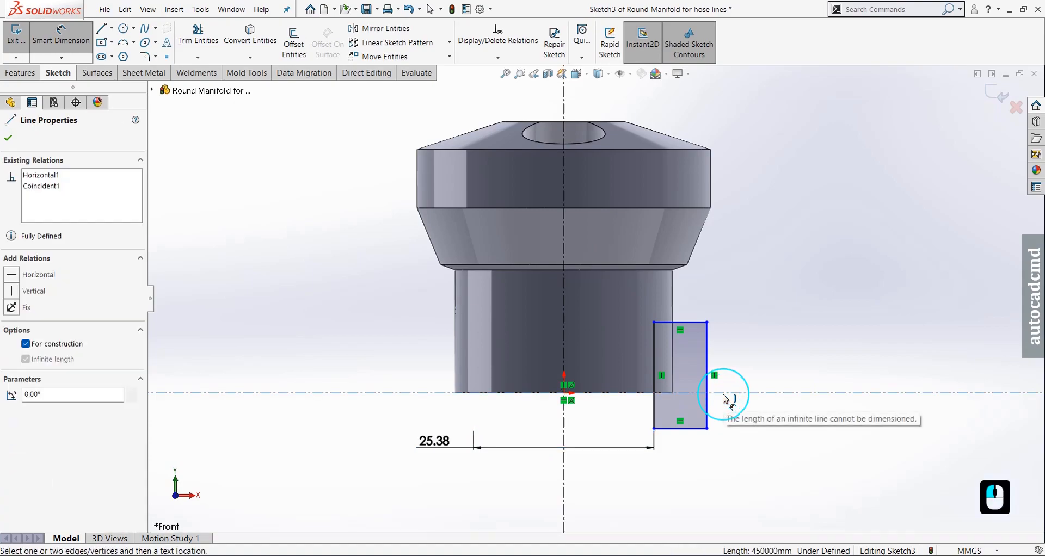
pyautogui.click(665, 323)
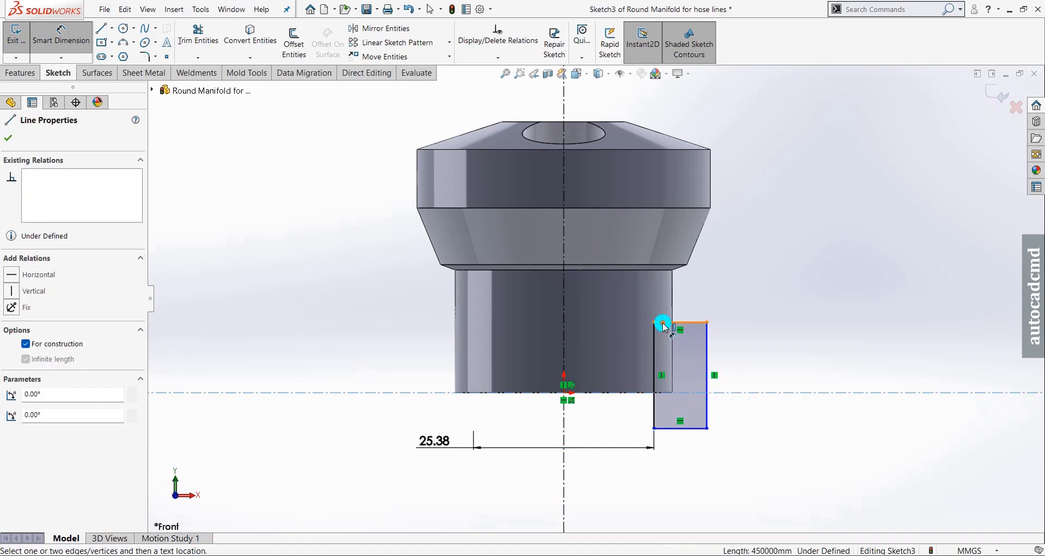
pyautogui.click(774, 368)
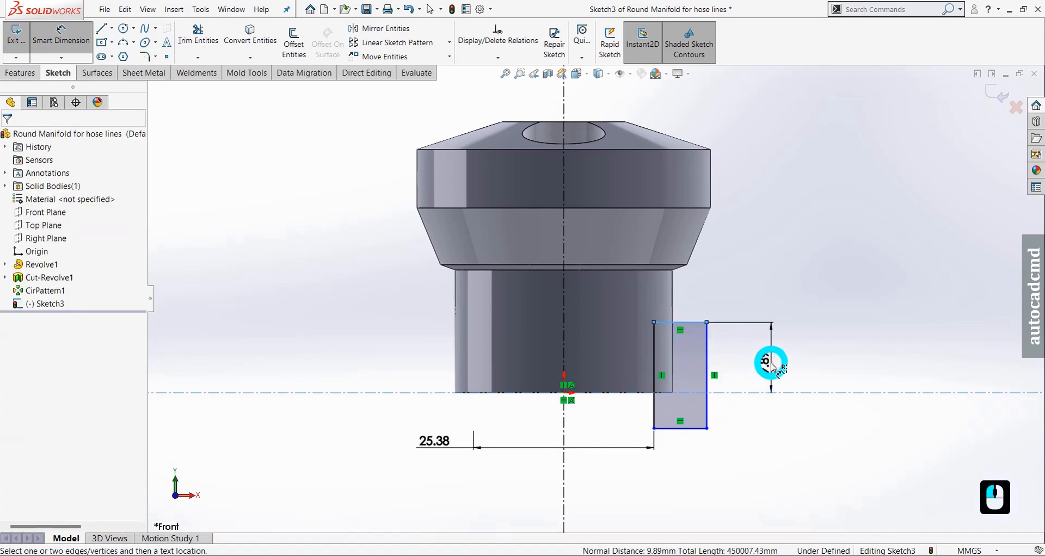
pyautogui.write('12.')
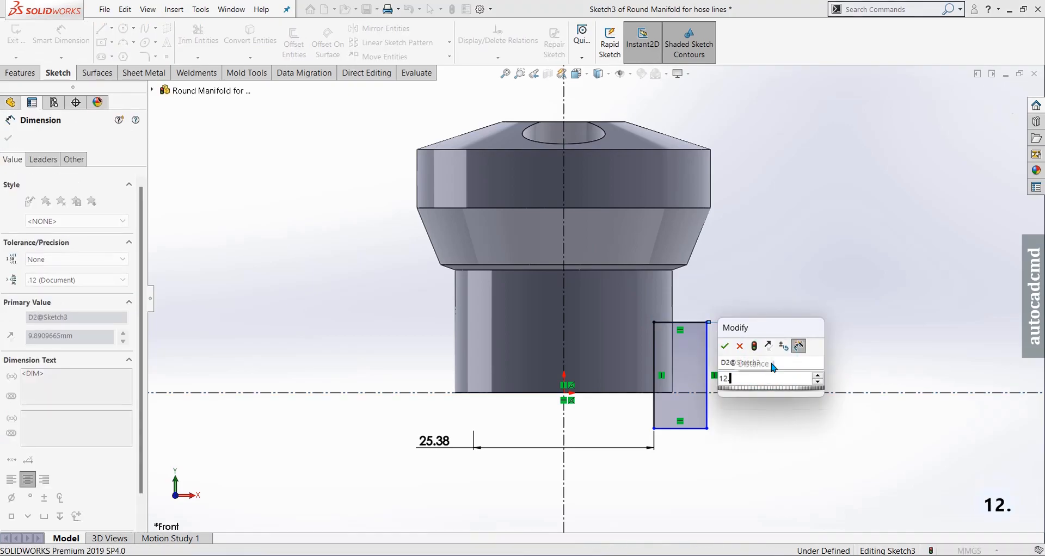
pyautogui.write('95')
pyautogui.press('Return')
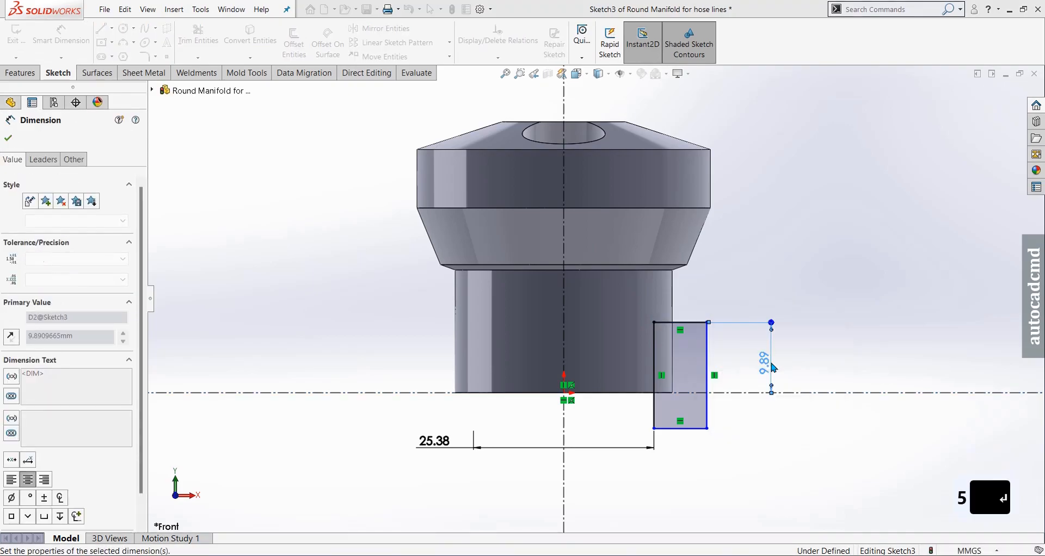
pyautogui.scroll(-2, 709, 314)
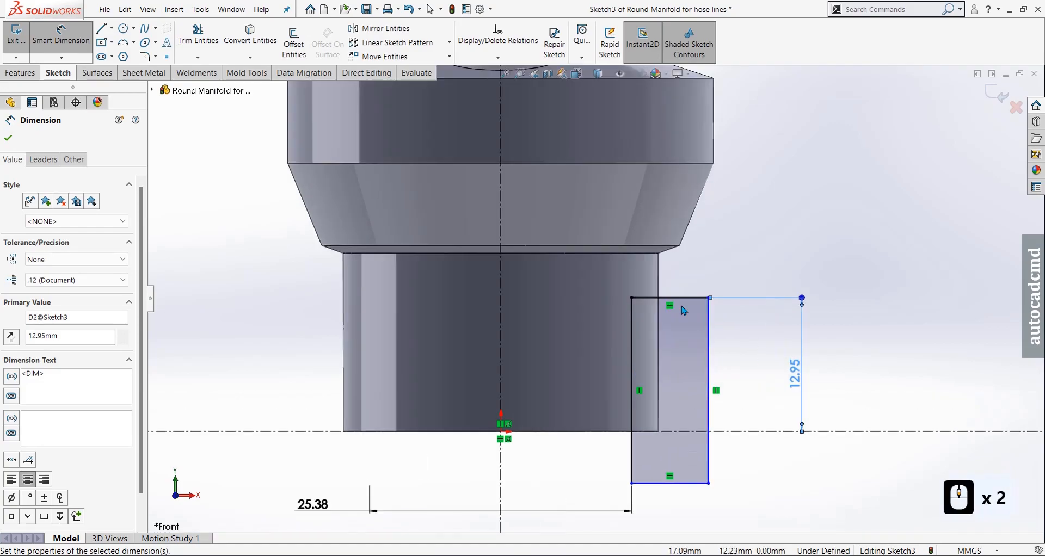
pyautogui.click(9, 139)
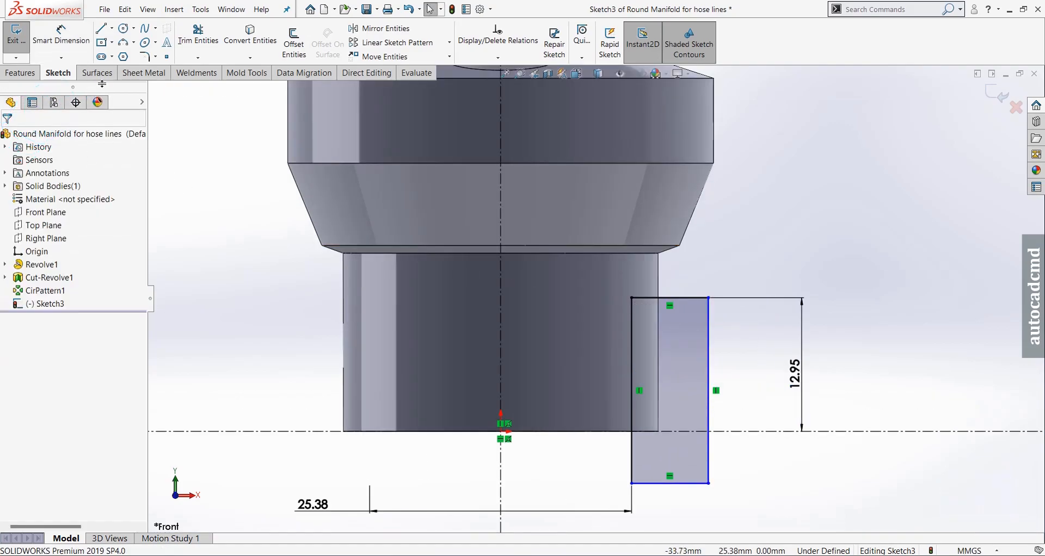
# - Round the rectangle's upper inner corner with a 2.58 mm sketch fillet
pyautogui.doubleClick(141, 56)
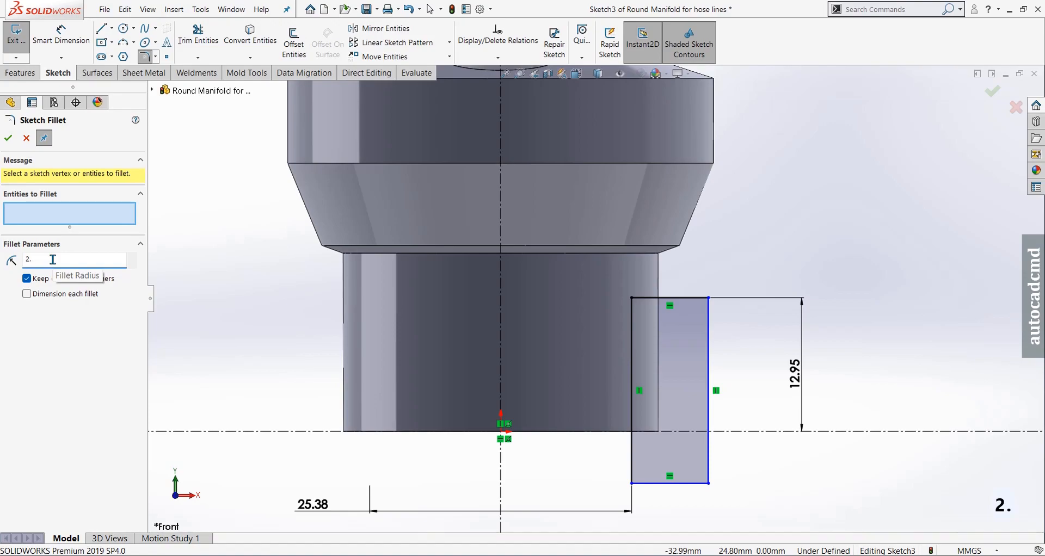
pyautogui.press('Return')
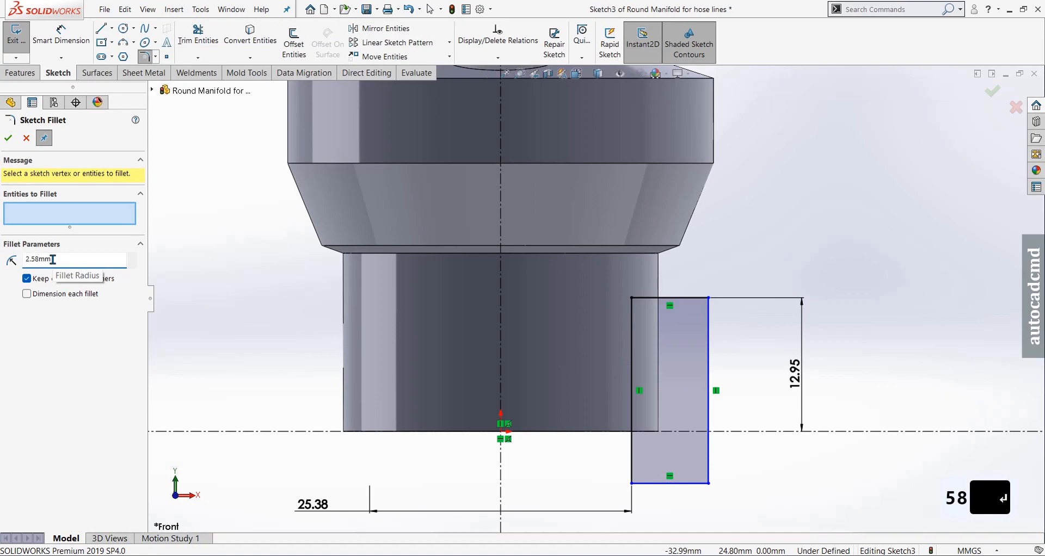
pyautogui.click(631, 300)
pyautogui.rightClick(630, 298)
pyautogui.click(781, 263)
pyautogui.scroll(1, 668, 421)
pyautogui.scroll(3, 658, 414)
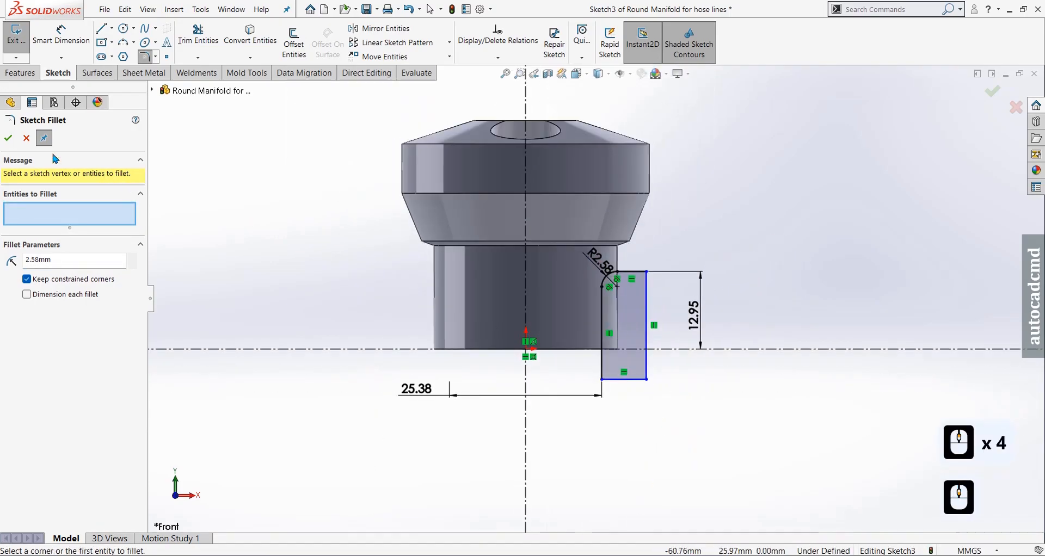
pyautogui.click(8, 137)
pyautogui.click(680, 445)
# - Mirror the filleted profile about the vertical construction line to the opposite side of the body
pyautogui.scroll(6, 658, 429)
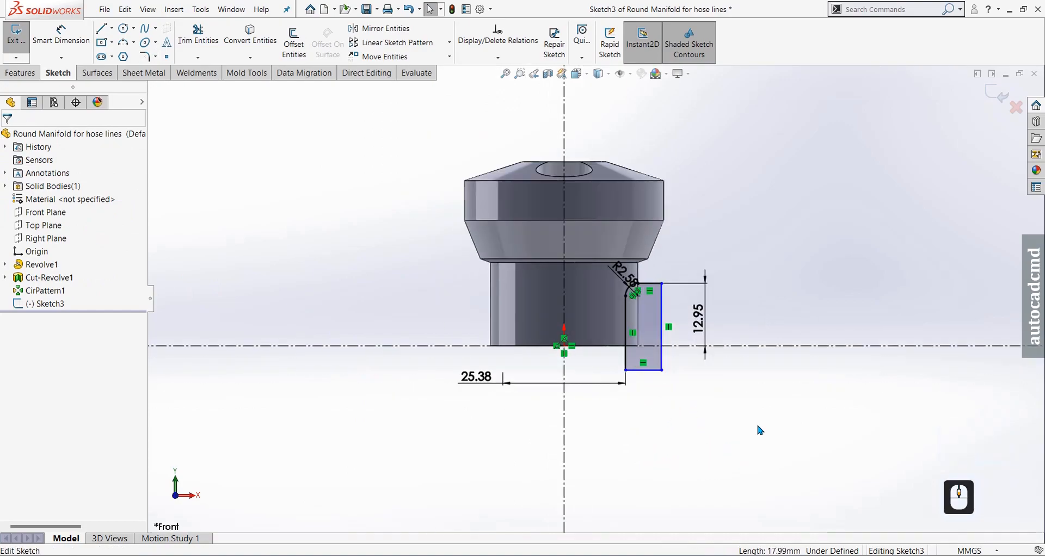
pyautogui.moveTo(759, 451)
pyautogui.mouseDown()
pyautogui.moveTo(626, 281)
pyautogui.moveTo(515, 273)
pyautogui.mouseUp()
pyautogui.keyDown('ctrl'); pyautogui.moveTo(847, 400); pyautogui.dragTo(785, 277); pyautogui.keyUp('ctrl')
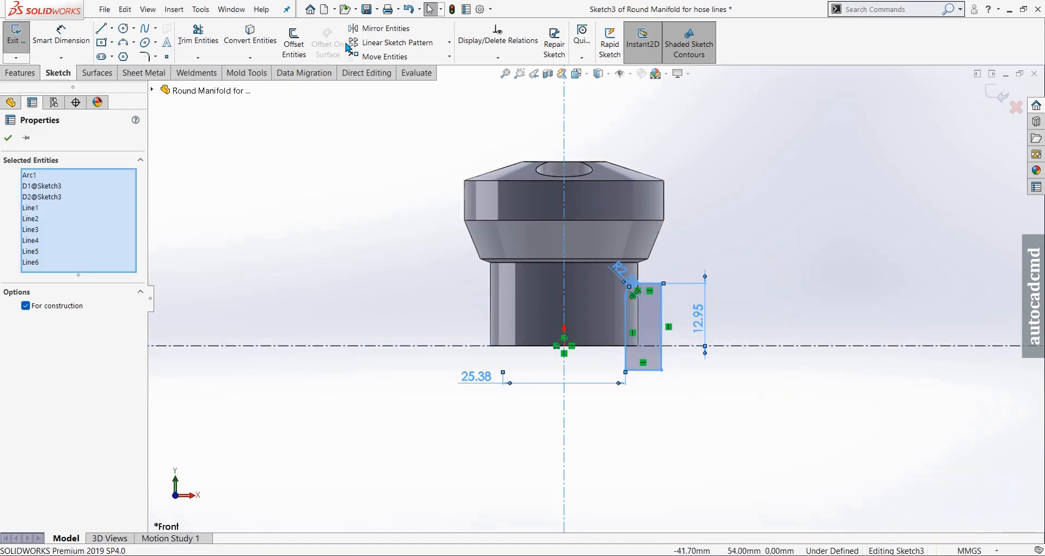
pyautogui.click(368, 33)
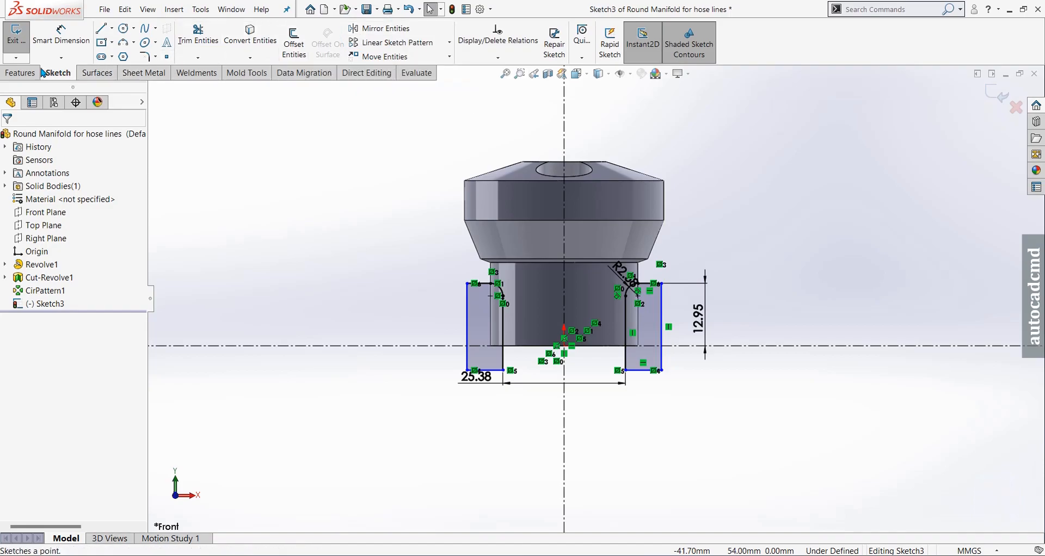
# - Extrude-cut both profiles with the Through All - Both end condition to form two flats on the lower body
pyautogui.click(19, 73)
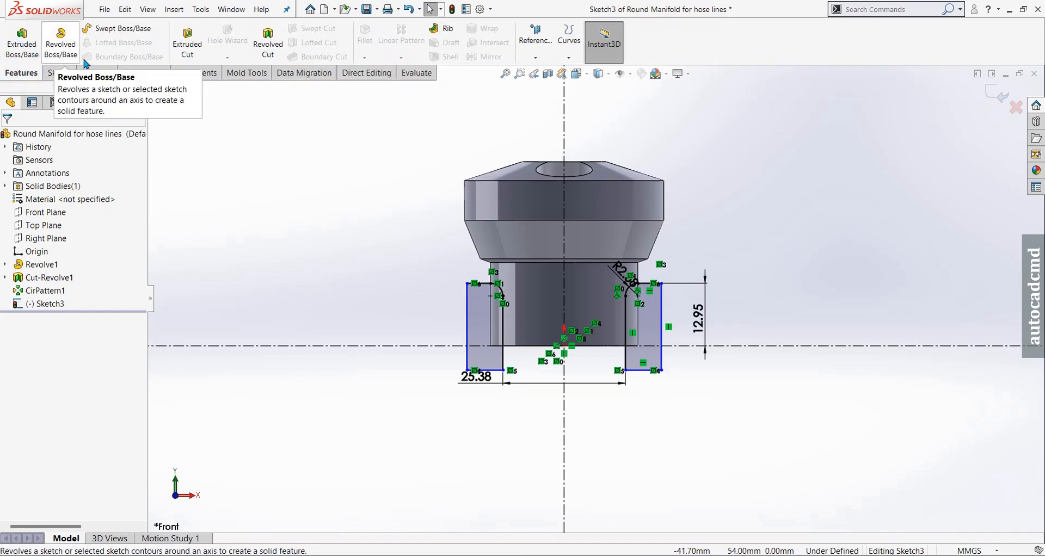
pyautogui.click(187, 39)
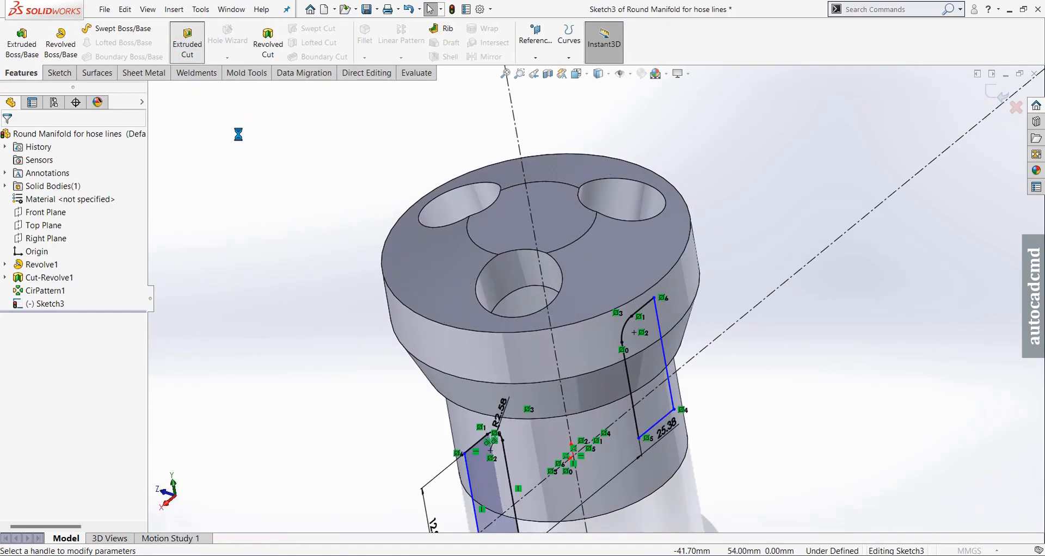
pyautogui.scroll(5, 554, 370)
pyautogui.moveTo(572, 400); pyautogui.dragTo(203, 296, button='middle')
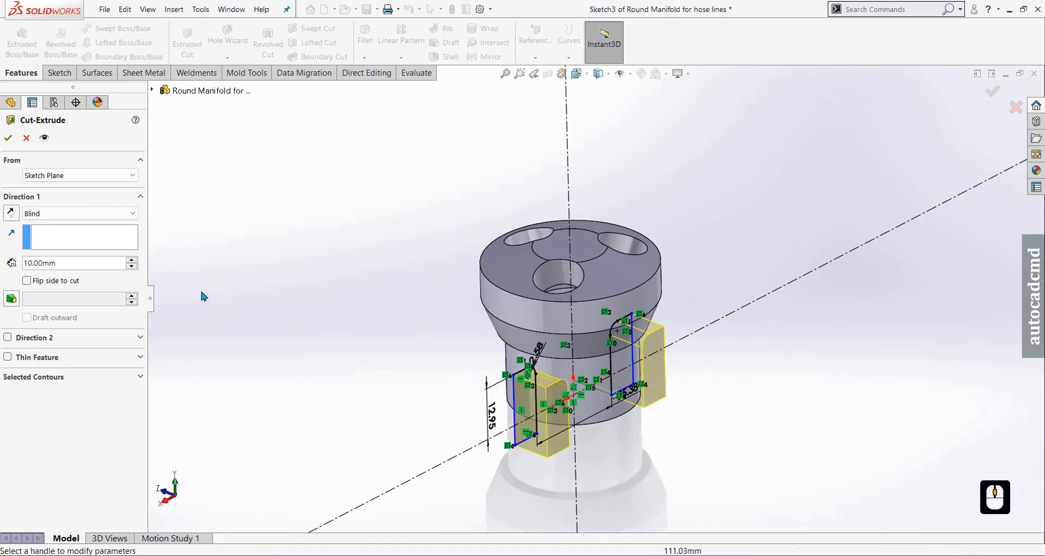
pyautogui.click(69, 217)
pyautogui.click(74, 240)
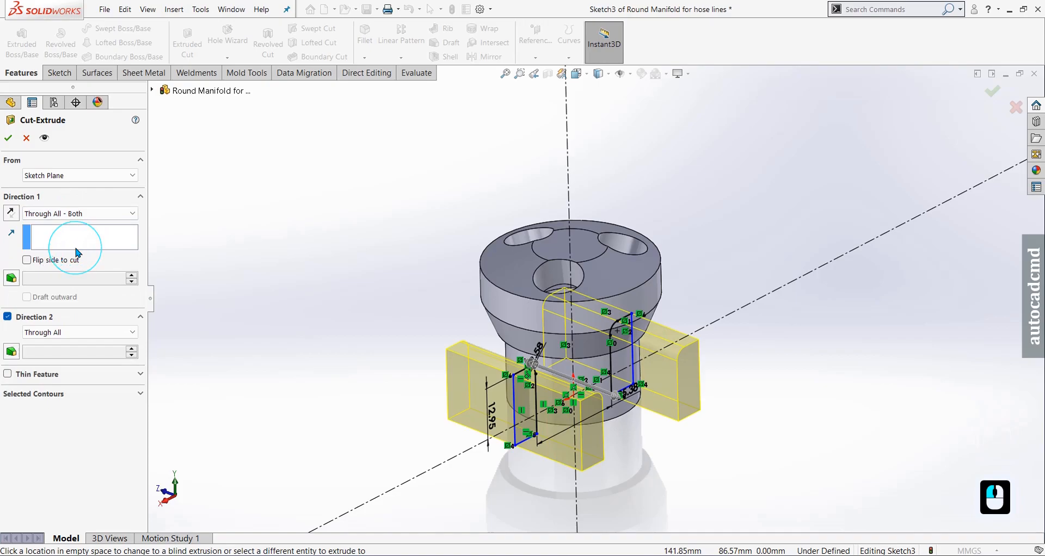
pyautogui.click(9, 143)
pyautogui.click(722, 230)
# - Examine the two cut flats and the underside of the manifold from several angles
pyautogui.moveTo(549, 400); pyautogui.dragTo(615, 338, button='middle')
pyautogui.scroll(-5, 536, 362)
pyautogui.moveTo(536, 362); pyautogui.dragTo(668, 377, button='middle')
pyautogui.scroll(3, 651, 388)
pyautogui.scroll(-3, 460, 261)
pyautogui.moveTo(467, 343); pyautogui.dragTo(541, 399, button='middle')
pyautogui.scroll(3, 558, 321)
pyautogui.moveTo(559, 259); pyautogui.dragTo(354, 233, button='middle')
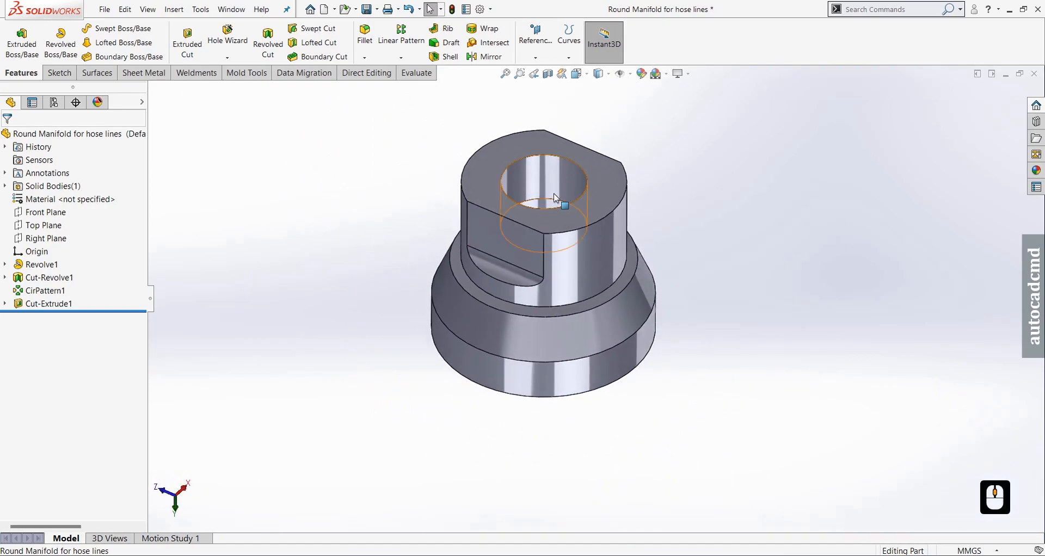
# - Chamfer the rim of the central bore on the lower end face with 2 mm at 45 degrees
pyautogui.scroll(-2, 555, 198)
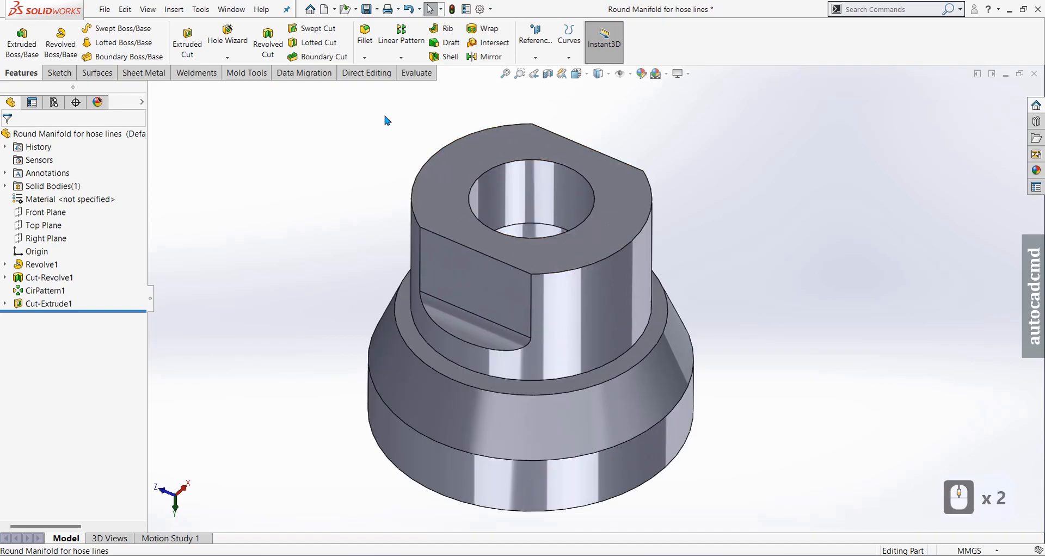
pyautogui.click(367, 60)
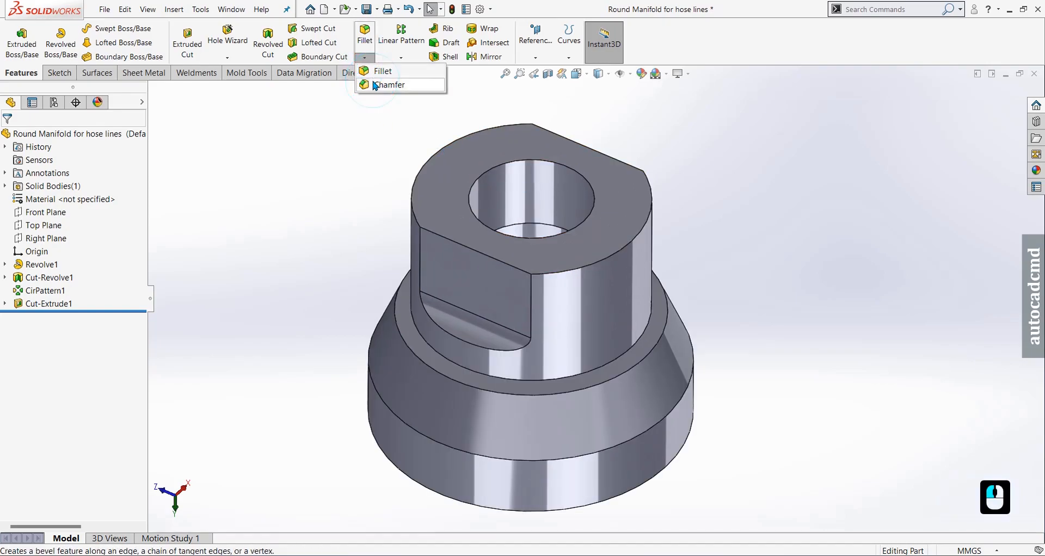
pyautogui.click(375, 86)
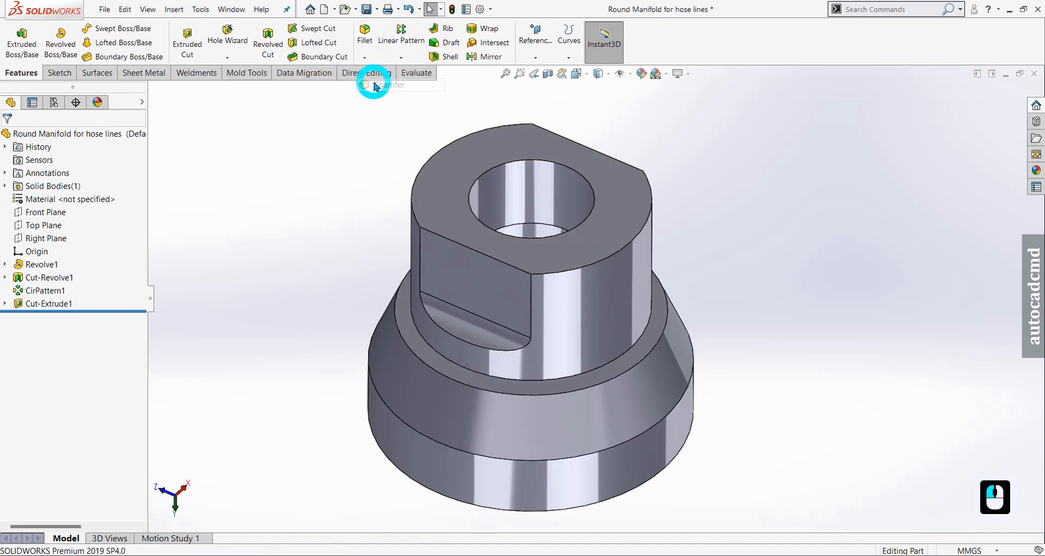
pyautogui.click(524, 165)
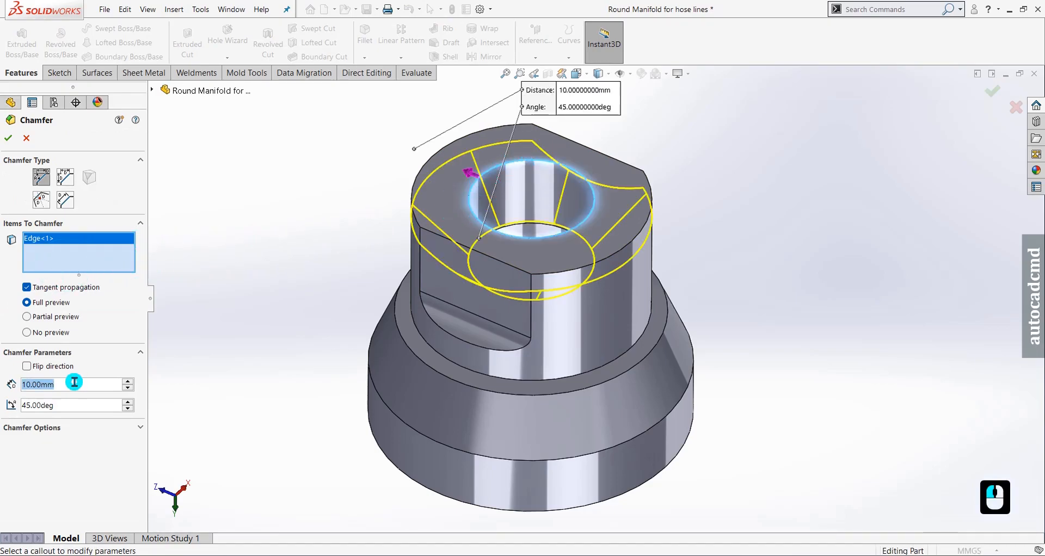
pyautogui.write('2')
pyautogui.press('Return')
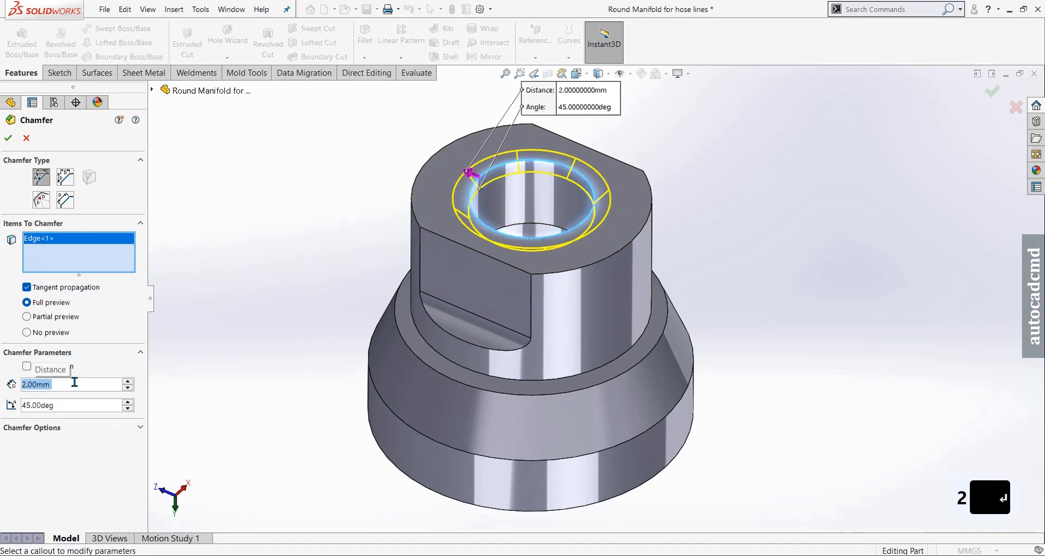
pyautogui.press('Return')
# - Start a 45-degree chamfer on the outer rim edge of one head hole with a distance of 1 mm
pyautogui.moveTo(470, 254); pyautogui.dragTo(645, 310, button='middle')
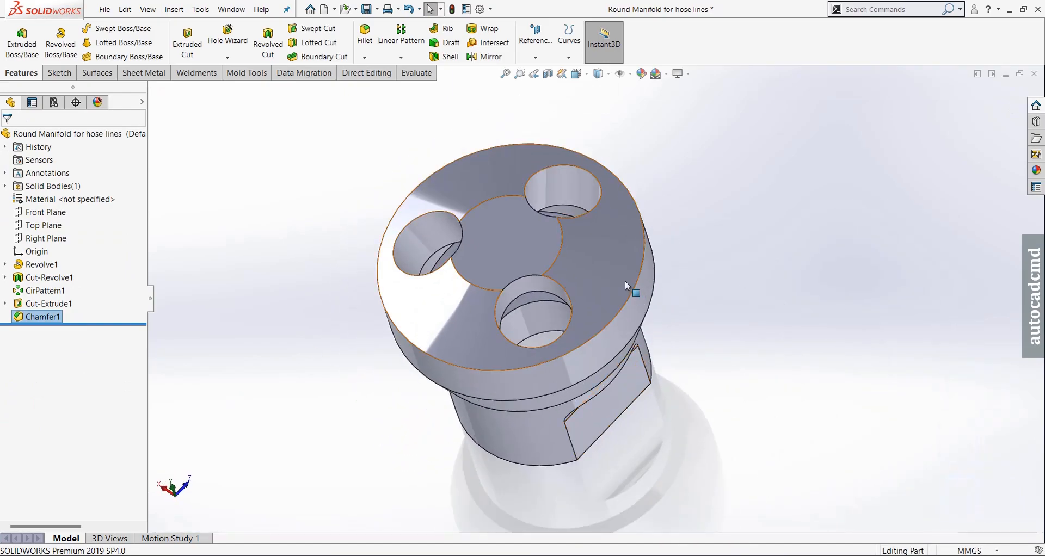
pyautogui.click(372, 61)
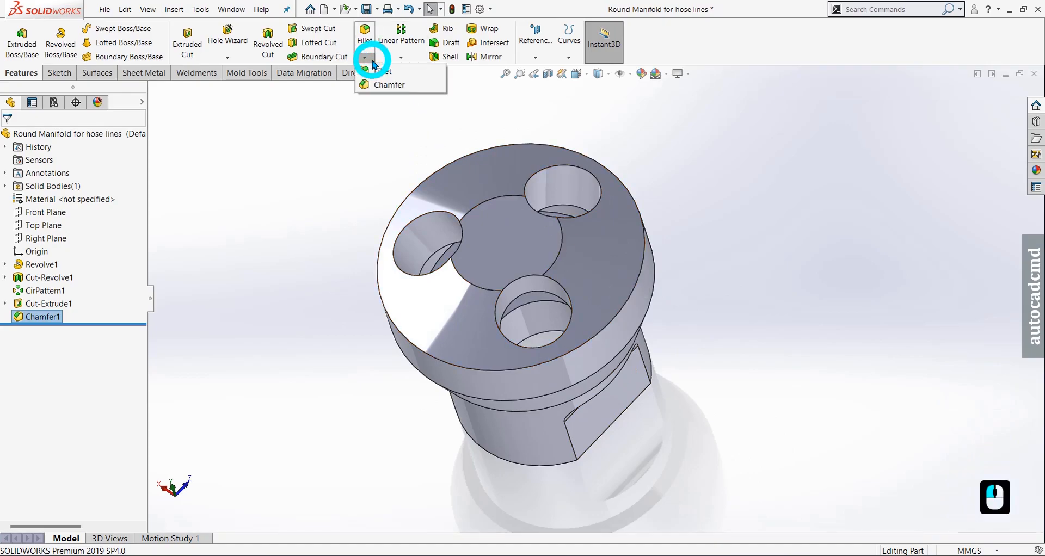
pyautogui.click(383, 86)
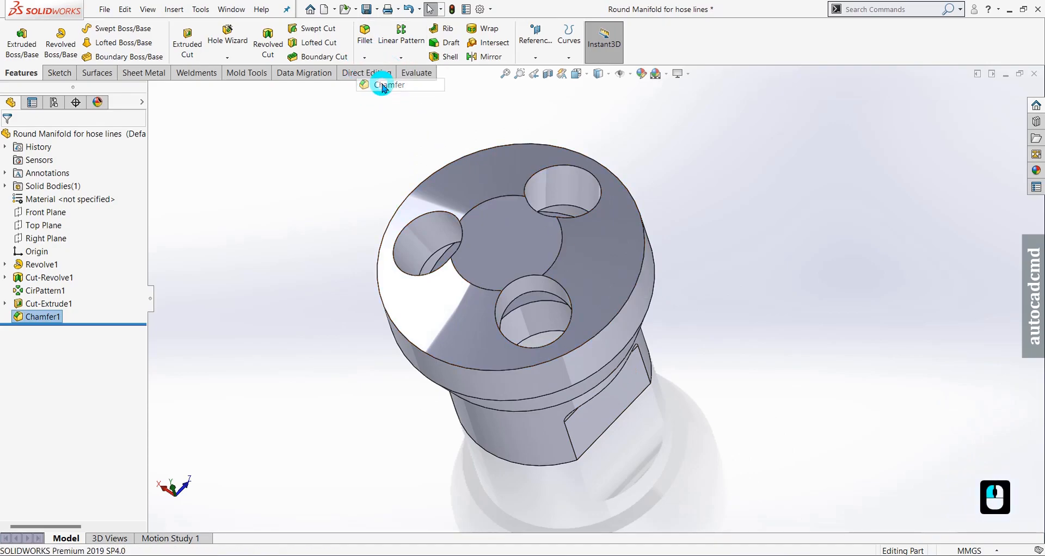
pyautogui.click(449, 217)
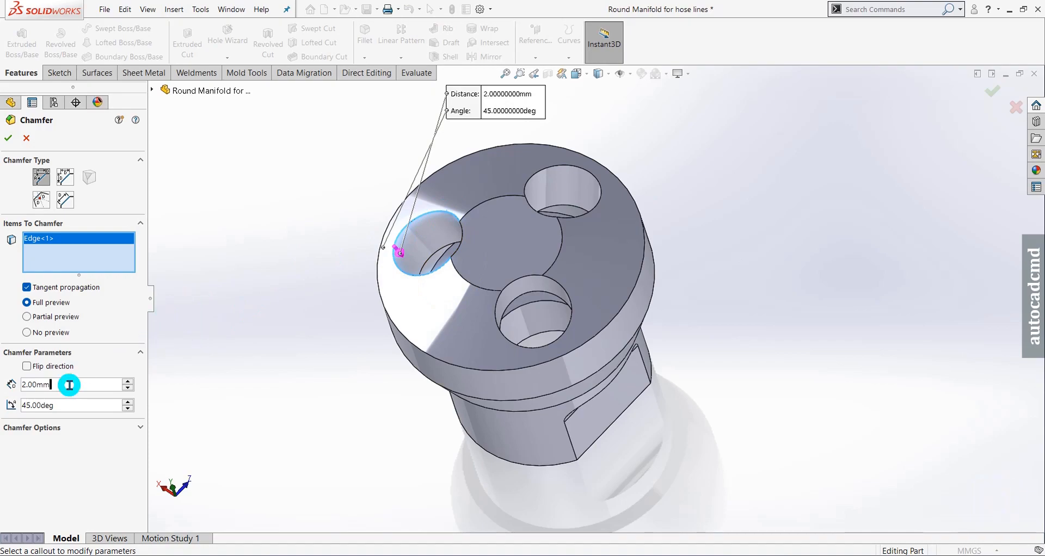
pyautogui.write('1')
pyautogui.press('Return')
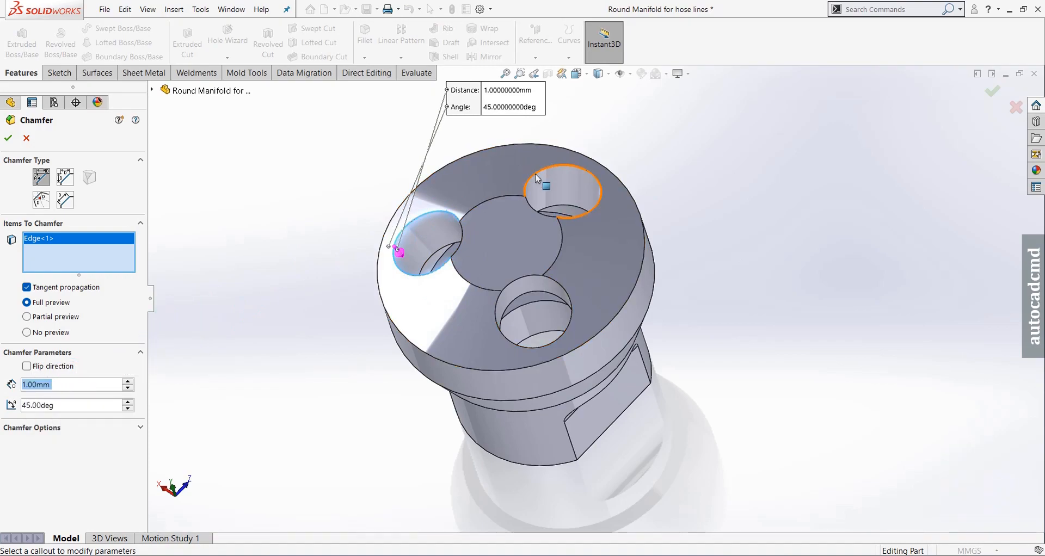
# - Add the first head hole's remaining rim edge and both rim edges of the other two head holes to the chamfer
pyautogui.scroll(-5, 477, 255)
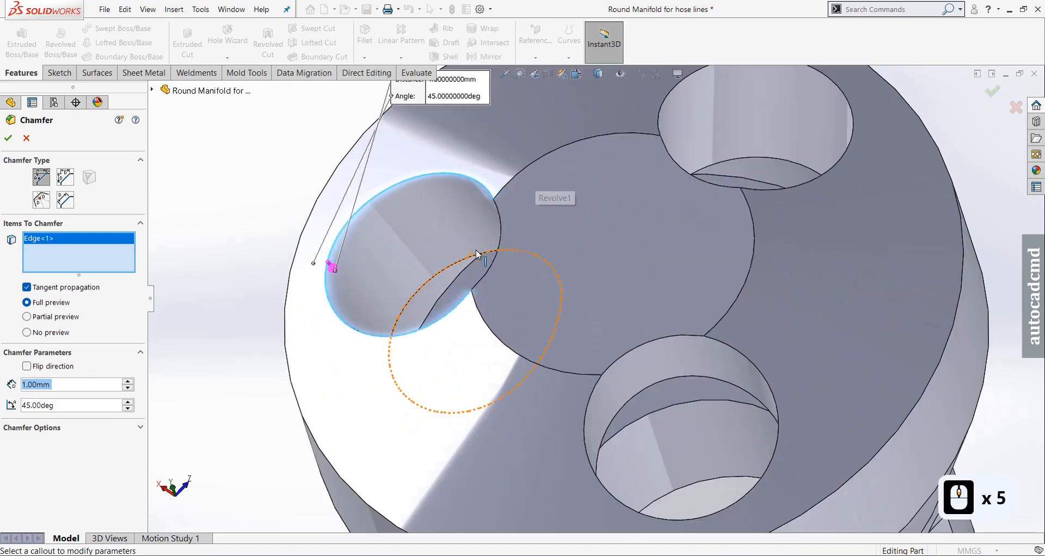
pyautogui.click(501, 216)
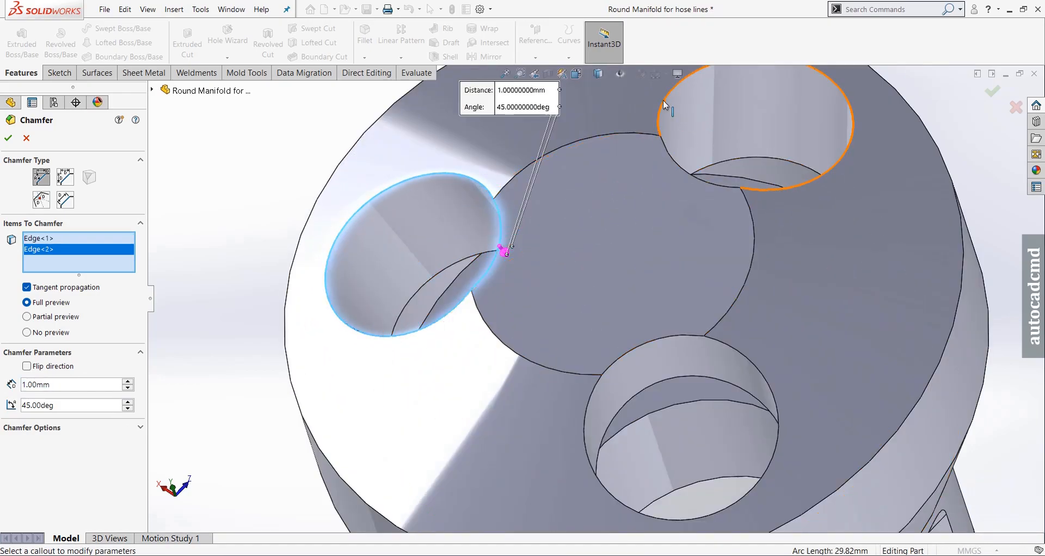
pyautogui.click(659, 129)
pyautogui.click(651, 217)
pyautogui.scroll(4, 649, 293)
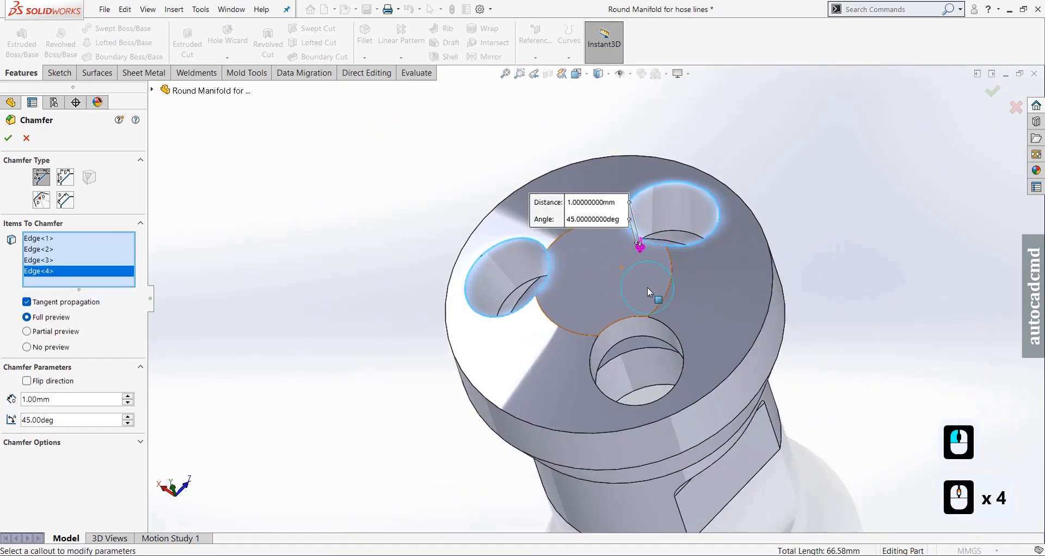
pyautogui.scroll(-3, 624, 321)
pyautogui.click(613, 321)
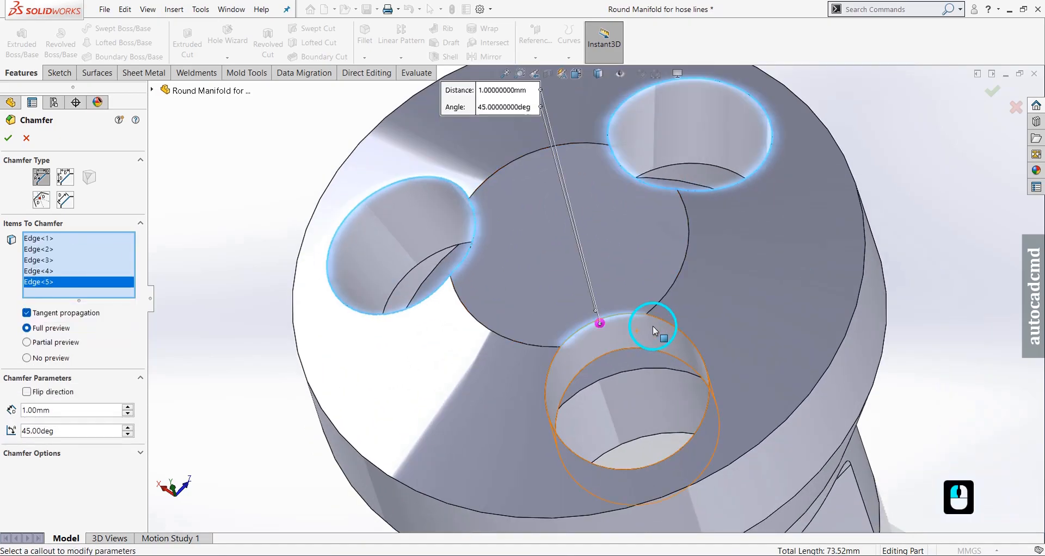
pyautogui.click(662, 321)
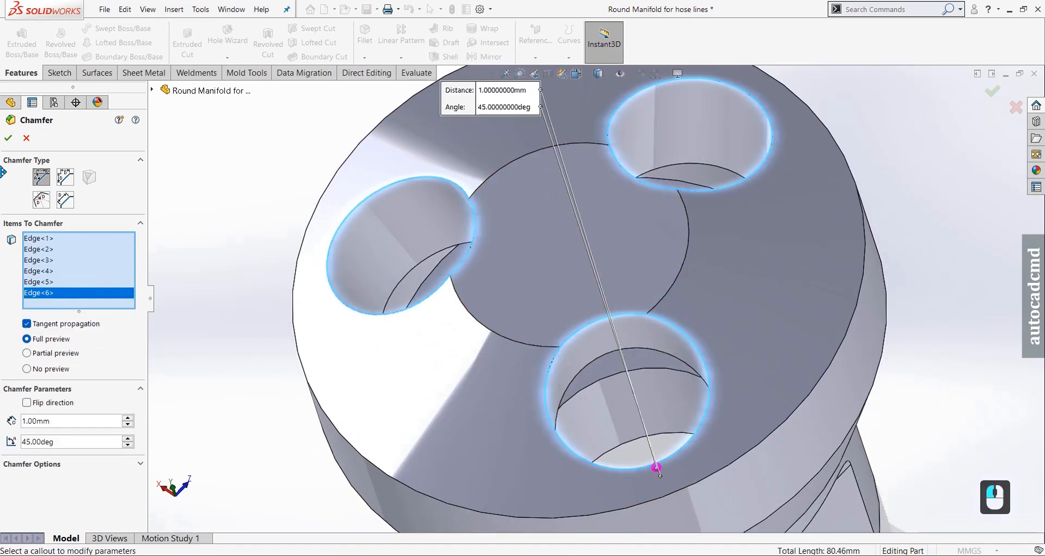
pyautogui.scroll(4, 551, 239)
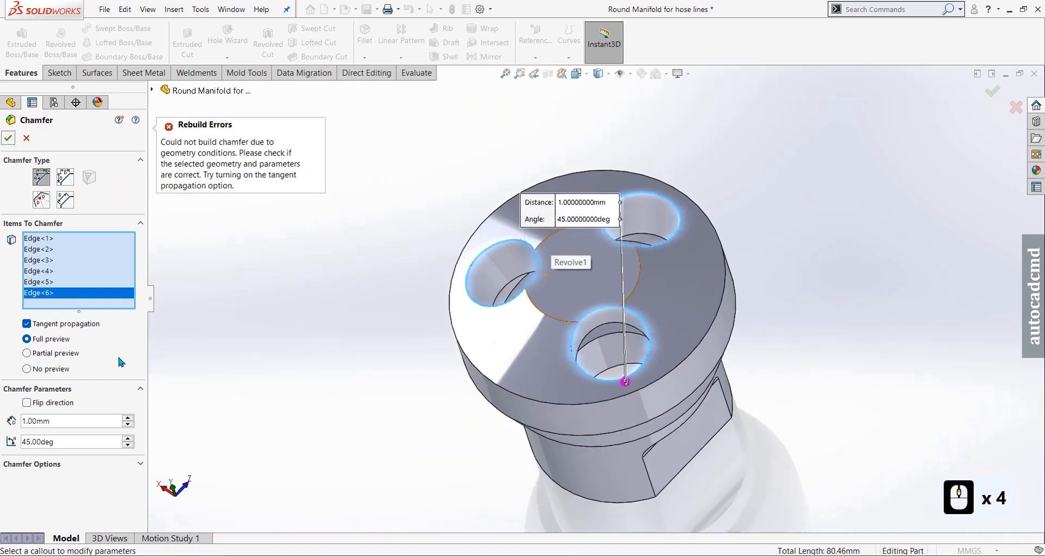
# - Set the head hole chamfer distance to 0.5 mm and apply the chamfer
pyautogui.doubleClick(84, 421)
pyautogui.write('.5')
pyautogui.press('Return')
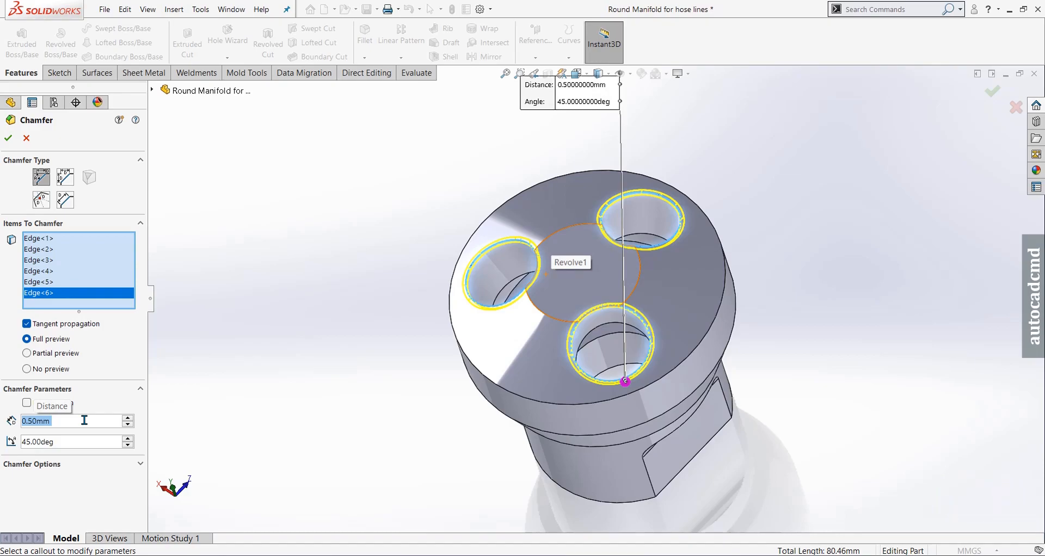
pyautogui.press('Return')
pyautogui.click(740, 280)
# - Chamfer the two outer arc edges of the lower end face with 0.5 mm at 45 degrees
pyautogui.moveTo(572, 305); pyautogui.dragTo(557, 249, button='middle')
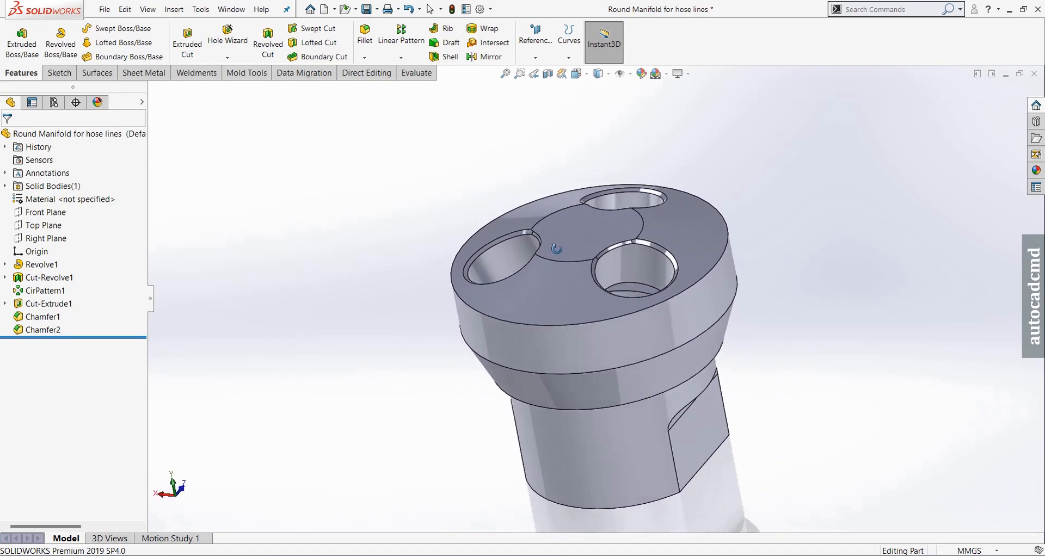
pyautogui.scroll(3, 556, 249)
pyautogui.moveTo(611, 370); pyautogui.dragTo(595, 210, button='middle')
pyautogui.scroll(-3, 630, 293)
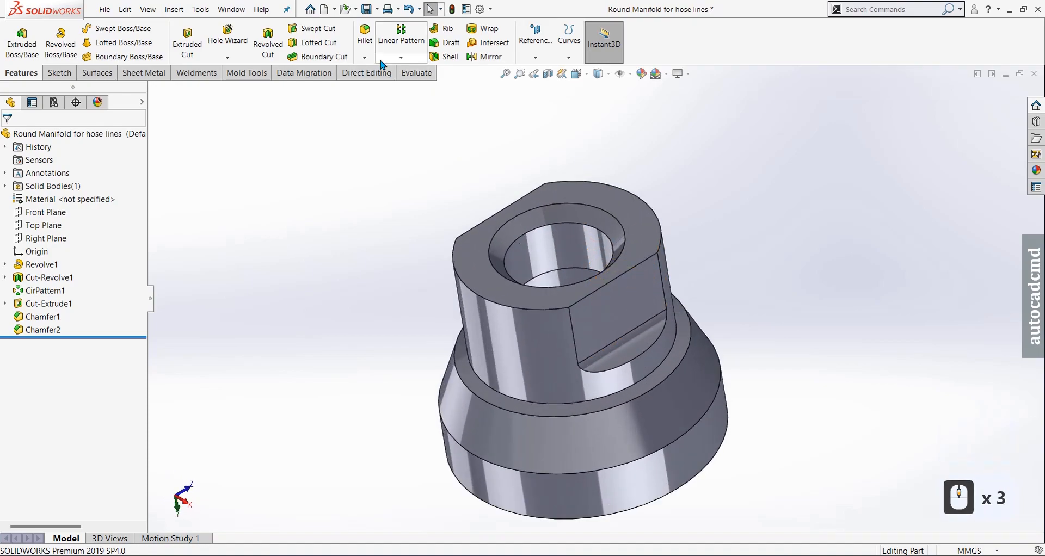
pyautogui.click(364, 57)
pyautogui.click(504, 220)
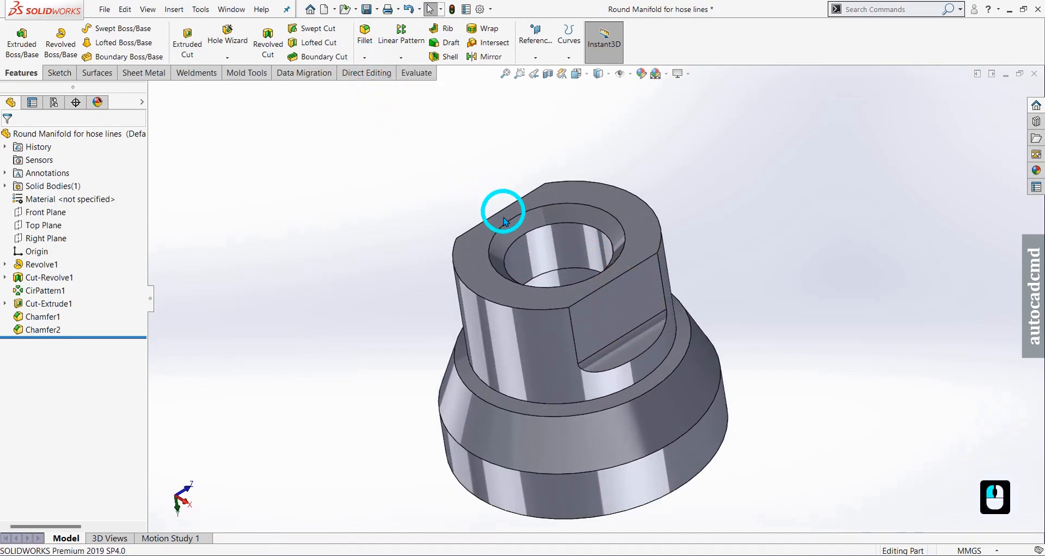
pyautogui.click(471, 290)
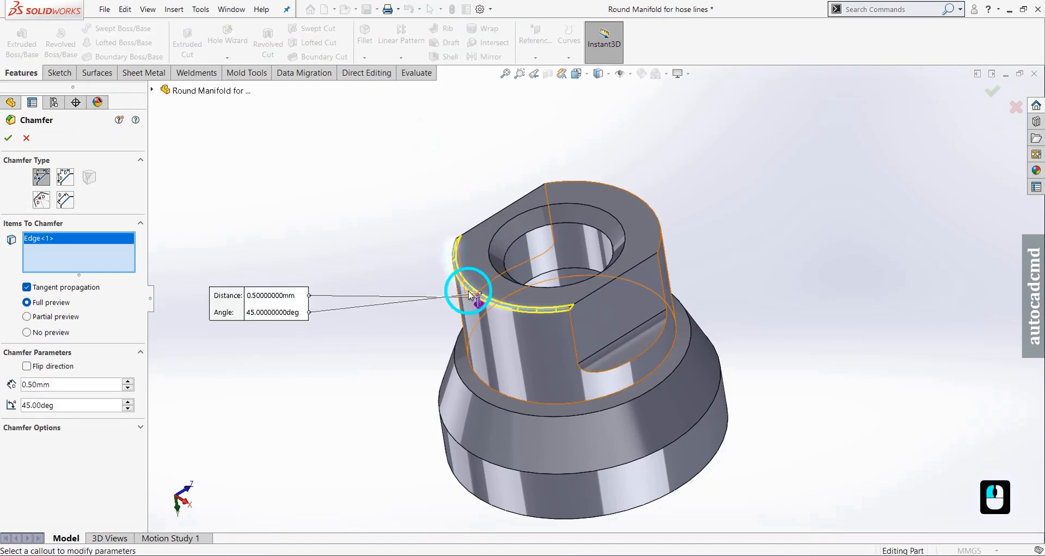
pyautogui.click(646, 208)
pyautogui.moveTo(646, 208); pyautogui.dragTo(635, 408, button='middle')
pyautogui.scroll(4, 636, 409)
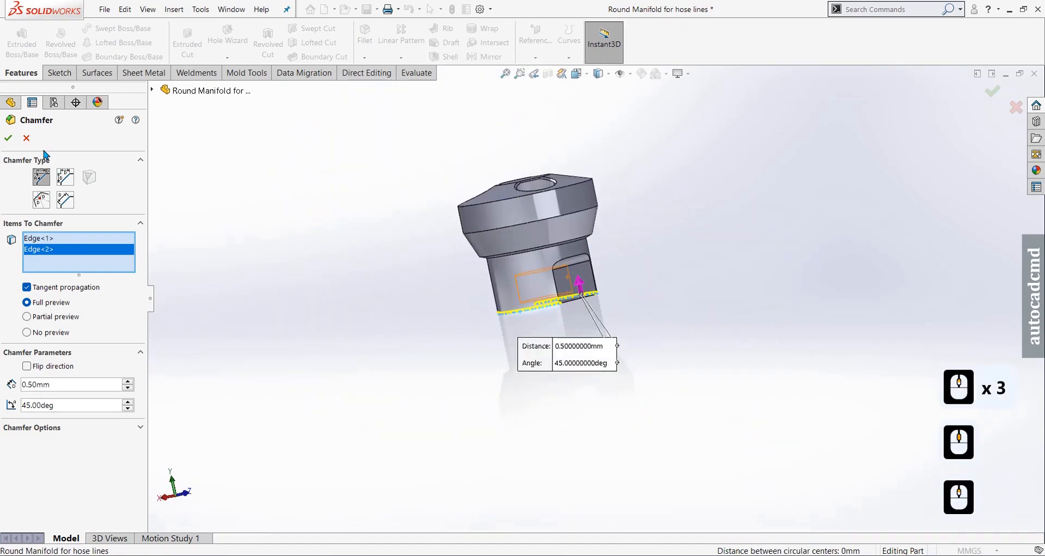
pyautogui.rightClick(194, 248)
pyautogui.scroll(-4, 600, 274)
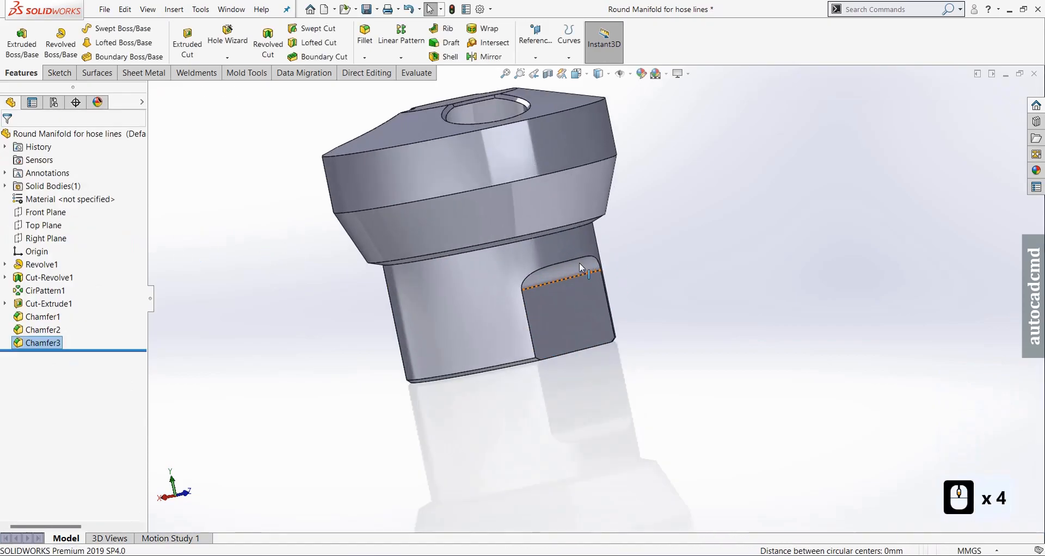
pyautogui.moveTo(499, 157); pyautogui.dragTo(324, 200, button='middle')
pyautogui.scroll(3, 494, 212)
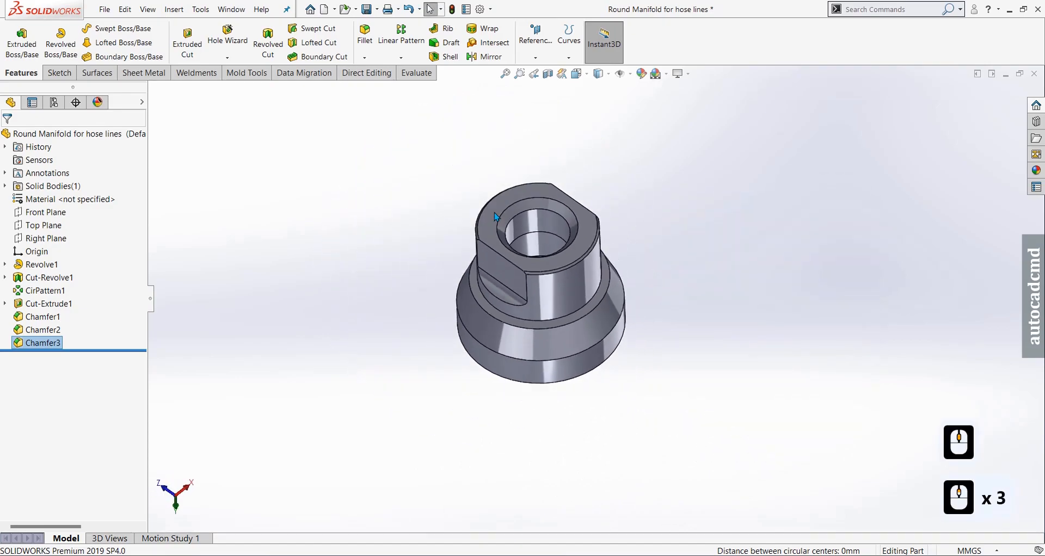
# - Add ANSI Metric M14x2.0 machine cosmetic threads, up to next, to the inner chamfer edges of the three head holes
pyautogui.scroll(-3, 571, 257)
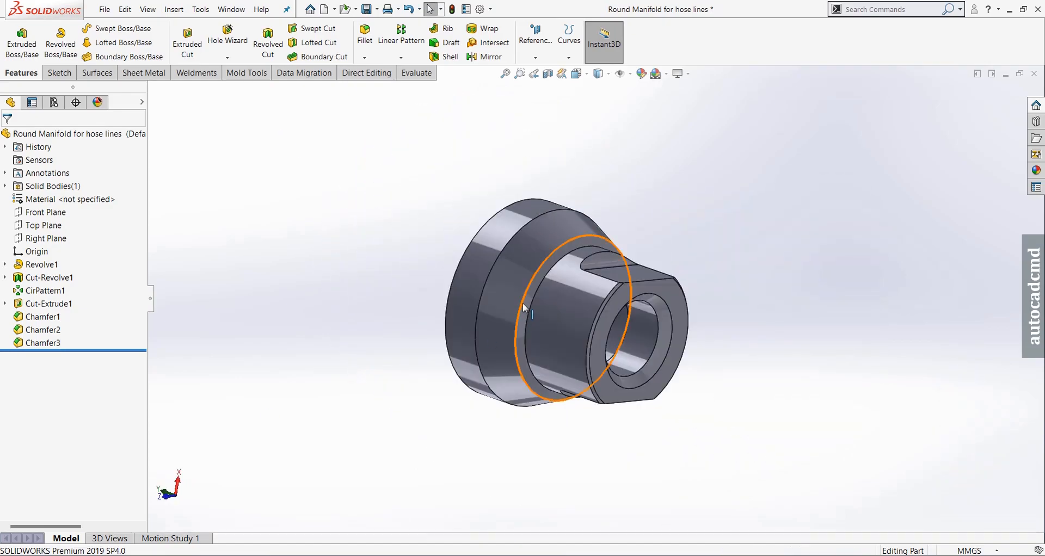
pyautogui.moveTo(523, 308); pyautogui.dragTo(617, 289, button='middle')
pyautogui.scroll(-3, 617, 288)
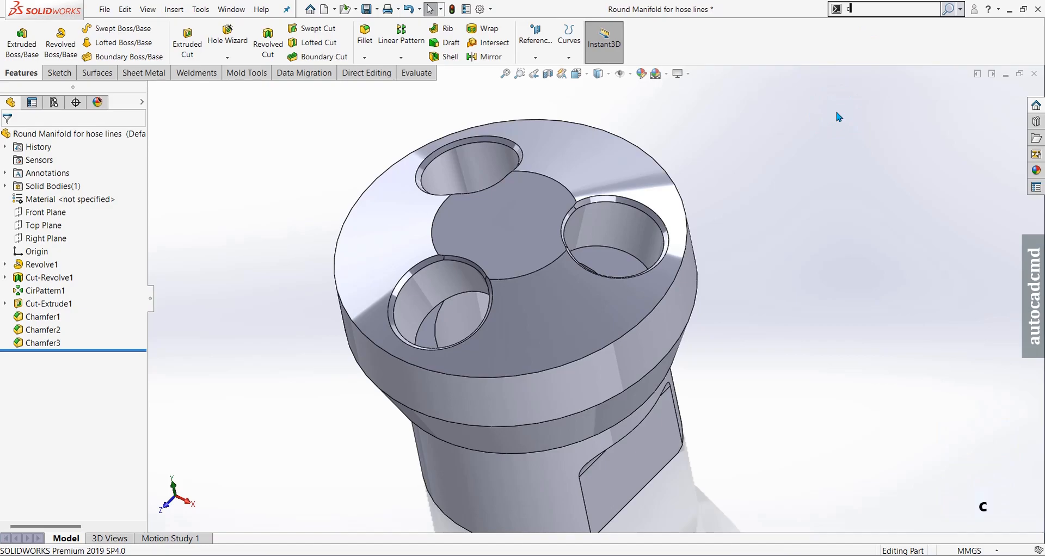
pyautogui.write('os')
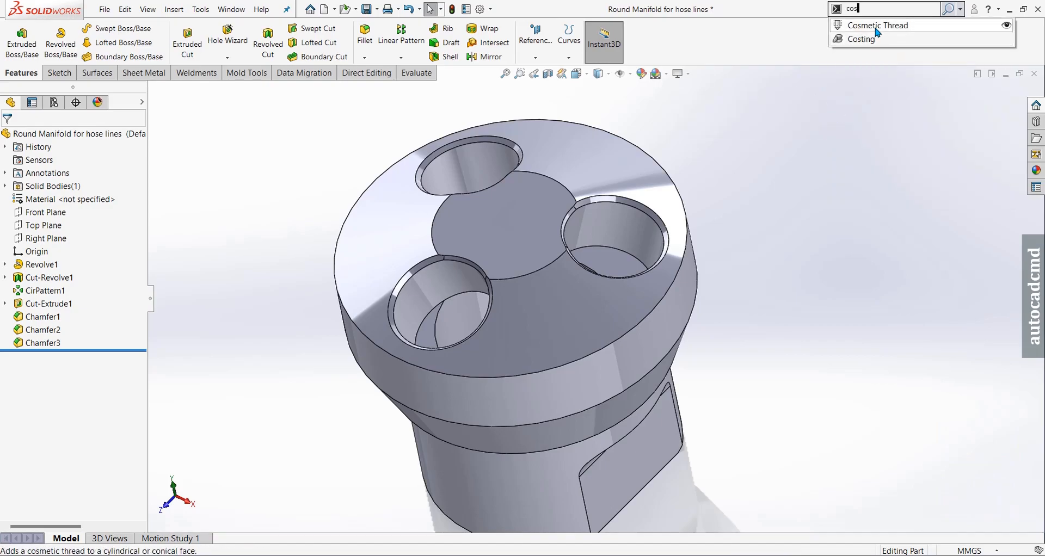
pyautogui.click(877, 27)
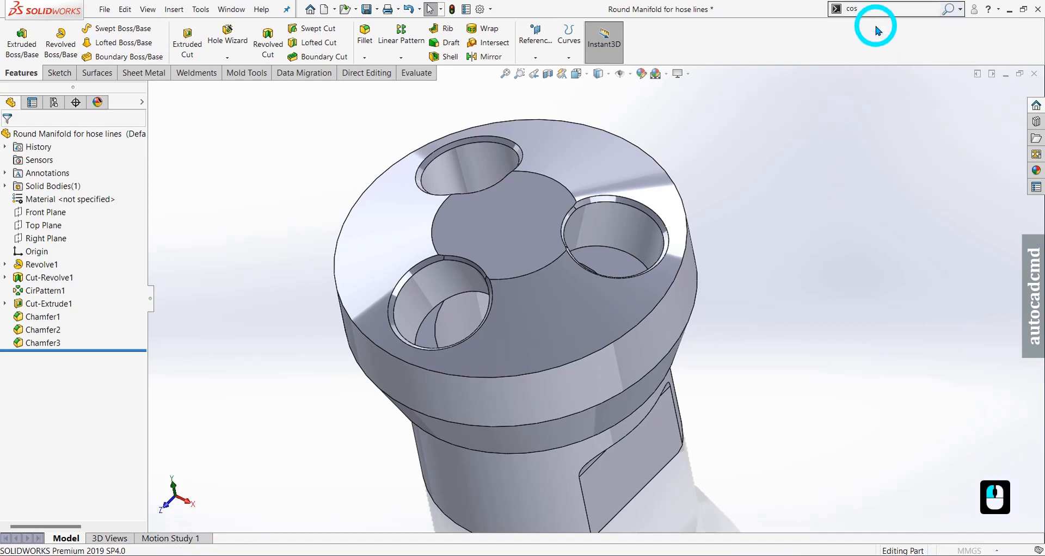
pyautogui.click(607, 201)
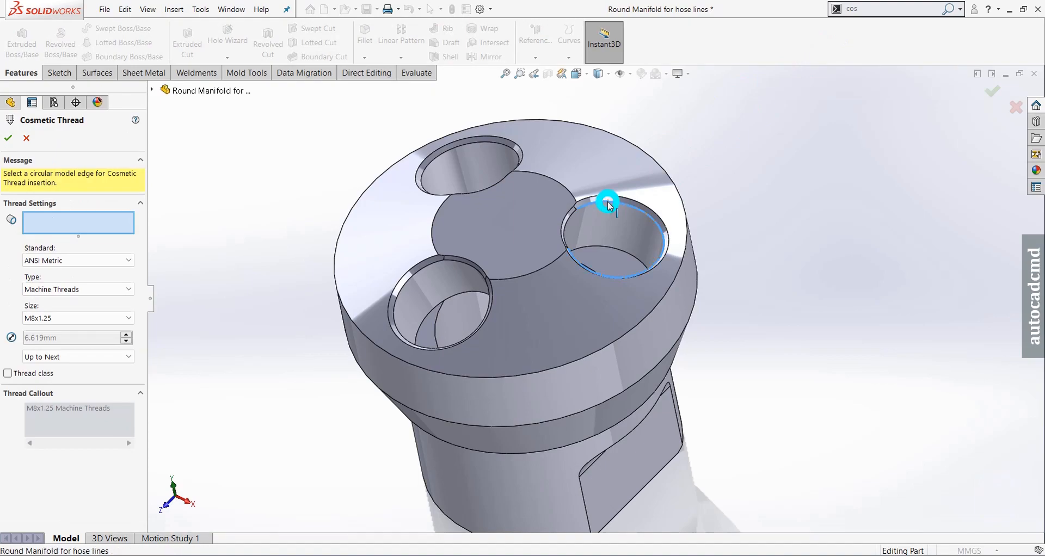
pyautogui.click(463, 146)
pyautogui.click(429, 267)
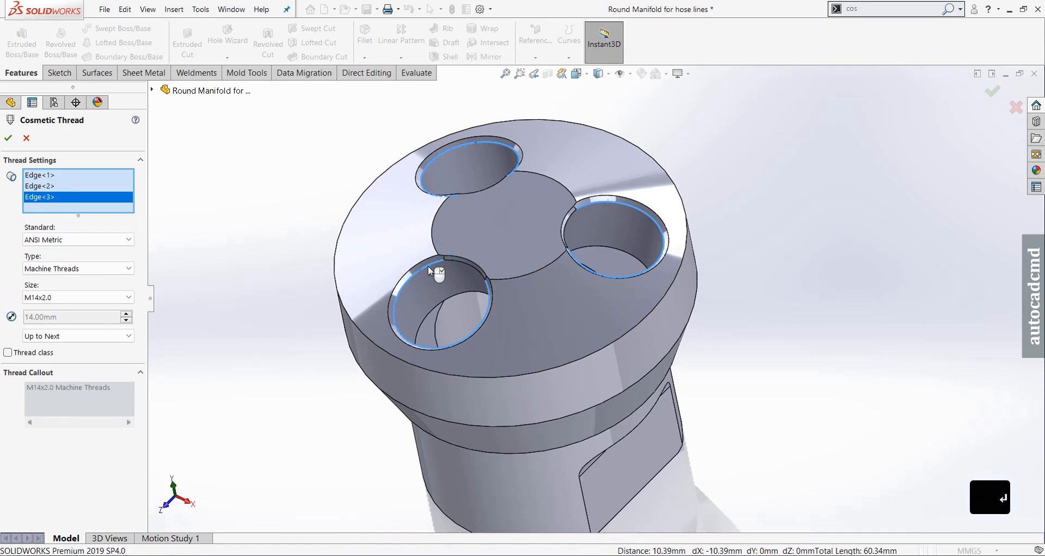
pyautogui.press('Return')
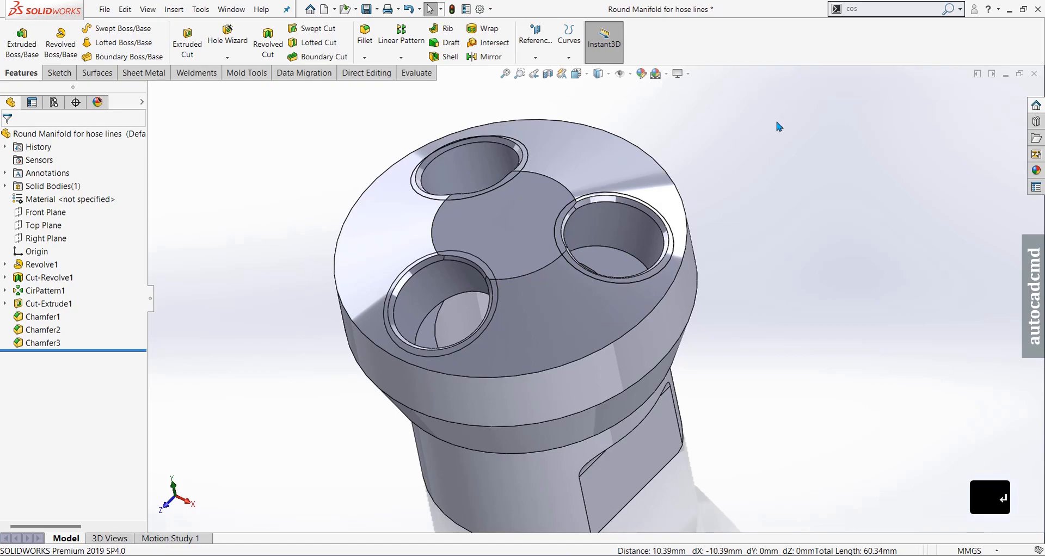
# - Add an ANSI Metric M18x1.5 machine cosmetic thread, up to next, to the inner chamfer edge of the lower end bore
pyautogui.write('sm')
pyautogui.click(859, 27)
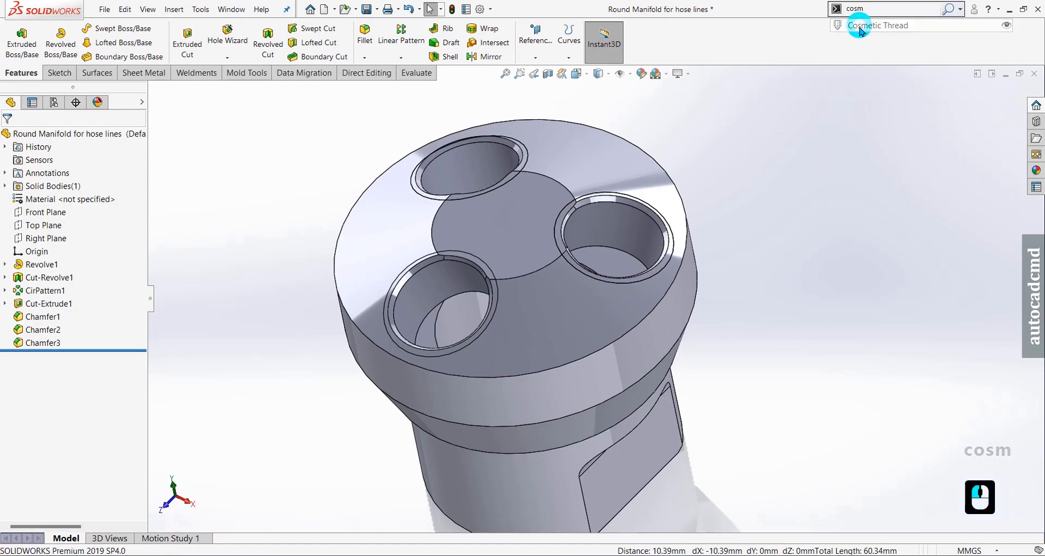
pyautogui.moveTo(648, 245); pyautogui.dragTo(486, 204, button='middle')
pyautogui.scroll(4, 486, 205)
pyautogui.scroll(-4, 774, 261)
pyautogui.moveTo(735, 370); pyautogui.dragTo(650, 191, button='middle')
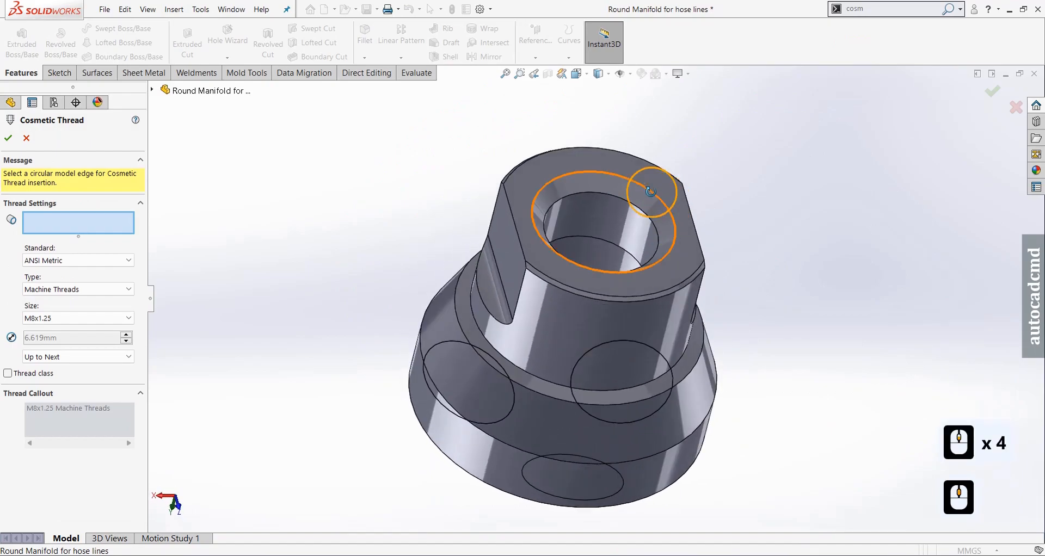
pyautogui.click(602, 194)
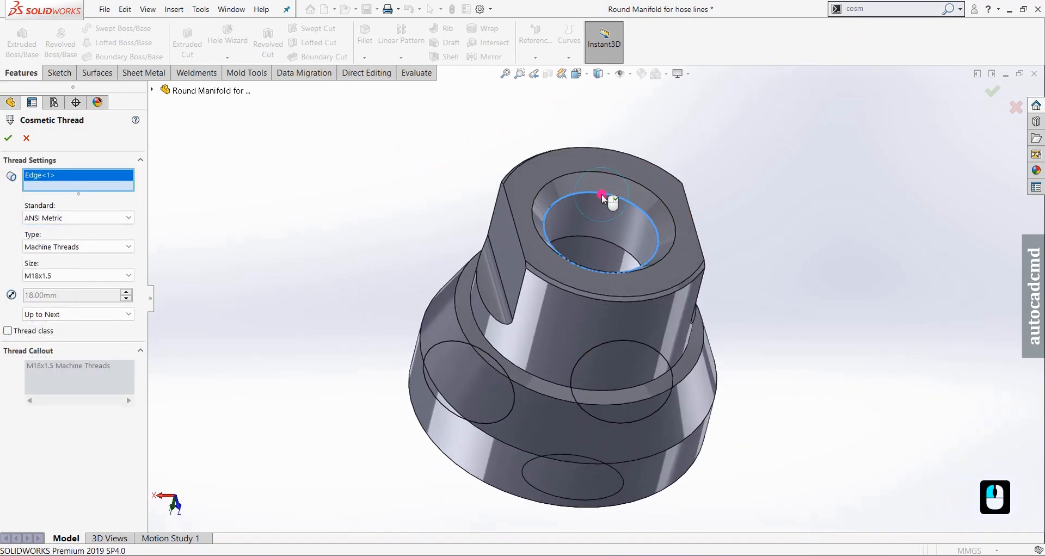
pyautogui.rightClick(603, 195)
# - Apply the machined steel appearance from the steel metals to the whole manifold
pyautogui.moveTo(636, 205); pyautogui.dragTo(838, 339, button='middle')
pyautogui.scroll(3, 538, 338)
pyautogui.moveTo(538, 338); pyautogui.dragTo(588, 315, button='middle')
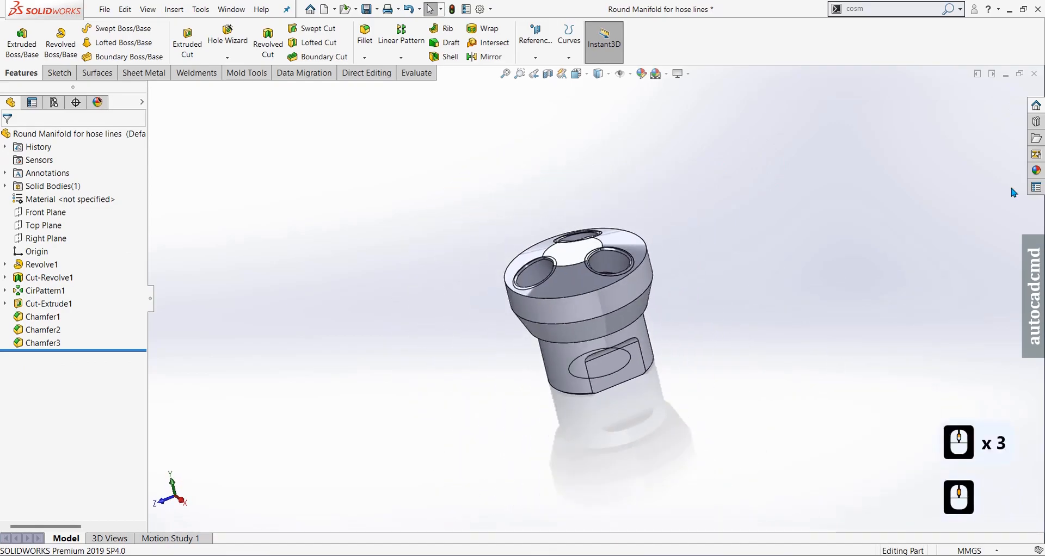
pyautogui.click(1036, 171)
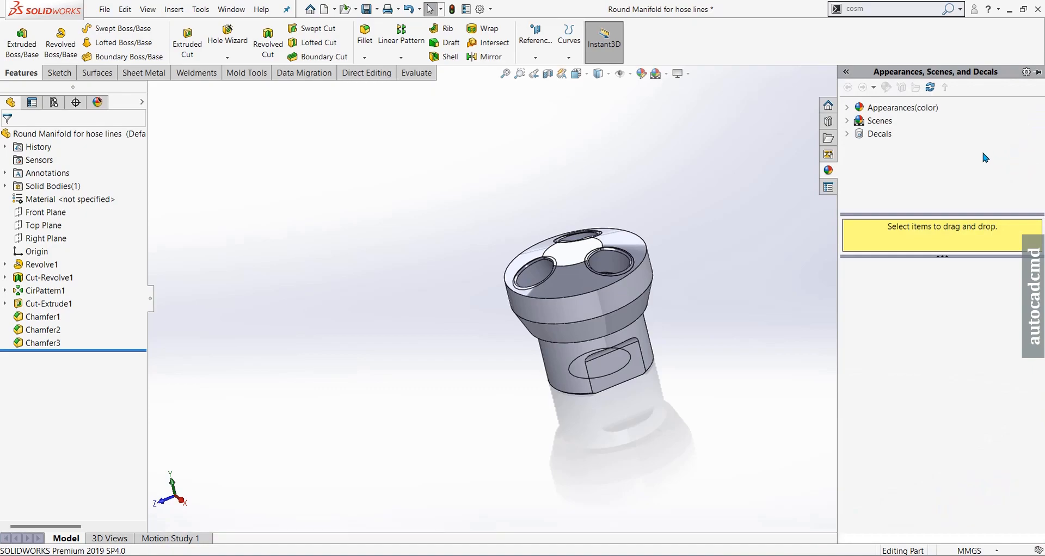
pyautogui.click(847, 111)
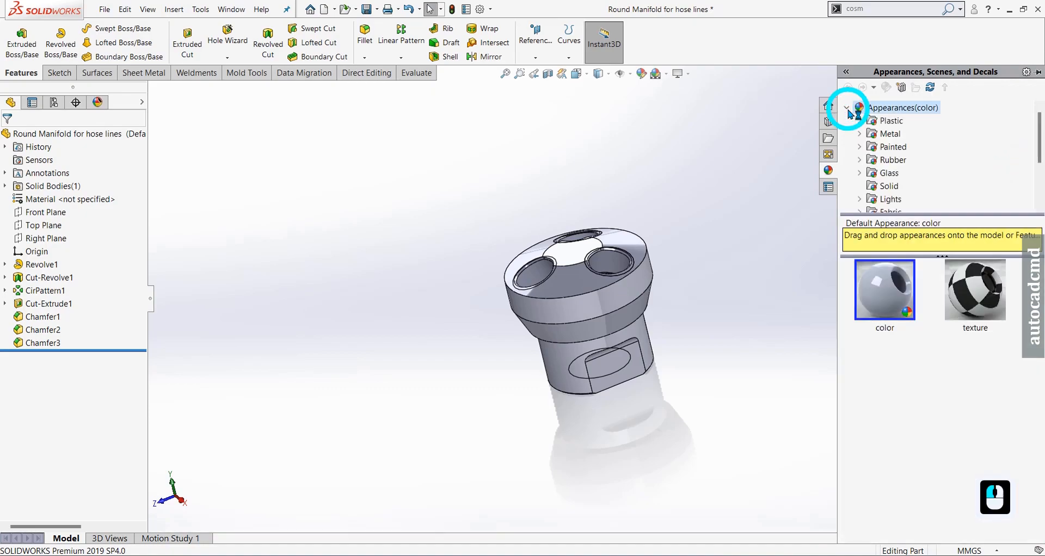
pyautogui.doubleClick(869, 137)
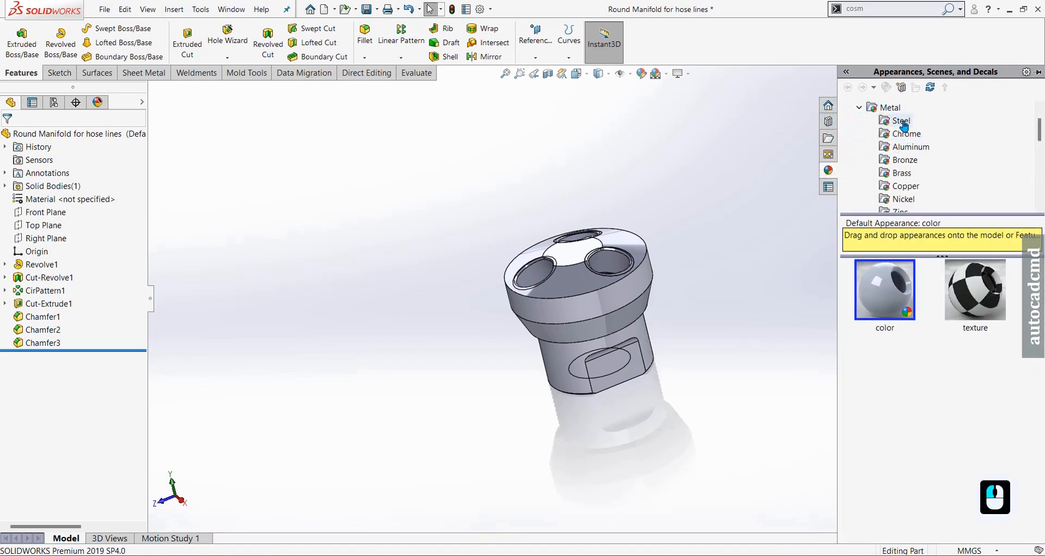
pyautogui.click(901, 121)
pyautogui.scroll(-4, 936, 316)
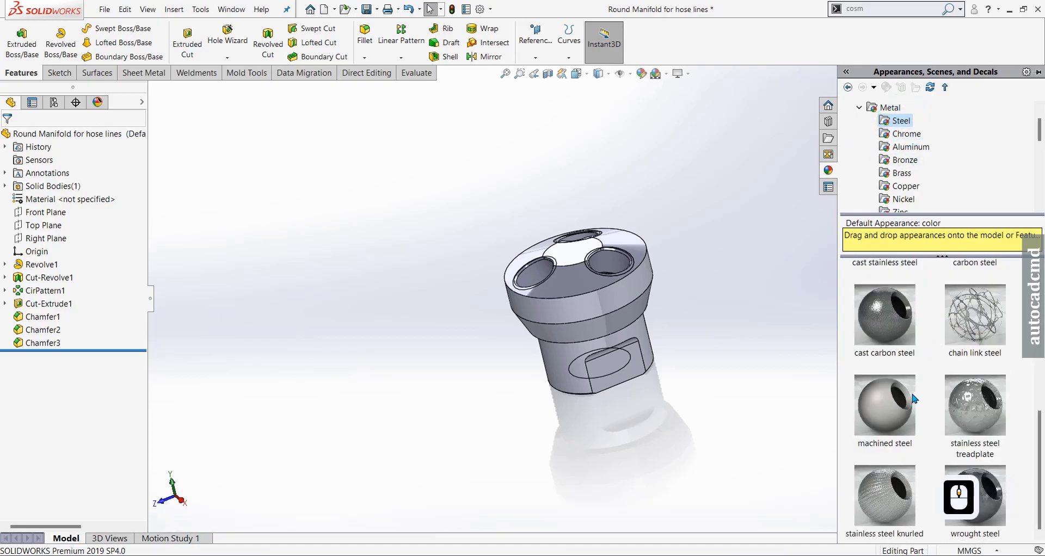
pyautogui.doubleClick(883, 419)
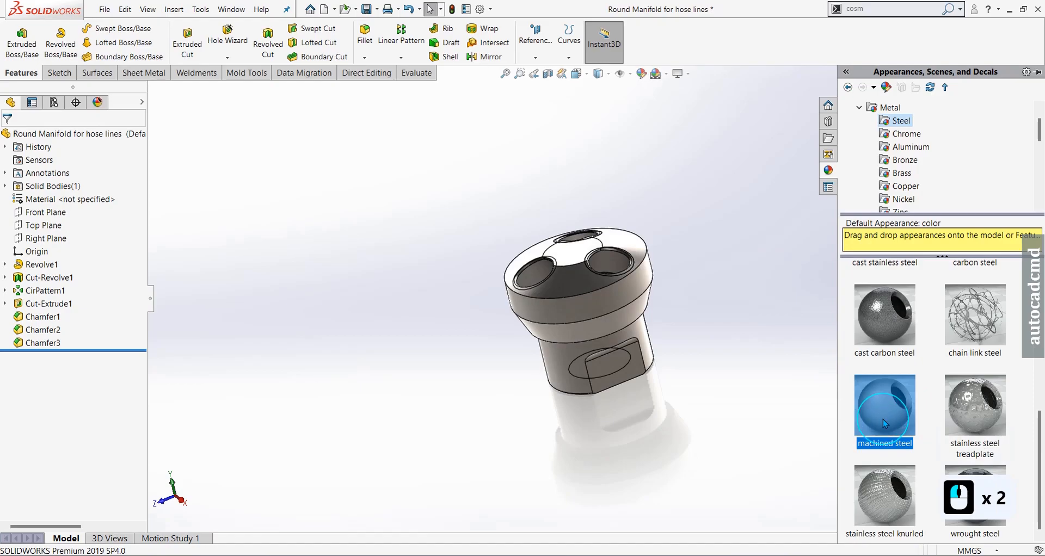
# - Examine the manifold's head holes, flats and lower end bore from several sides
pyautogui.scroll(-5, 659, 321)
pyautogui.moveTo(695, 289); pyautogui.dragTo(467, 234, button='middle')
pyautogui.scroll(4, 408, 268)
pyautogui.scroll(-2, 402, 273)
pyautogui.moveTo(545, 229); pyautogui.dragTo(658, 277, button='middle')
pyautogui.scroll(-2, 555, 264)
pyautogui.moveTo(555, 265); pyautogui.dragTo(587, 349, button='middle')
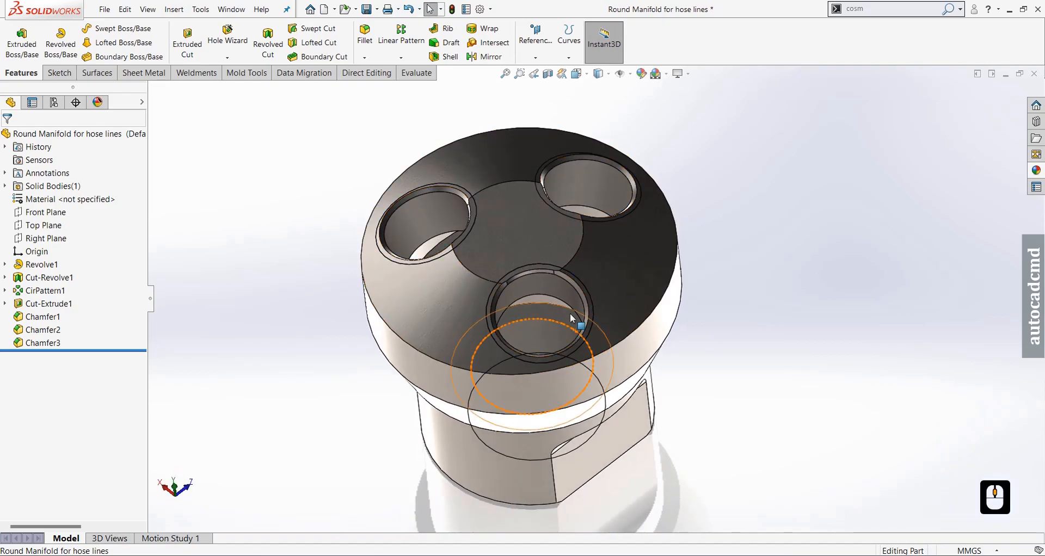